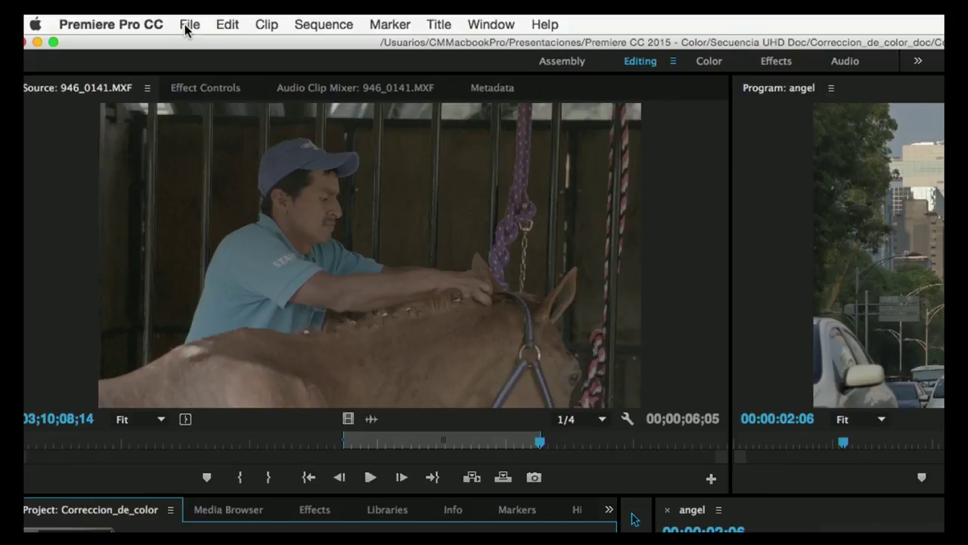
Show the Premiere Pro CC Preferences submenu with categories General through Trim
{"action": "left_click", "coordinate": [187, 29]}
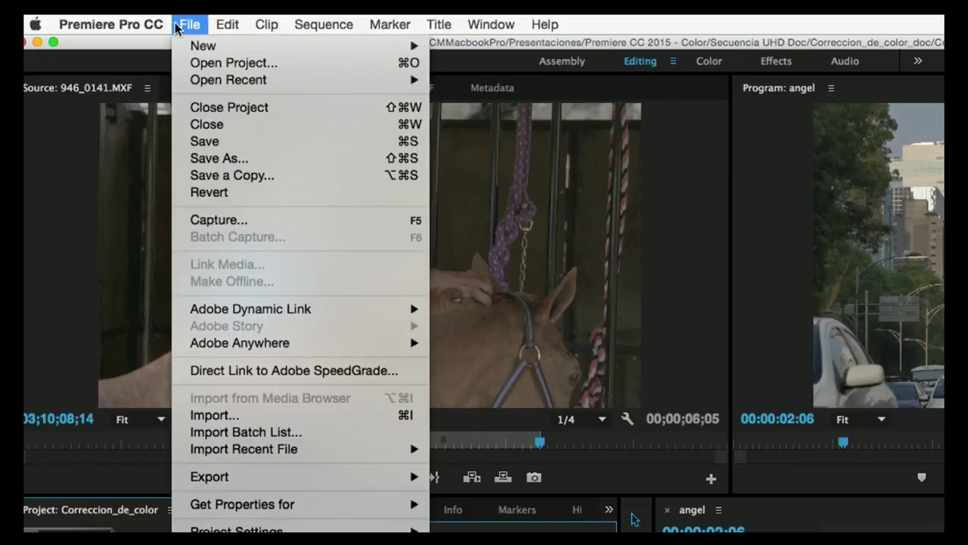
{"action": "mouse_move", "coordinate": [155, 28]}
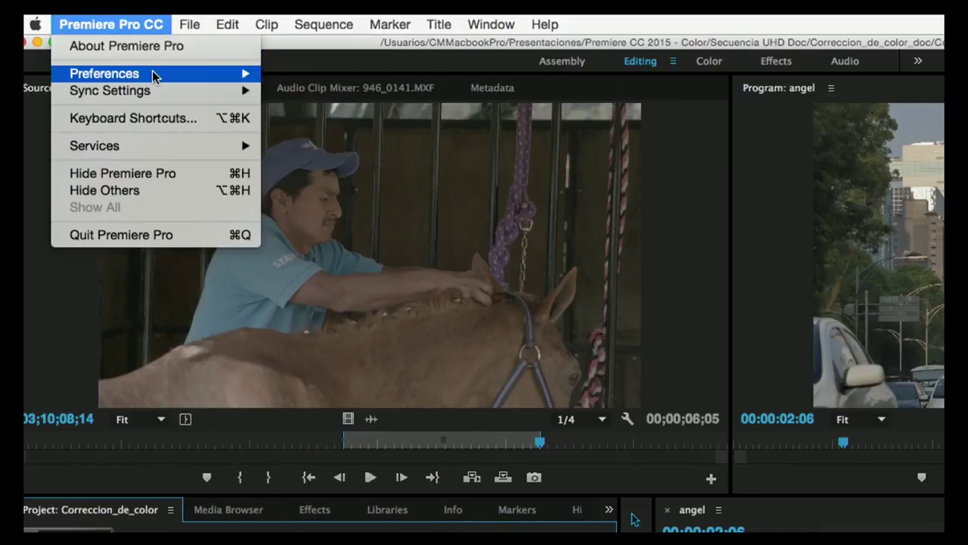
{"action": "mouse_move", "coordinate": [154, 74]}
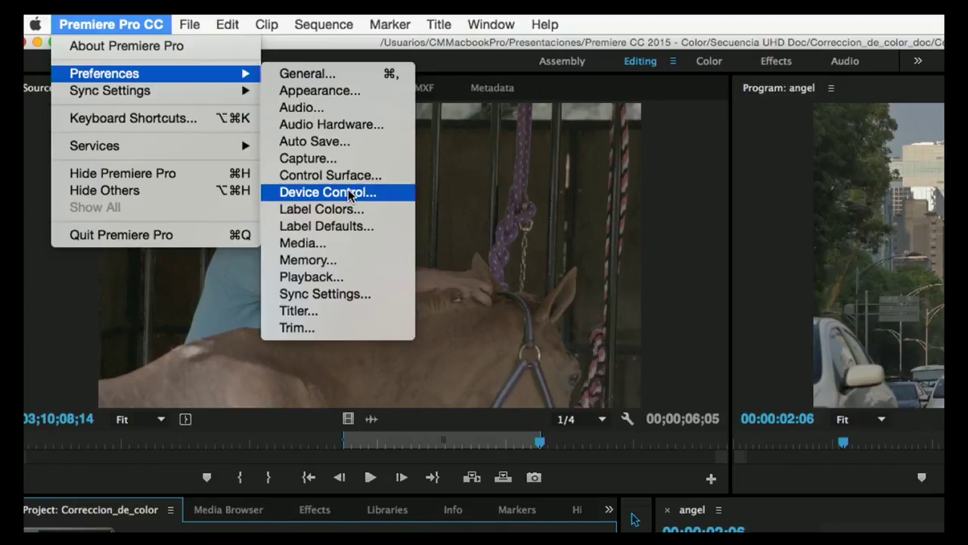
{"action": "mouse_move", "coordinate": [234, 94]}
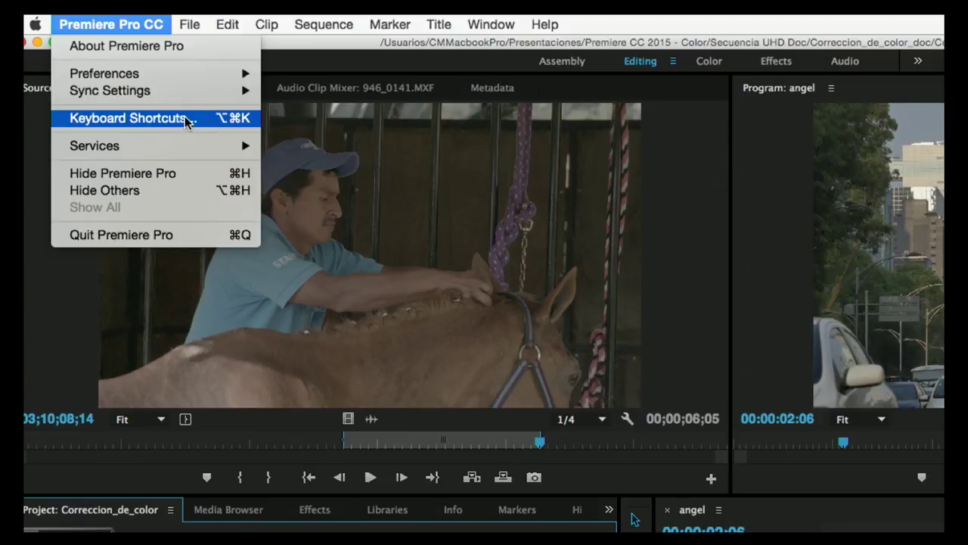
Review Keyboard Shortcuts and its layout presets, then cancel, keeping Adobe Premiere Pro Default
{"action": "left_click", "coordinate": [186, 121]}
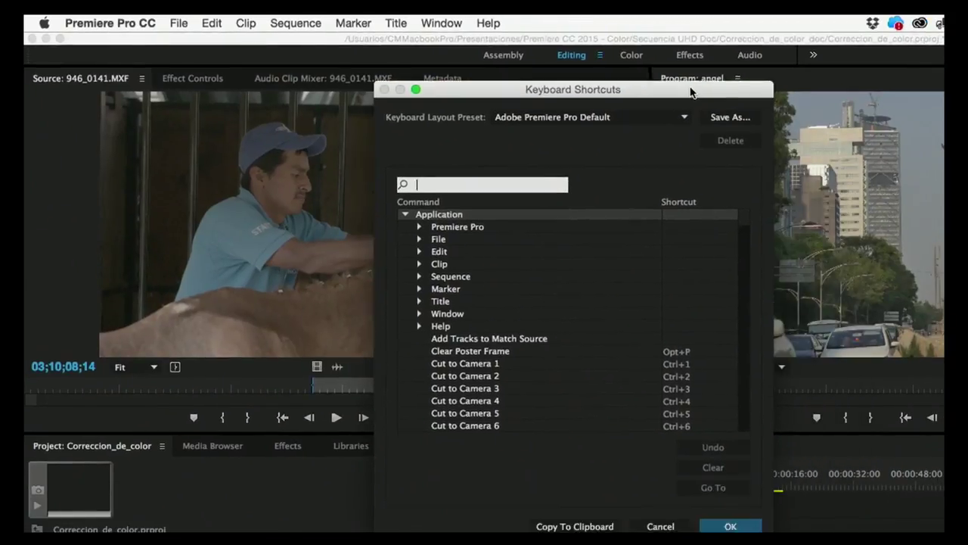
{"action": "left_click", "coordinate": [680, 107]}
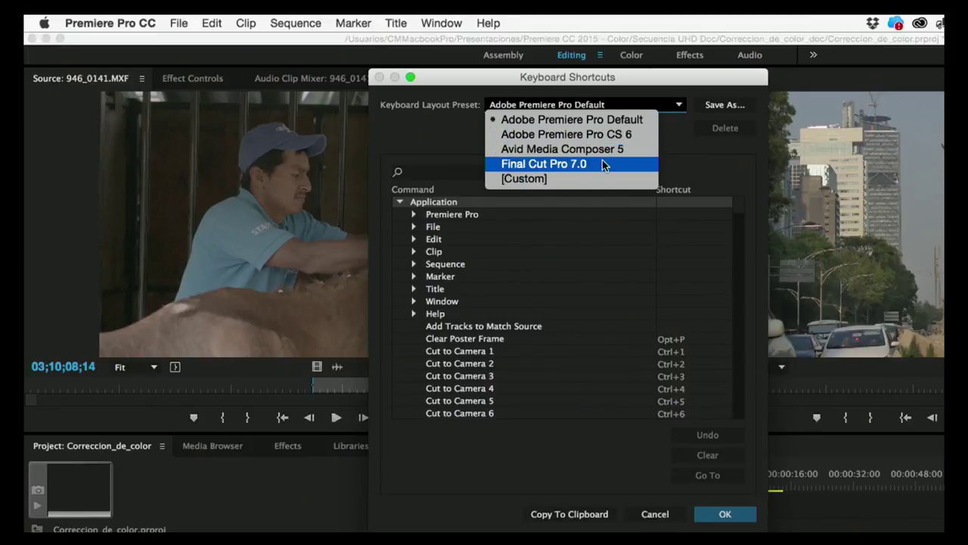
{"action": "left_click", "coordinate": [514, 80]}
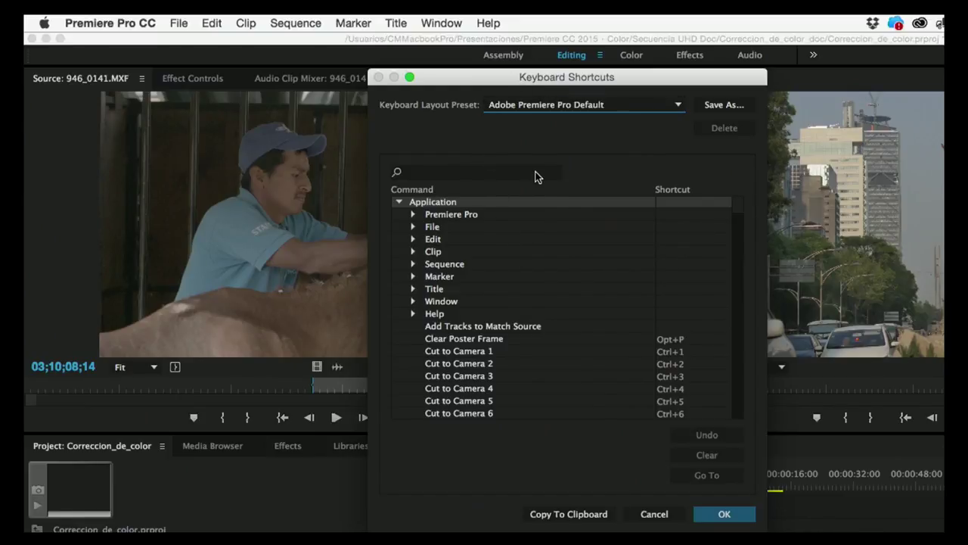
{"action": "left_click", "coordinate": [647, 513]}
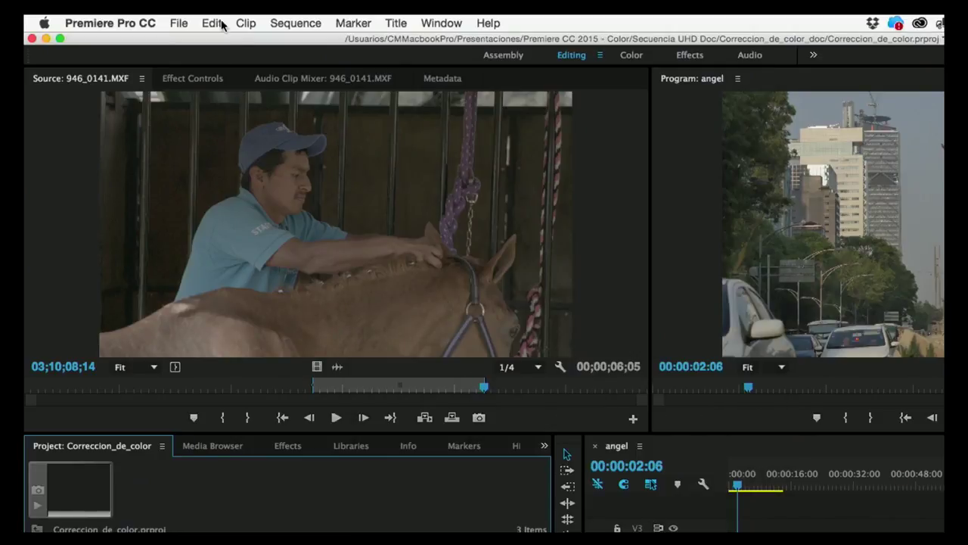
Browse the File menu and the Premiere Pro CC Services submenu, then return to File
{"action": "left_click", "coordinate": [179, 24]}
{"action": "mouse_move", "coordinate": [109, 22]}
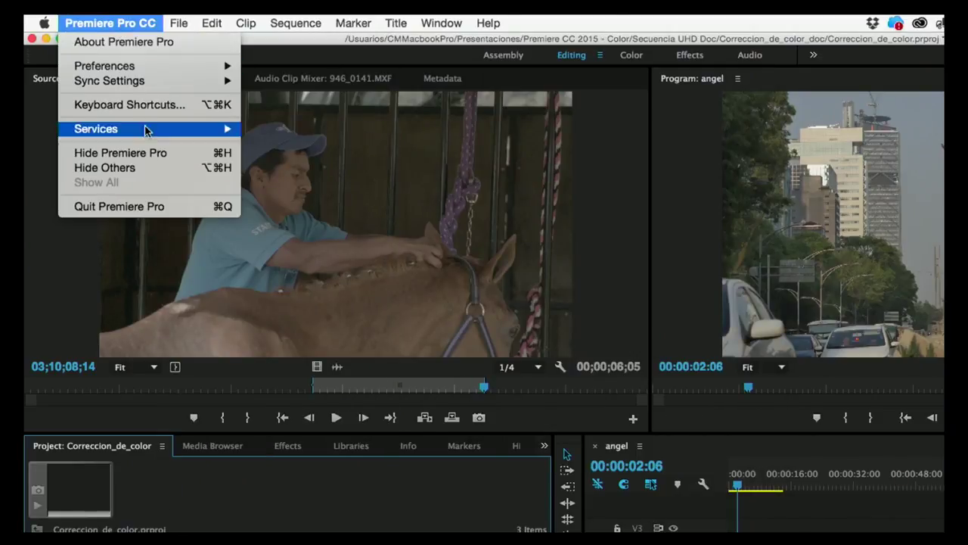
{"action": "mouse_move", "coordinate": [159, 138]}
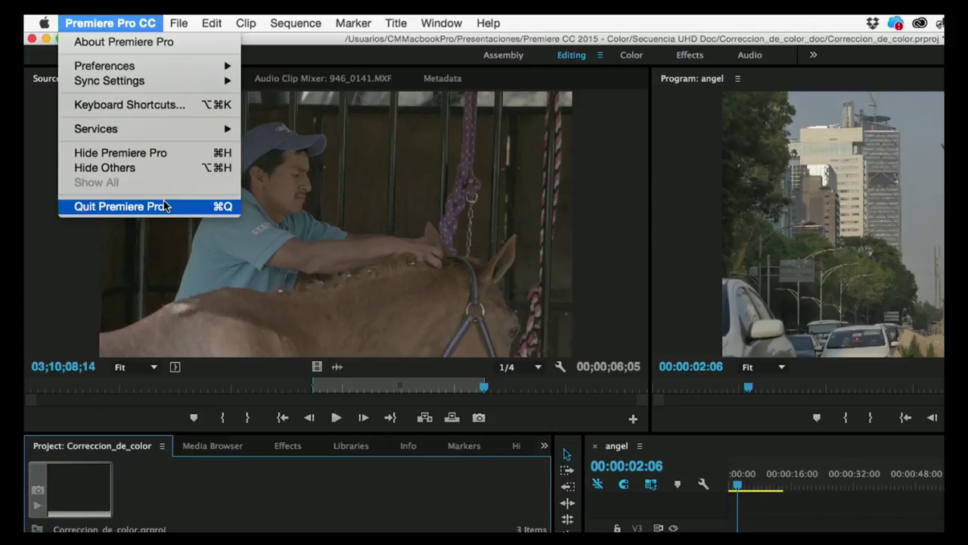
{"action": "mouse_move", "coordinate": [176, 23]}
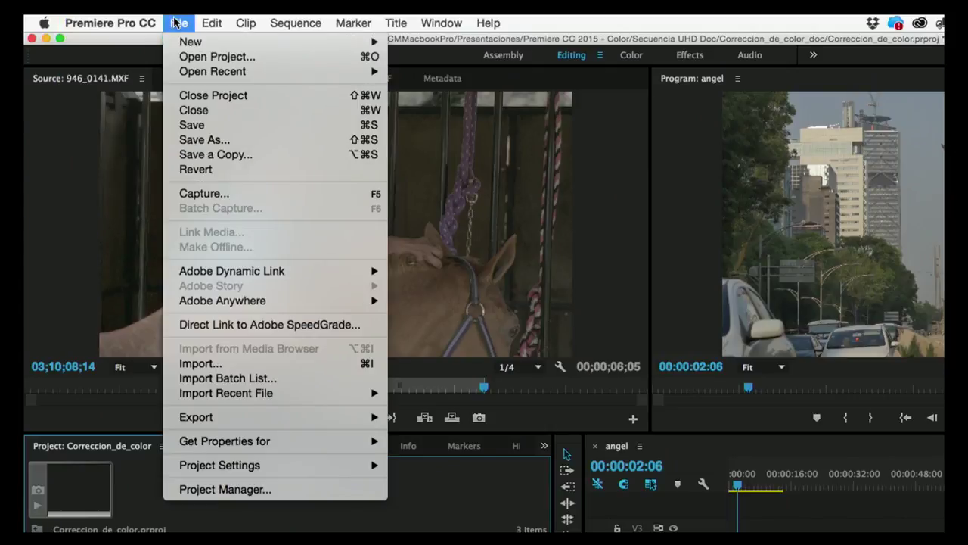
{"action": "mouse_move", "coordinate": [198, 43]}
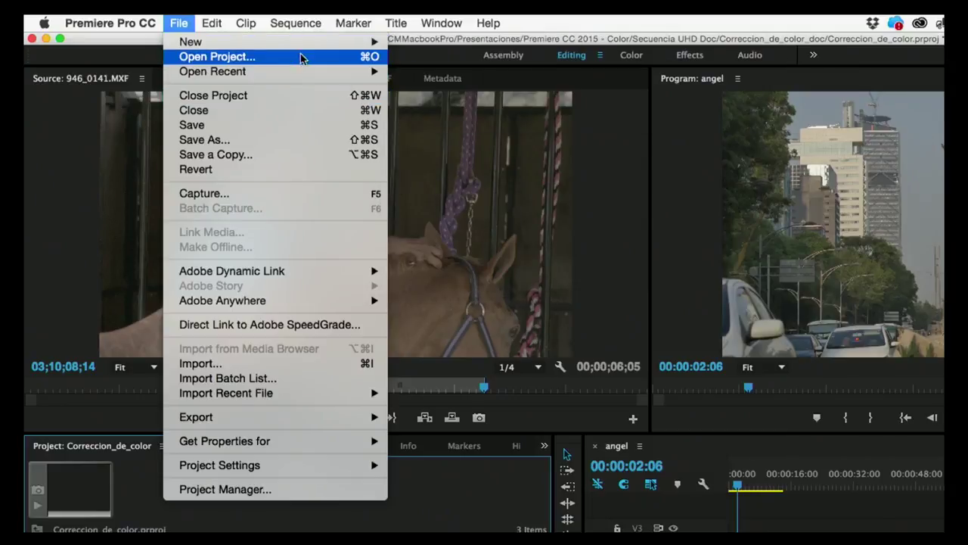
{"action": "mouse_move", "coordinate": [302, 73]}
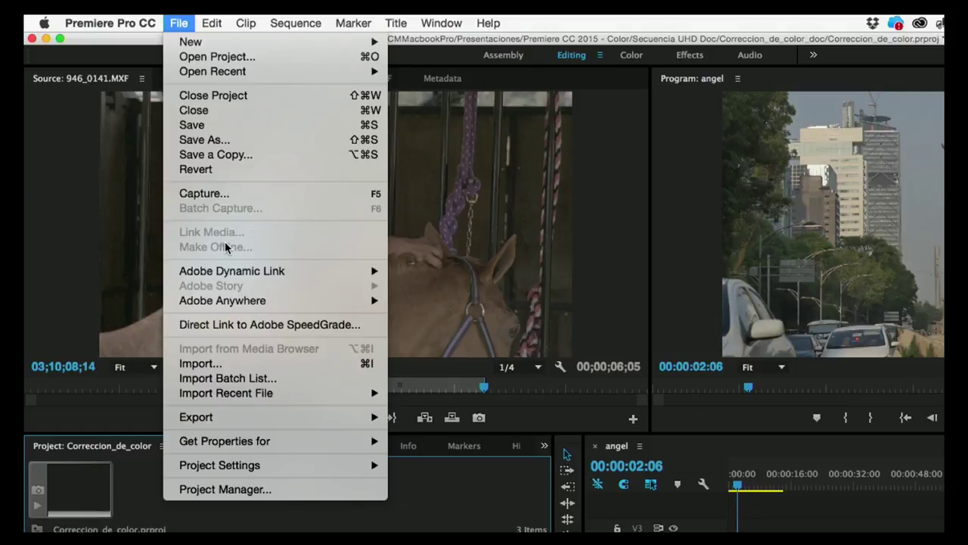
{"action": "mouse_move", "coordinate": [231, 272]}
{"action": "mouse_move", "coordinate": [221, 302]}
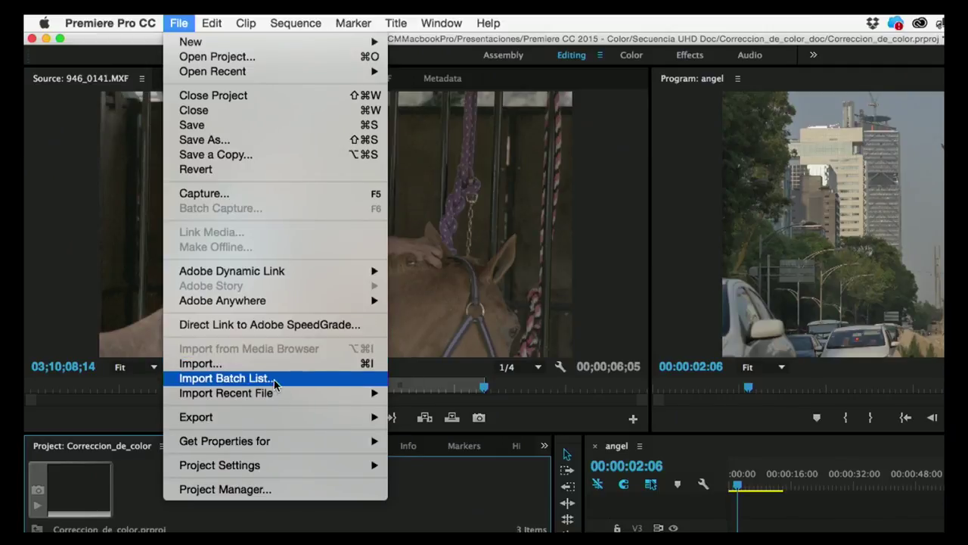
Look over File's Export, Project Settings and Get Properties for entries, then show Edit
{"action": "mouse_move", "coordinate": [263, 417]}
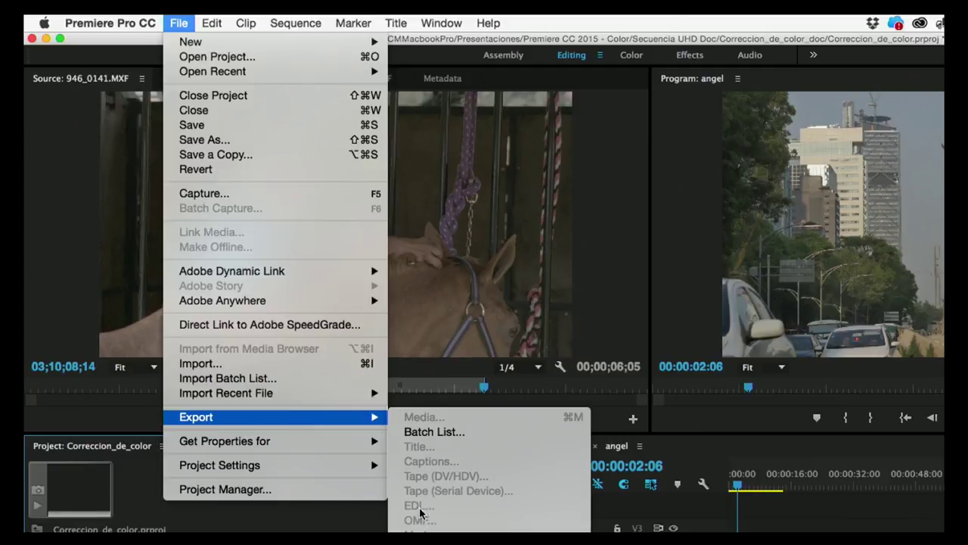
{"action": "mouse_move", "coordinate": [369, 470]}
{"action": "mouse_move", "coordinate": [362, 444]}
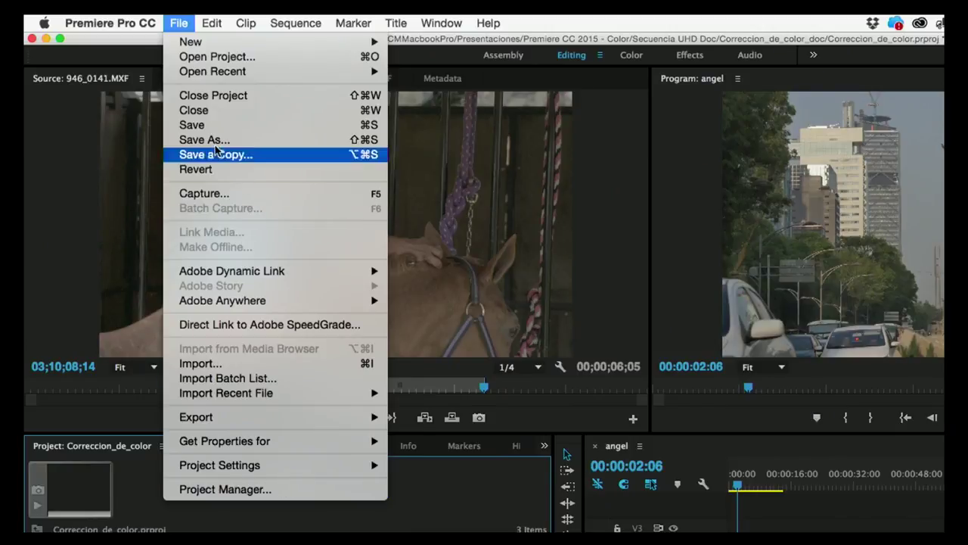
{"action": "mouse_move", "coordinate": [211, 23]}
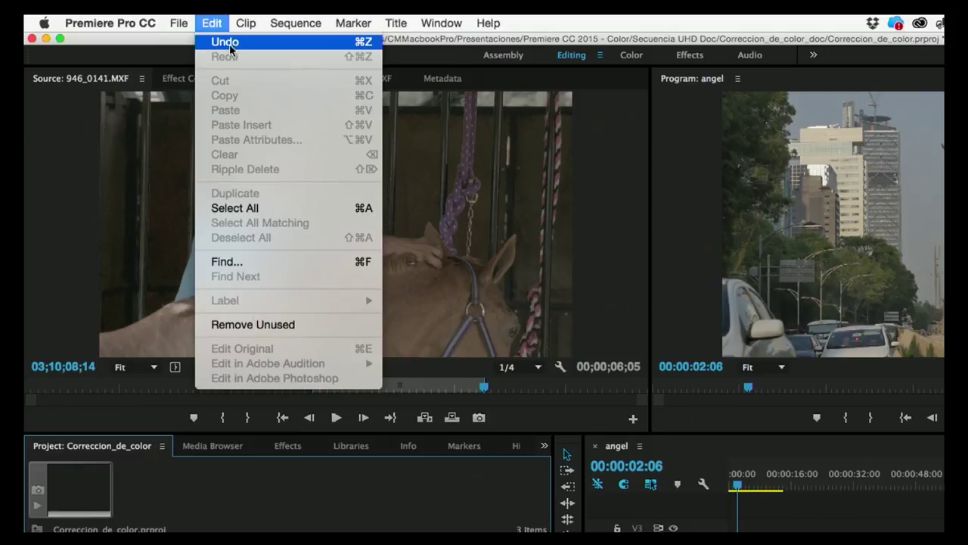
Switch from the Edit menu to the Clip menu's commands
{"action": "mouse_move", "coordinate": [245, 26]}
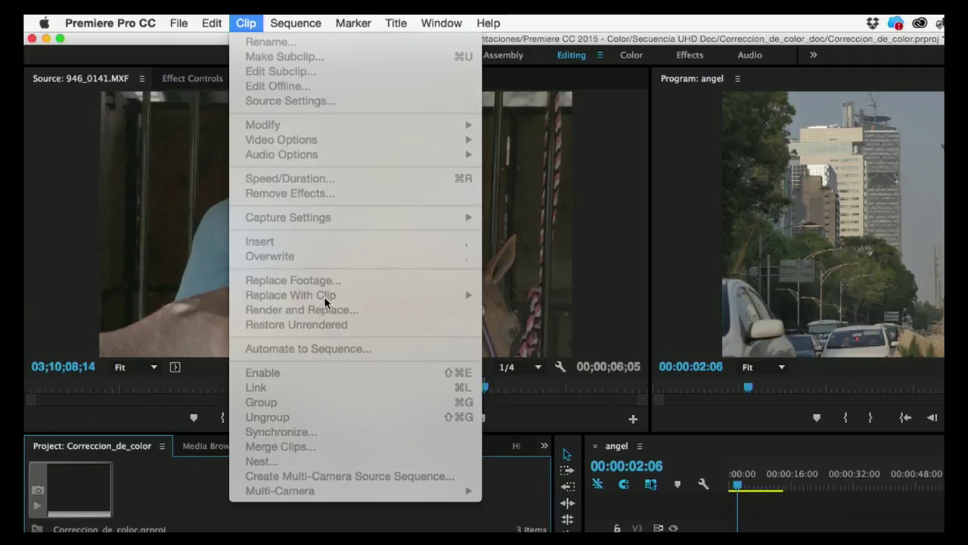
Slide from the Clip menu over to the Sequence menu's commands
{"action": "mouse_move", "coordinate": [310, 23]}
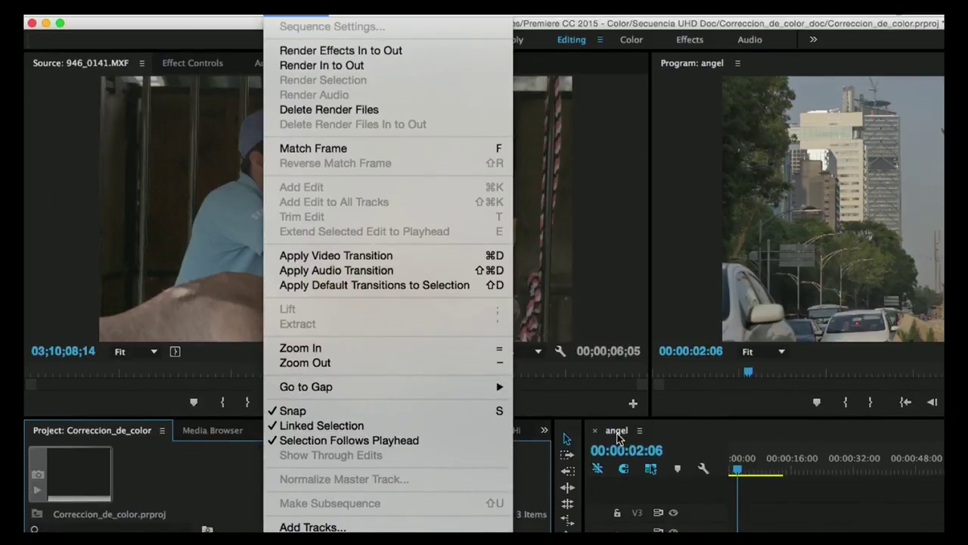
Focus the angel timeline, browse the now-enabled Sequence commands, then show the Marker menu
{"action": "left_click", "coordinate": [615, 435]}
{"action": "left_click", "coordinate": [615, 434]}
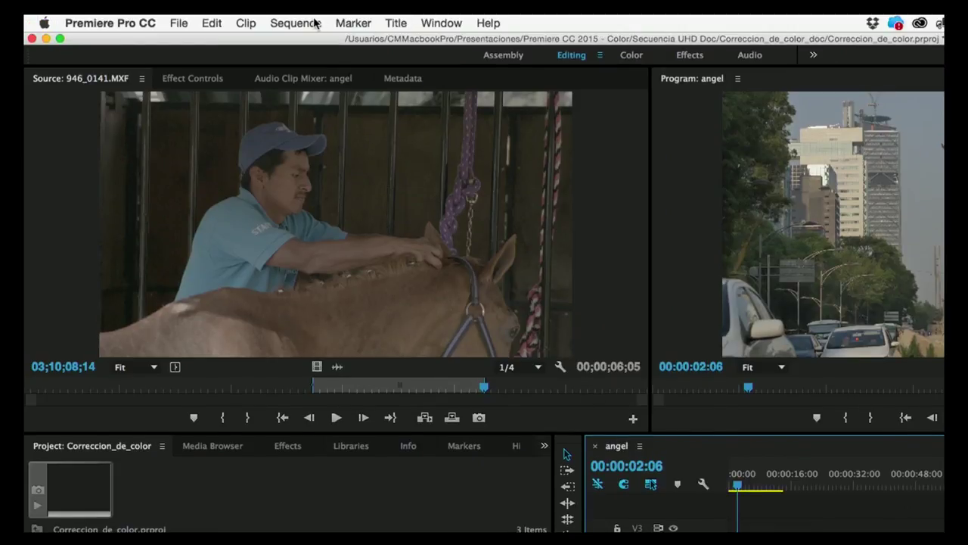
{"action": "left_click", "coordinate": [316, 23]}
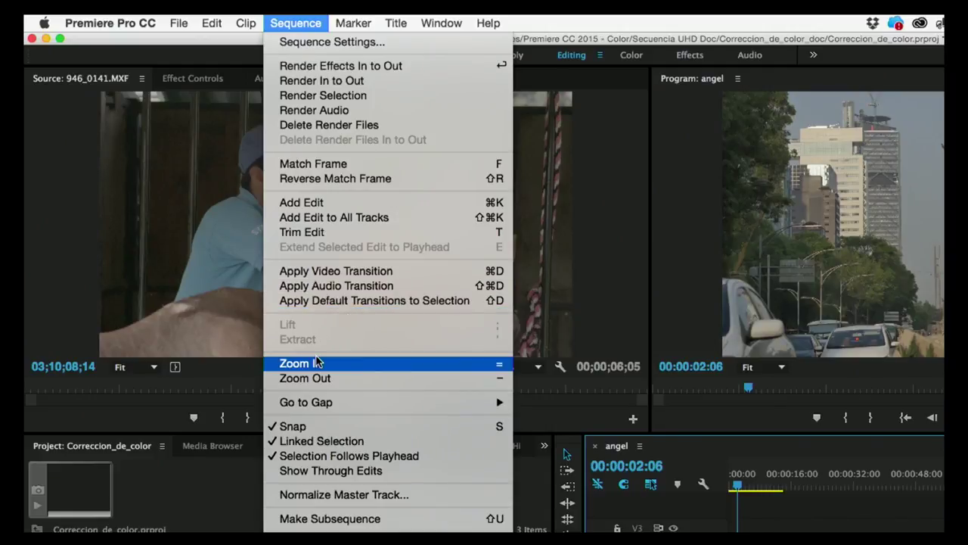
{"action": "mouse_move", "coordinate": [320, 403]}
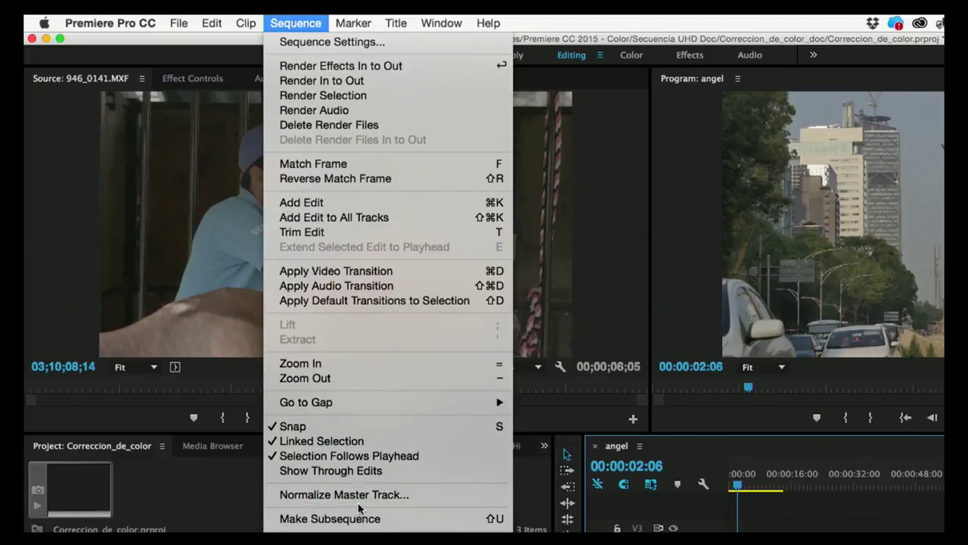
{"action": "mouse_move", "coordinate": [353, 23]}
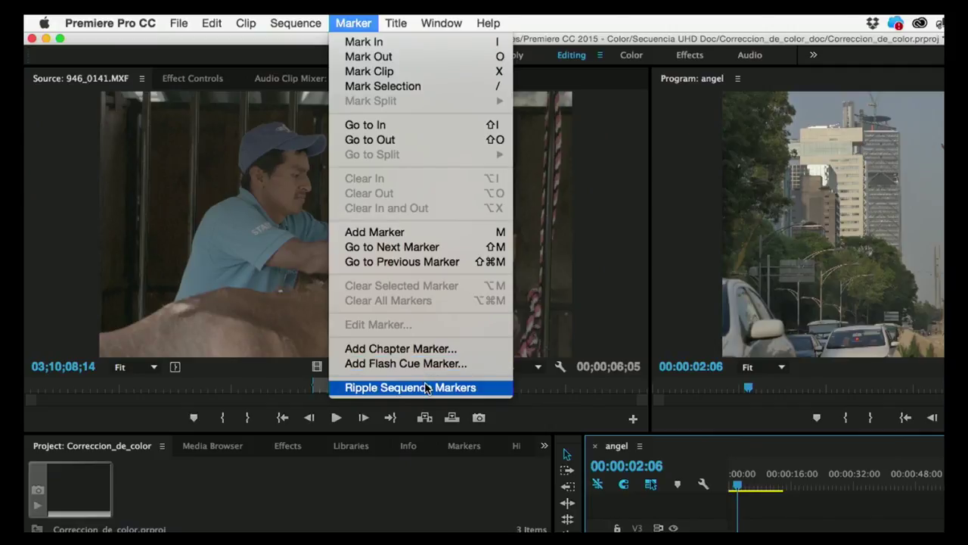
Move from the Marker menu through Title to the Window menu
{"action": "mouse_move", "coordinate": [401, 29]}
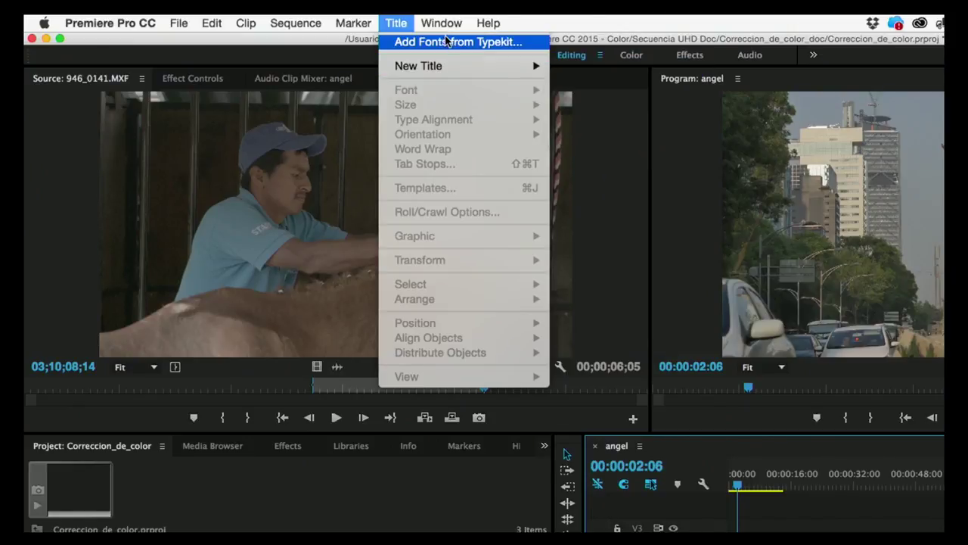
{"action": "mouse_move", "coordinate": [455, 28]}
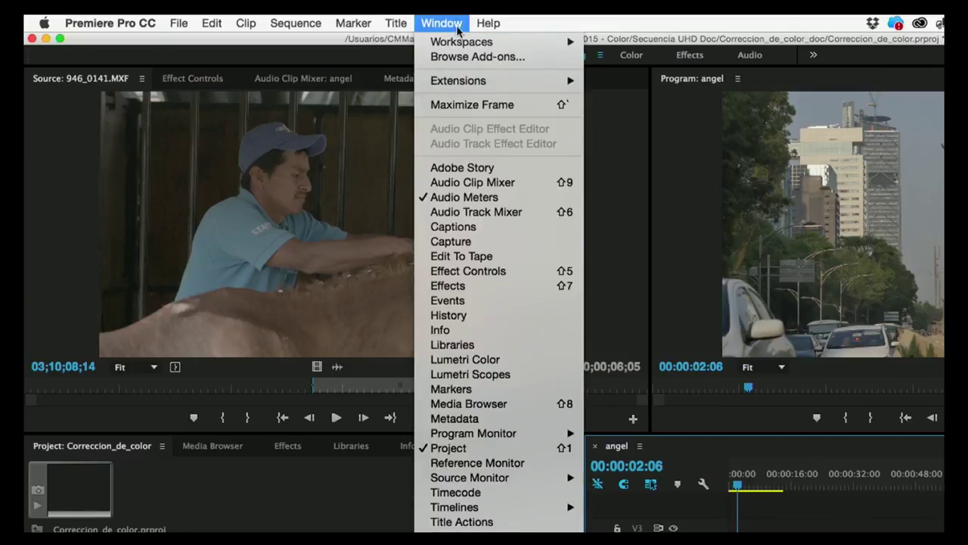
Reset the Editing workspace to its saved layout, then browse Window and show Help
{"action": "mouse_move", "coordinate": [469, 44]}
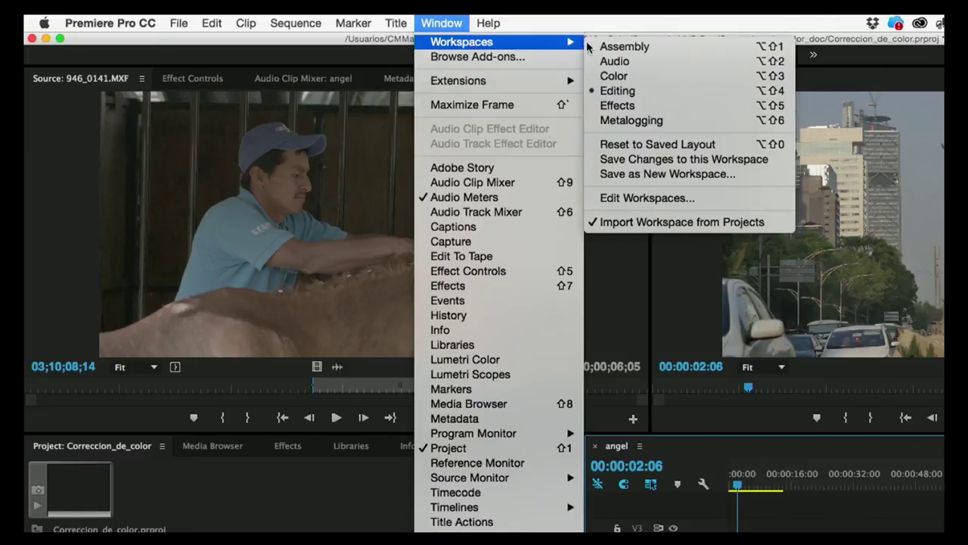
{"action": "left_click", "coordinate": [602, 144]}
{"action": "left_click", "coordinate": [463, 25]}
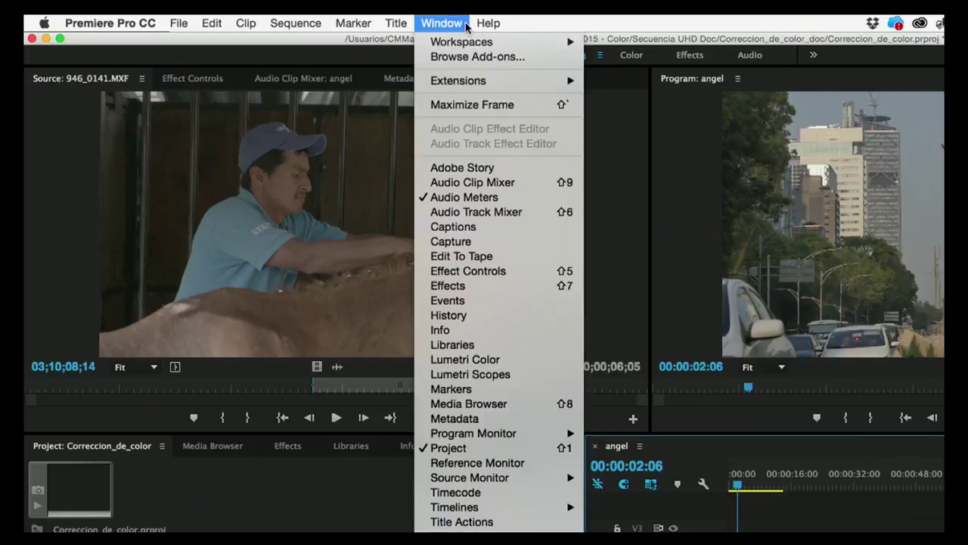
{"action": "mouse_move", "coordinate": [477, 44]}
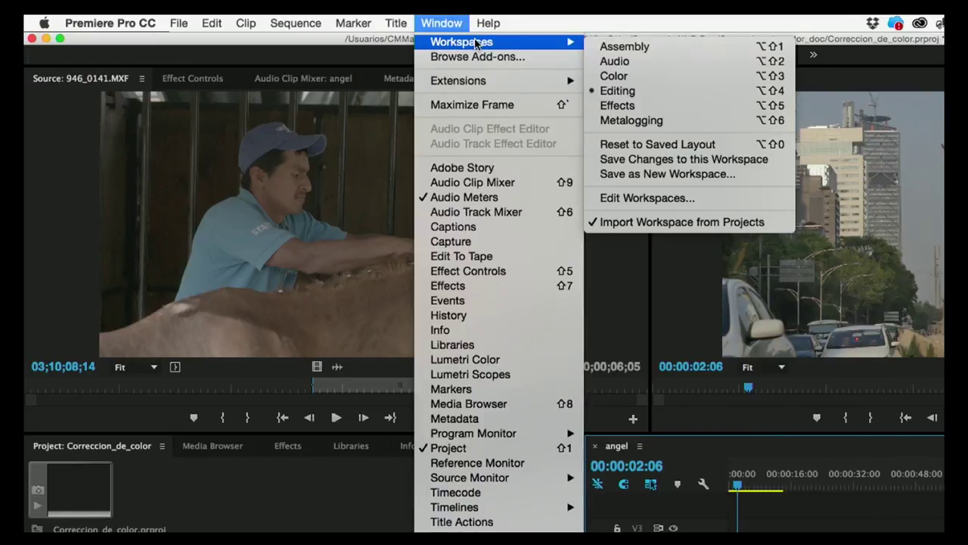
{"action": "mouse_move", "coordinate": [492, 82]}
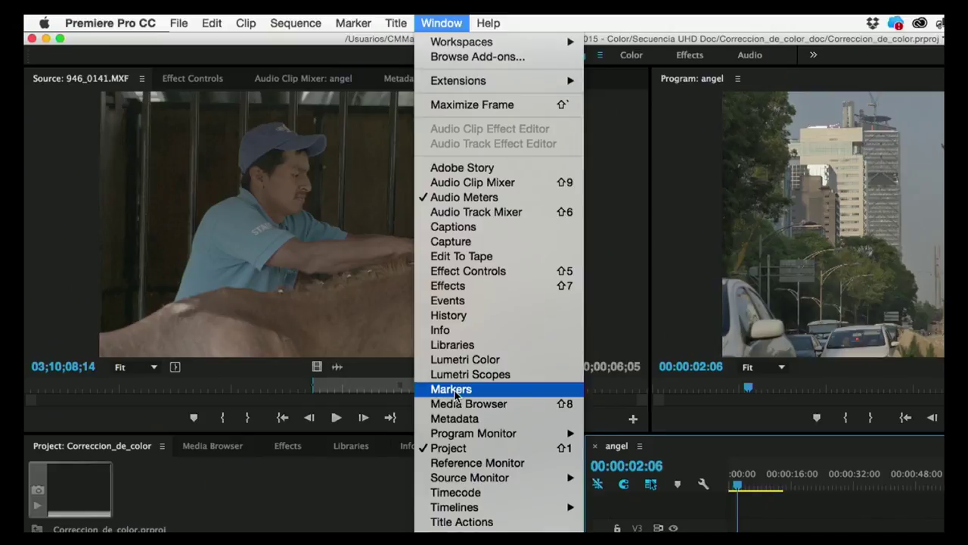
{"action": "mouse_move", "coordinate": [488, 21]}
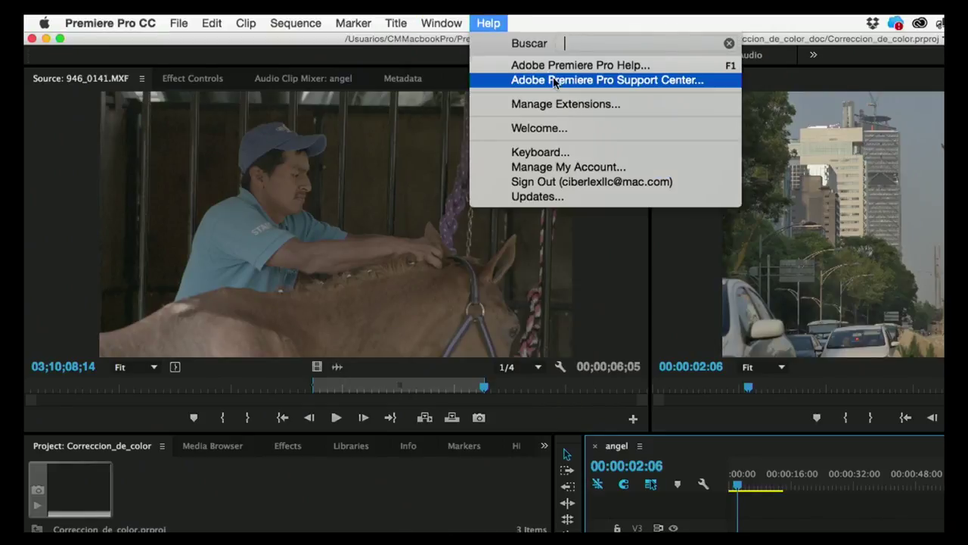
Close Help, tour the Sequence, Premiere Pro CC and Edit menus, then activate the project bin
{"action": "key", "text": "Escape"}
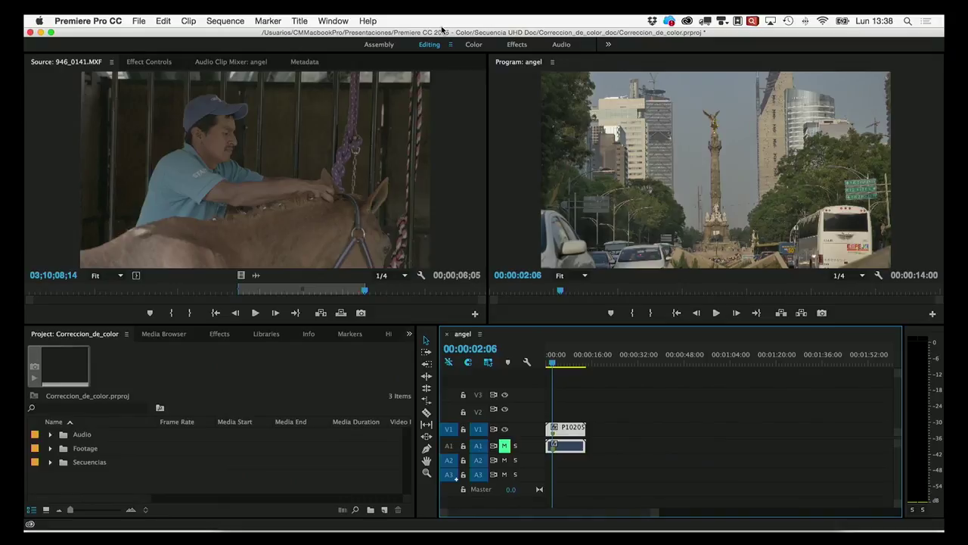
{"action": "left_click", "coordinate": [368, 20]}
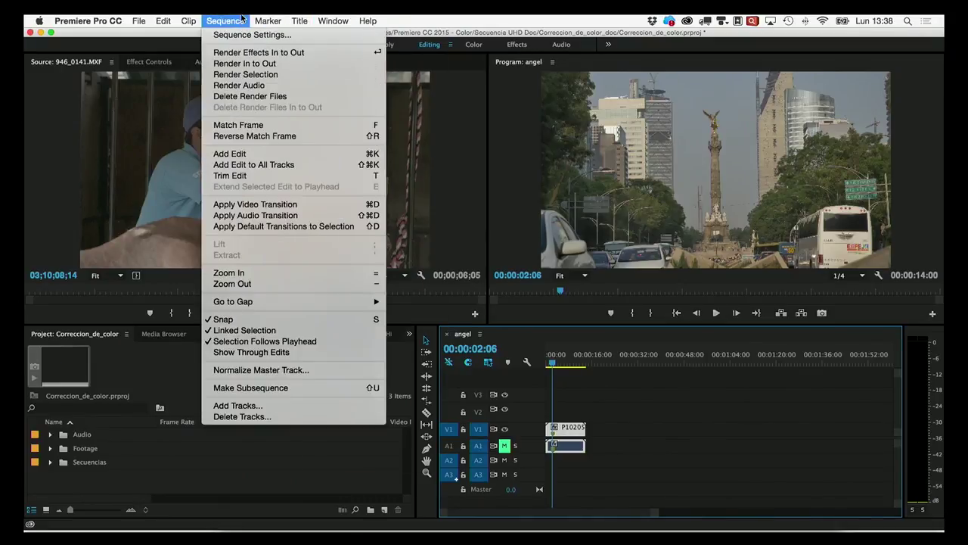
{"action": "mouse_move", "coordinate": [94, 21]}
{"action": "mouse_move", "coordinate": [372, 21]}
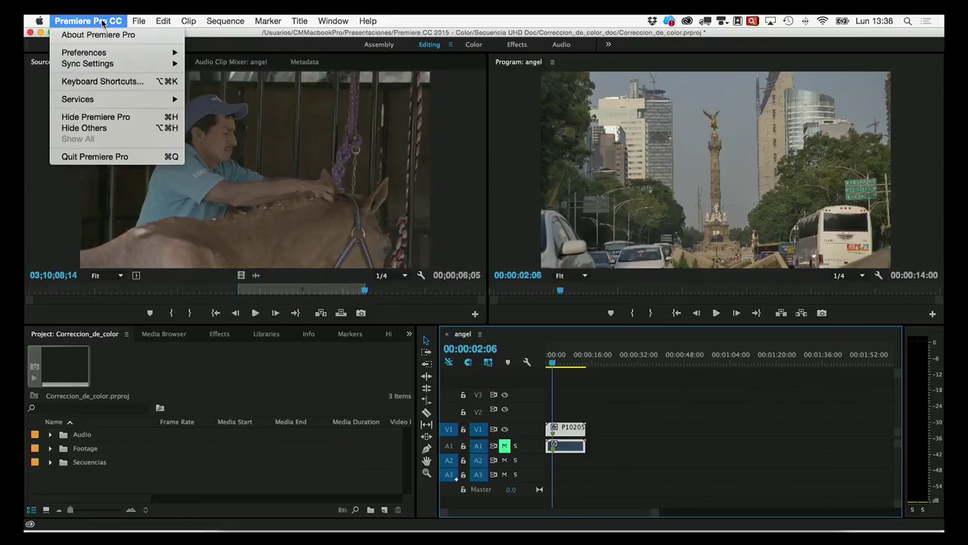
{"action": "mouse_move", "coordinate": [162, 25]}
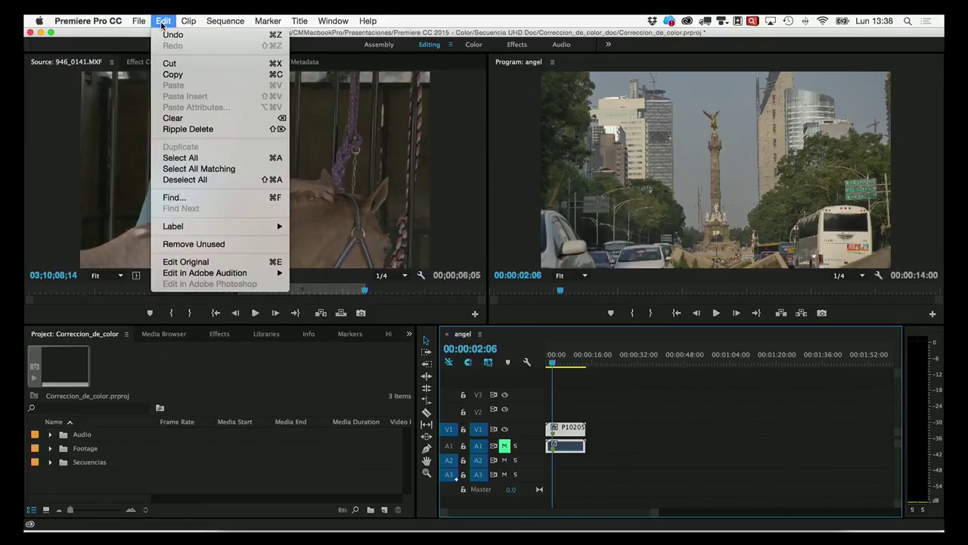
{"action": "left_click", "coordinate": [319, 44]}
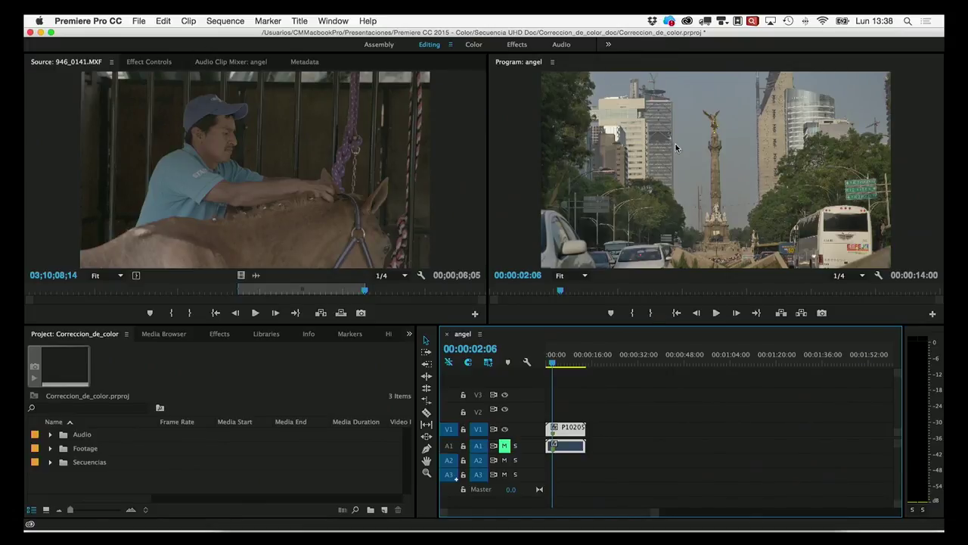
{"action": "left_click", "coordinate": [106, 341]}
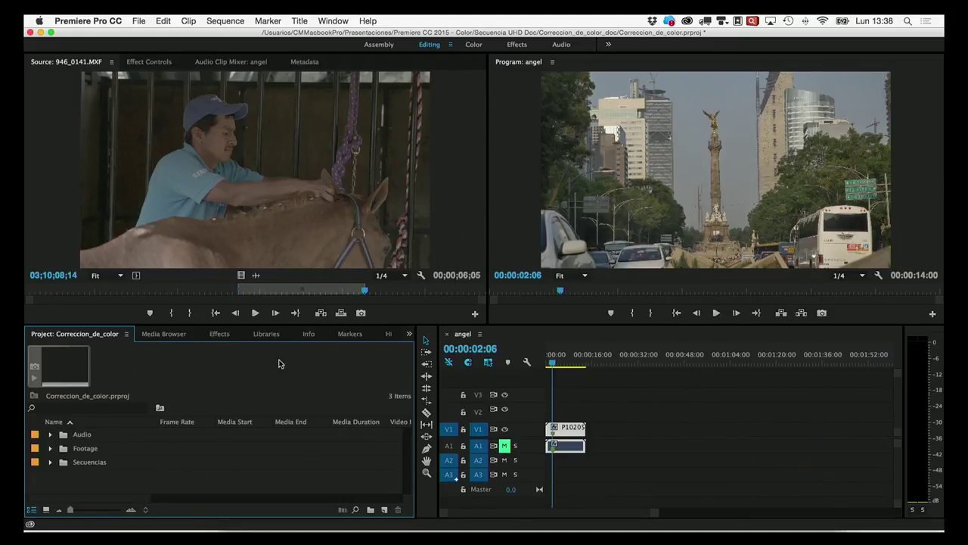
{"action": "left_click", "coordinate": [530, 339]}
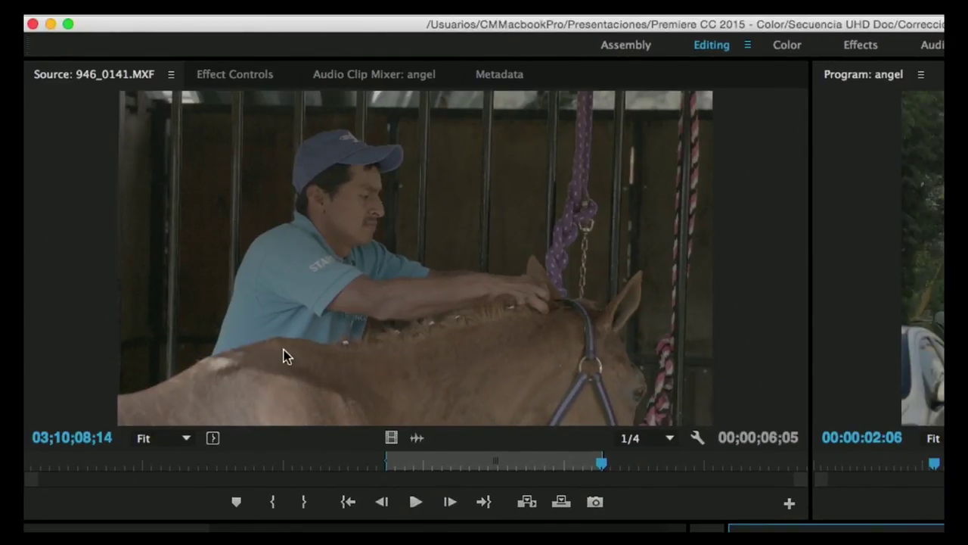
Mark a 00;00;02;04-long in-to-out range on source clip 946_0141.MXF
{"action": "left_click", "coordinate": [335, 463]}
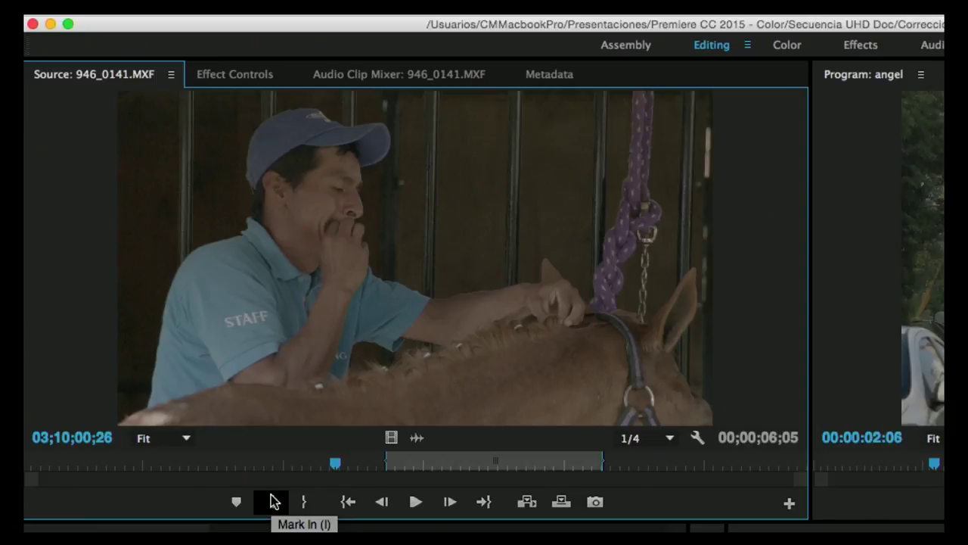
{"action": "left_click", "coordinate": [277, 503]}
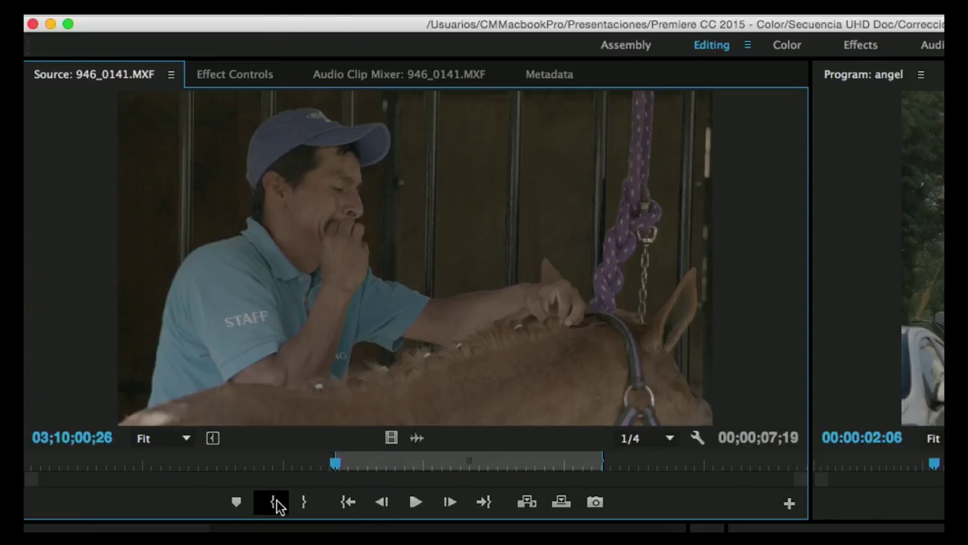
{"action": "left_click", "coordinate": [409, 463]}
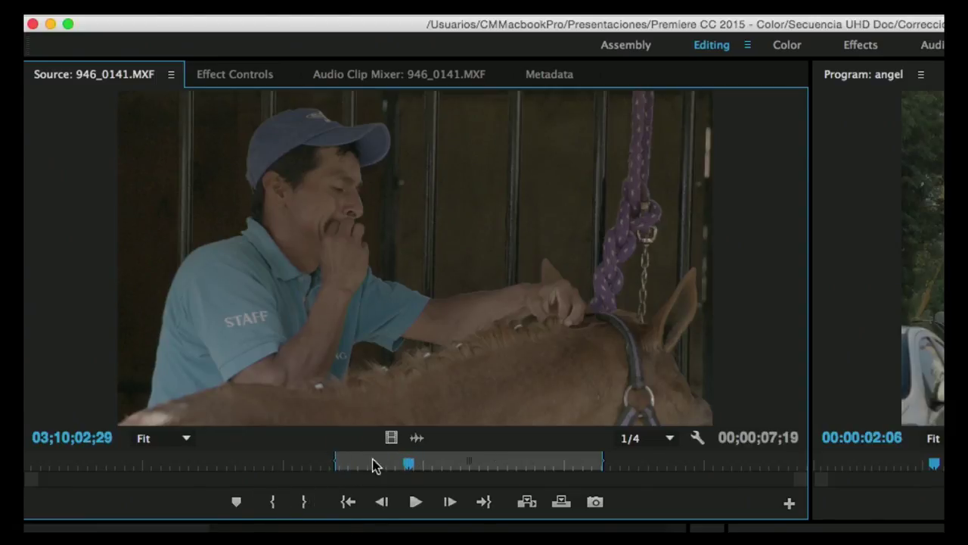
{"action": "left_click", "coordinate": [303, 502]}
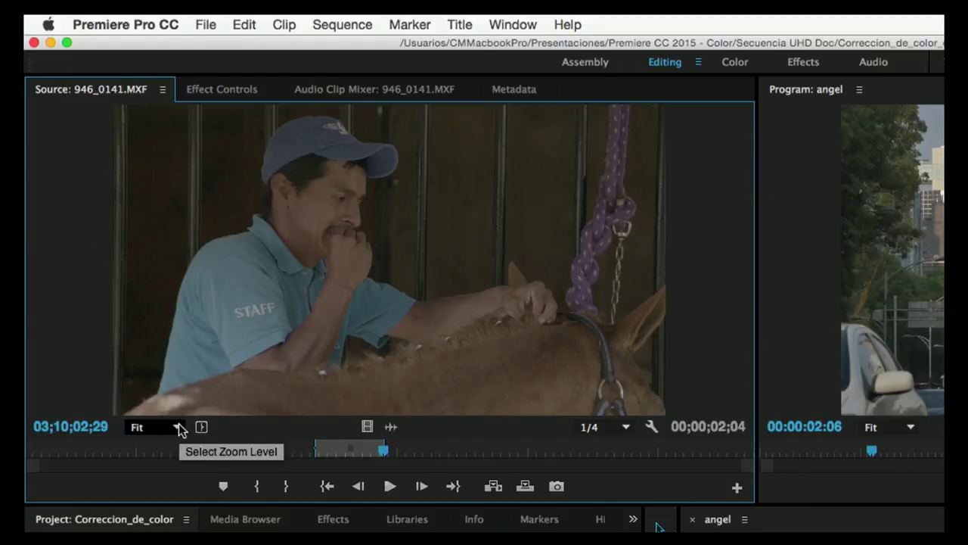
{"action": "left_click", "coordinate": [179, 428]}
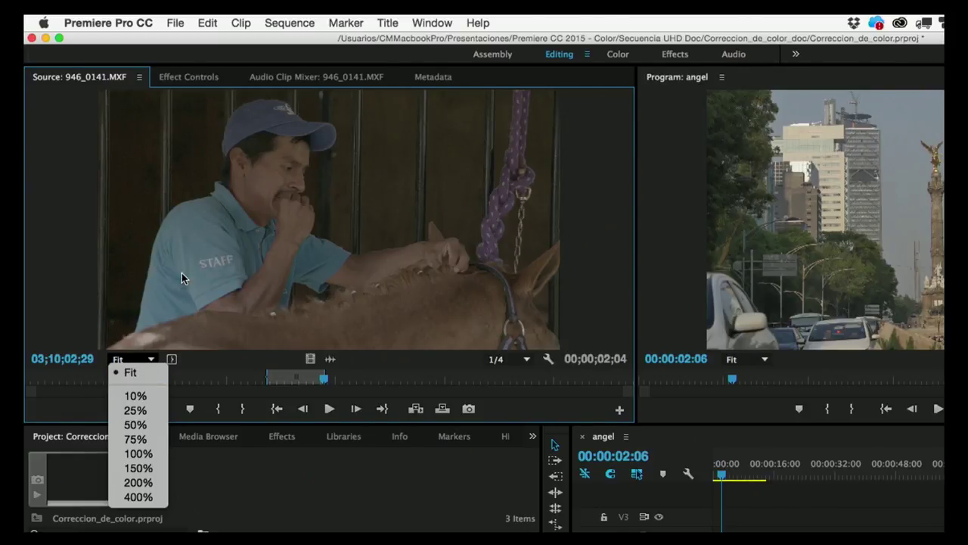
{"action": "left_click", "coordinate": [151, 454]}
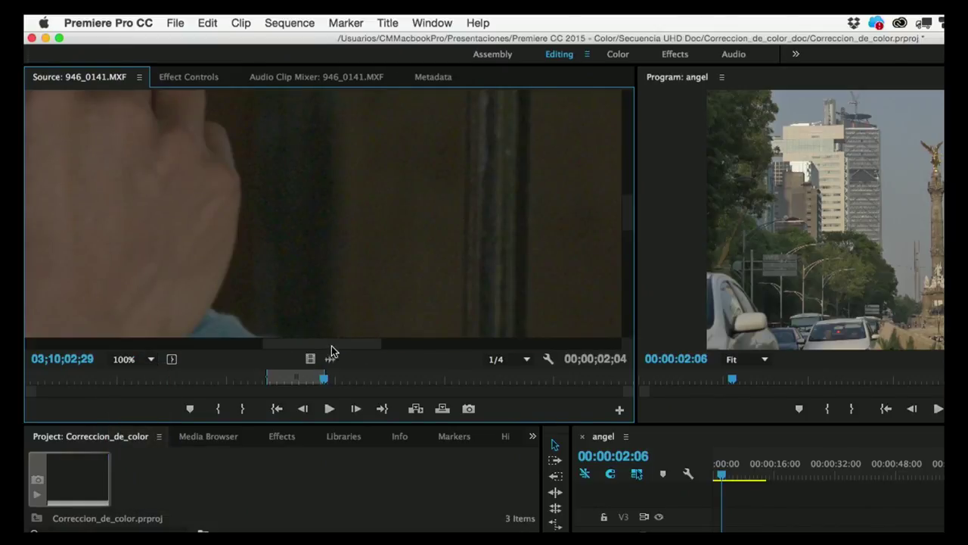
{"action": "left_click_drag", "start_coordinate": [333, 345], "coordinate": [229, 344]}
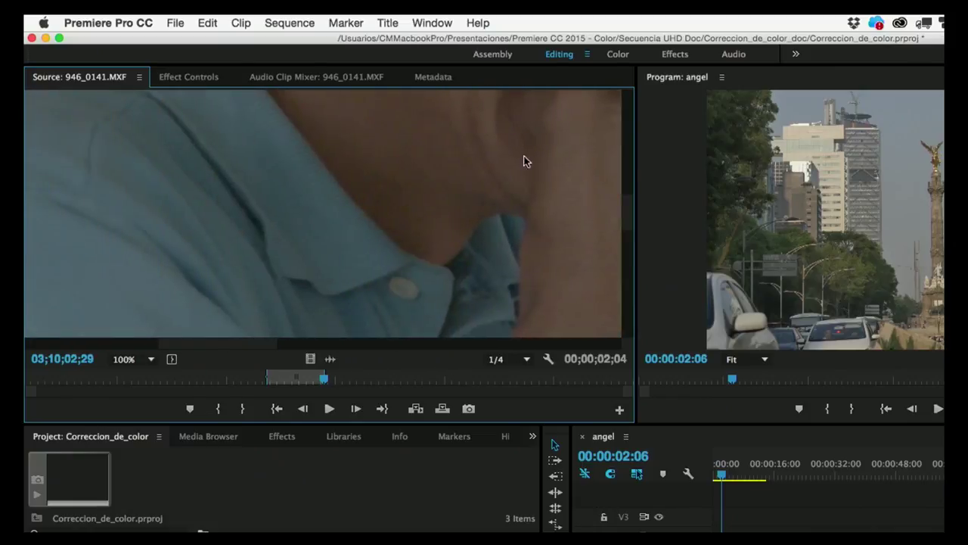
{"action": "left_click_drag", "start_coordinate": [627, 208], "coordinate": [625, 146]}
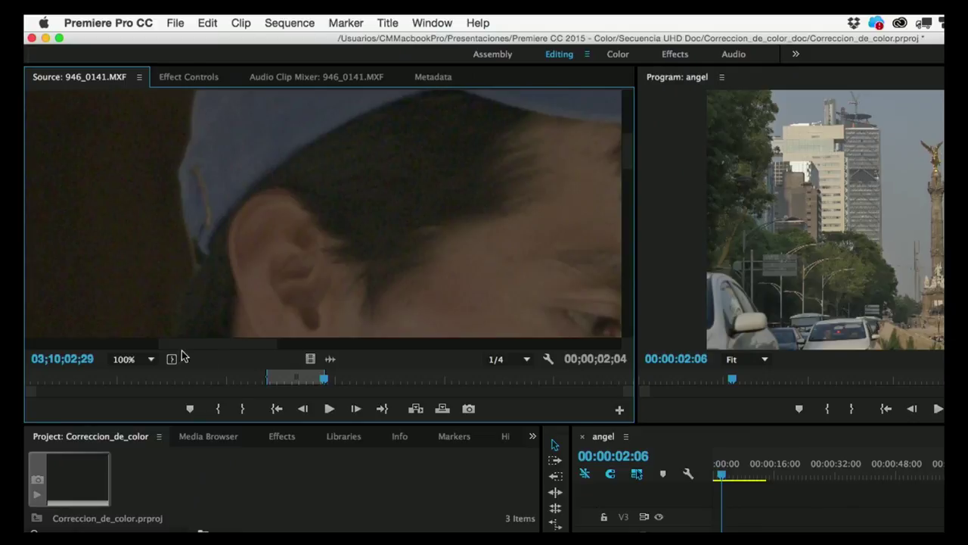
{"action": "left_click", "coordinate": [151, 360]}
{"action": "left_click", "coordinate": [144, 373]}
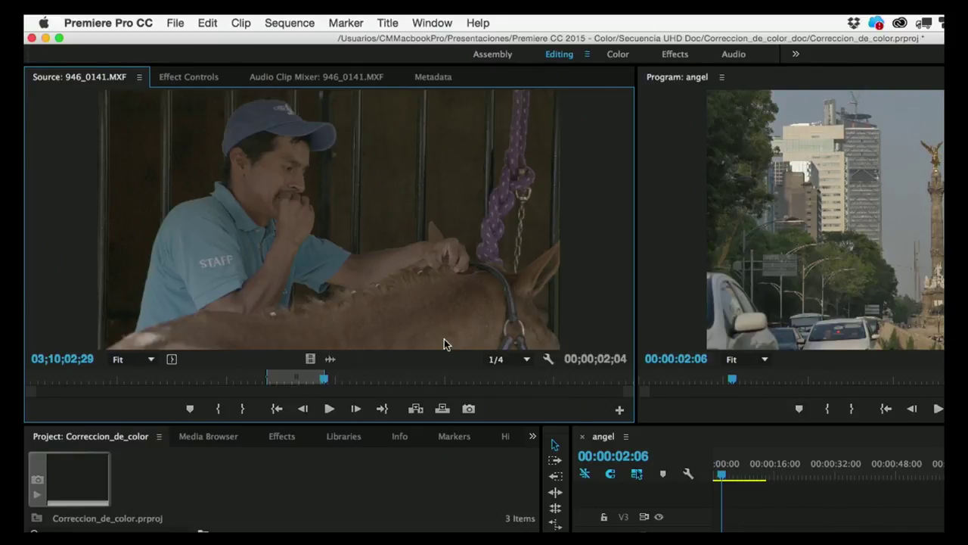
{"action": "left_click", "coordinate": [529, 364]}
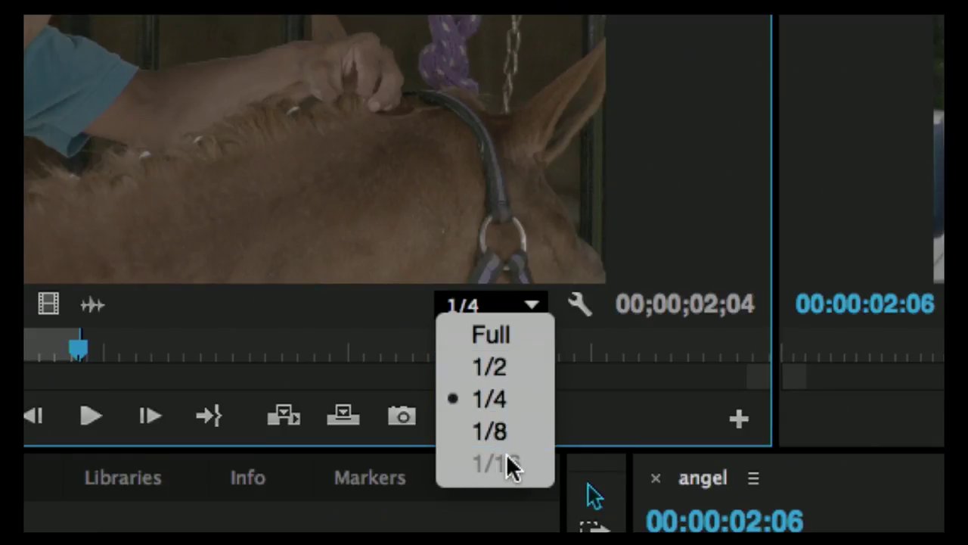
{"action": "left_click", "coordinate": [418, 307]}
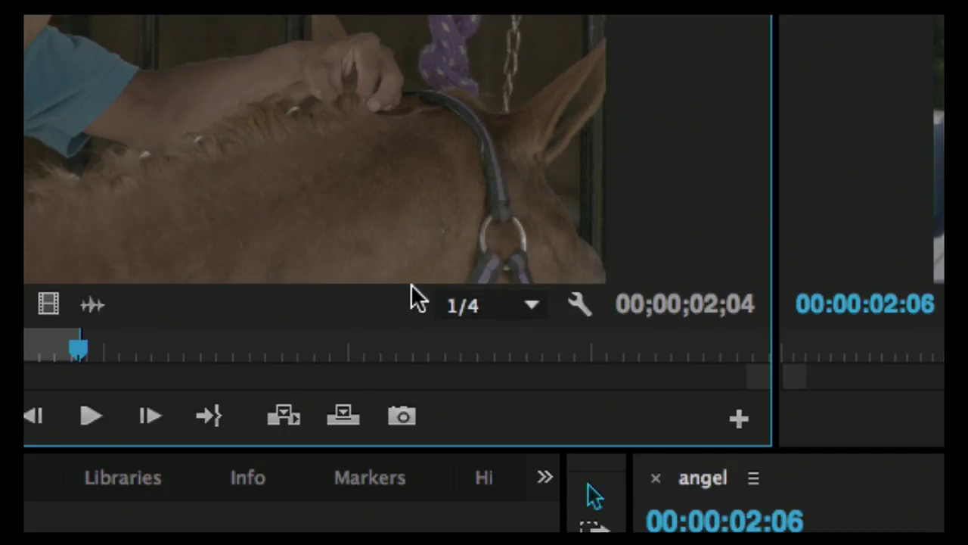
{"action": "left_click", "coordinate": [531, 306]}
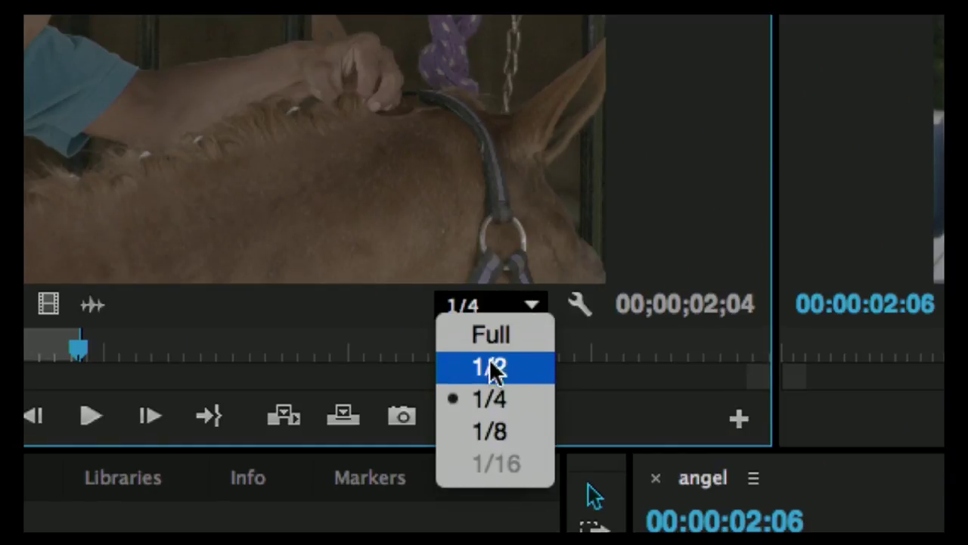
{"action": "left_click", "coordinate": [378, 298]}
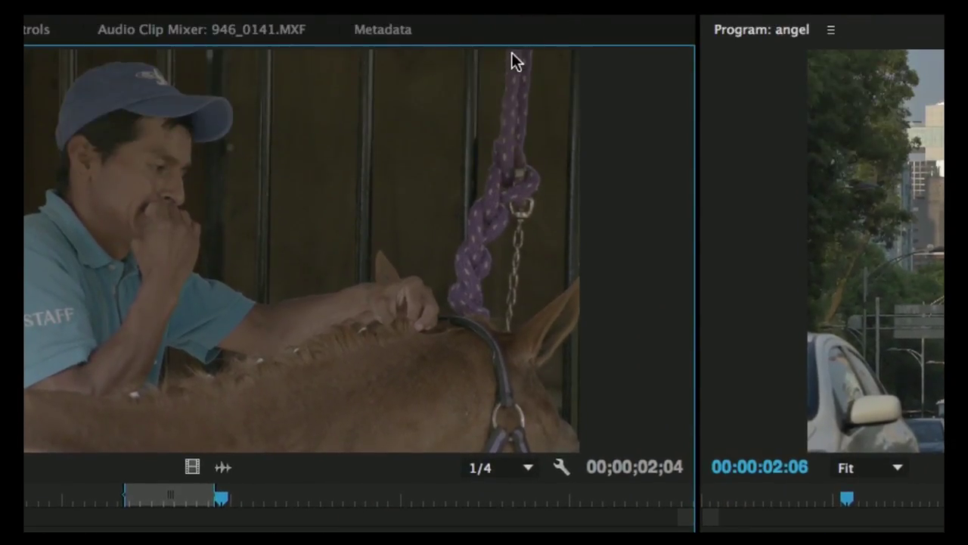
{"action": "left_click", "coordinate": [565, 466]}
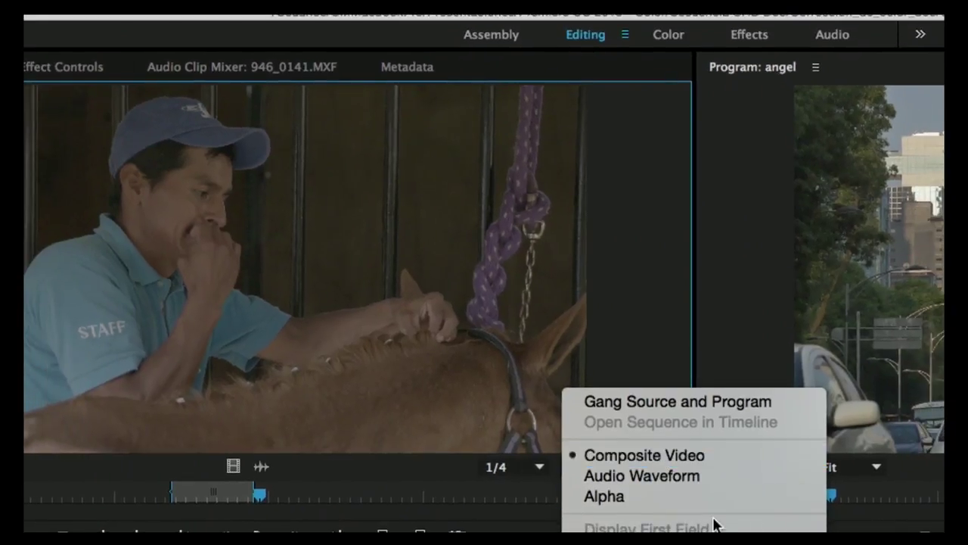
{"action": "mouse_move", "coordinate": [680, 529]}
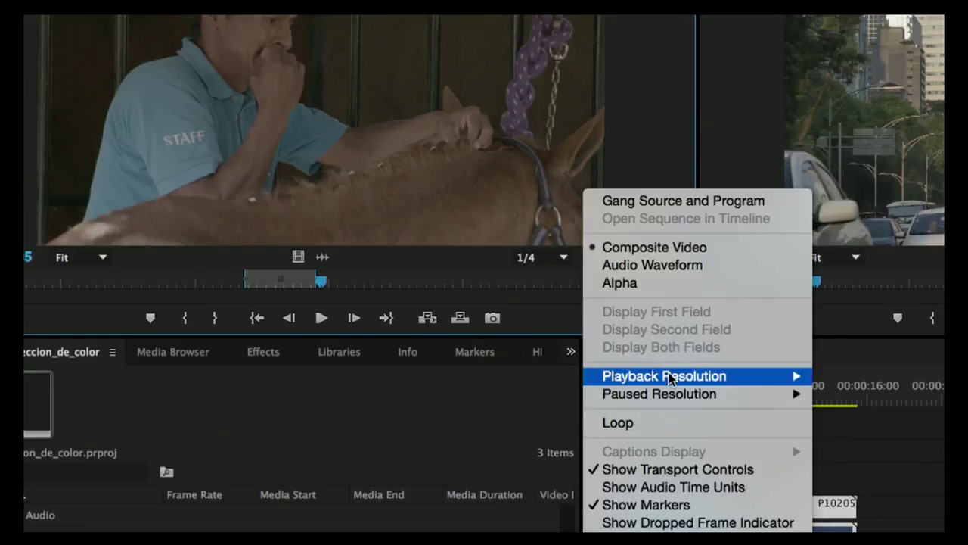
{"action": "mouse_move", "coordinate": [676, 380]}
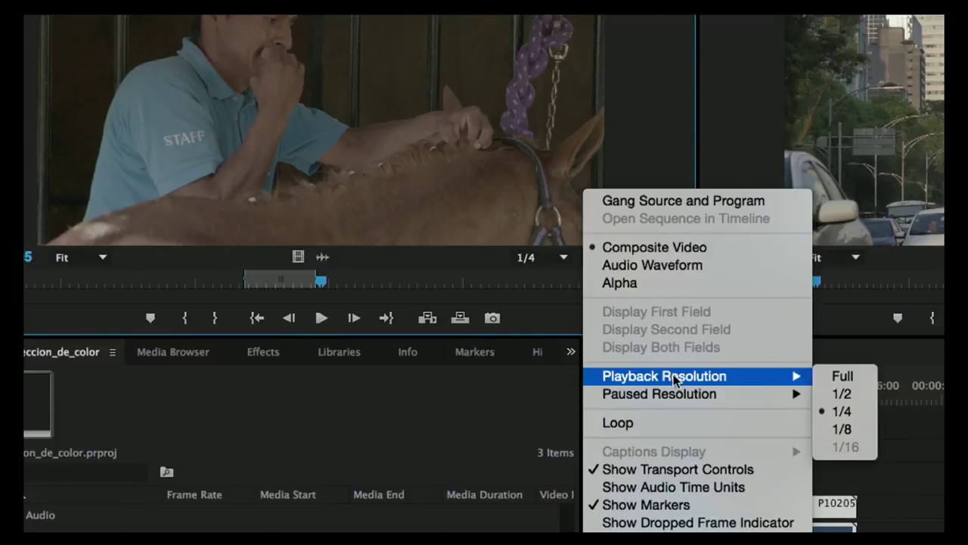
{"action": "mouse_move", "coordinate": [679, 397]}
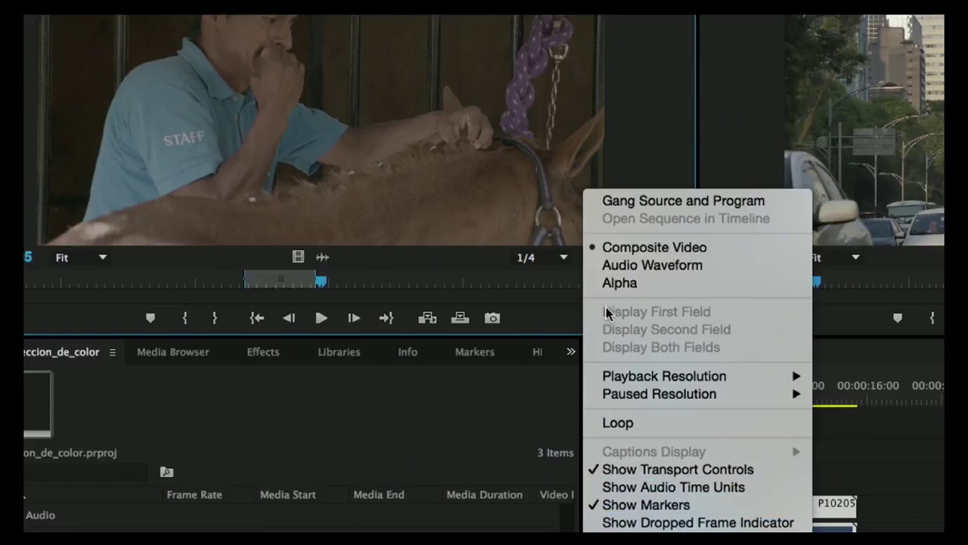
{"action": "left_click", "coordinate": [632, 149]}
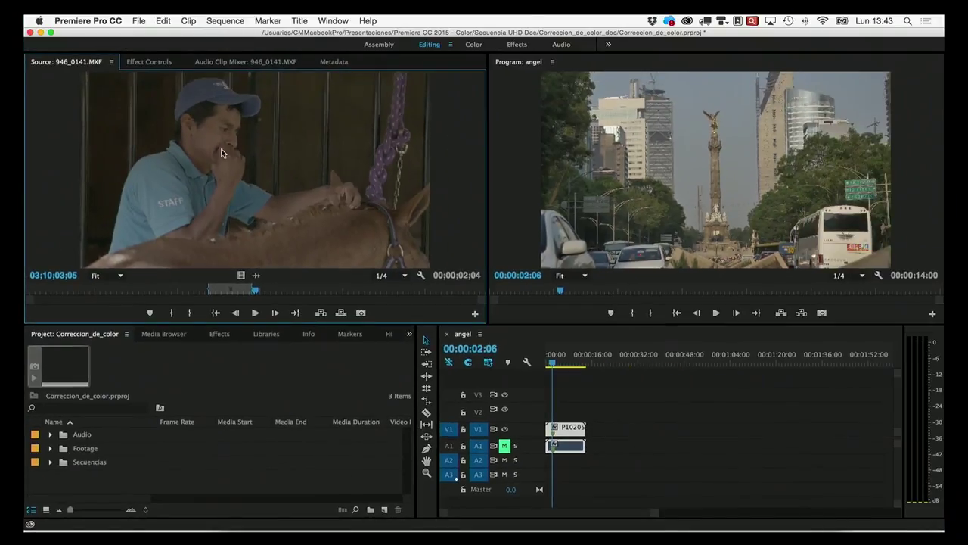
Save the project and show Effect Controls for timeline clip P1020547.MP4
{"action": "key", "text": "super+s"}
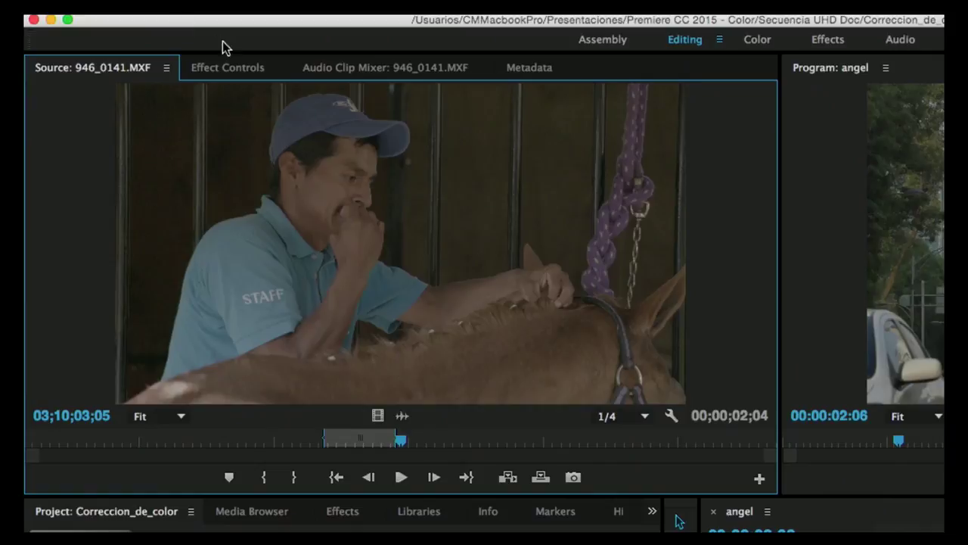
{"action": "left_click", "coordinate": [229, 68]}
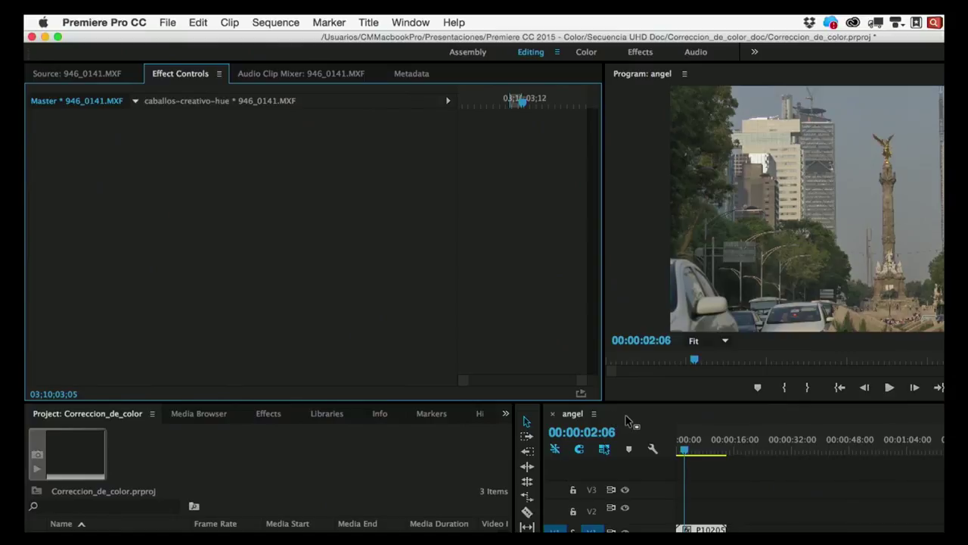
{"action": "left_click", "coordinate": [627, 421]}
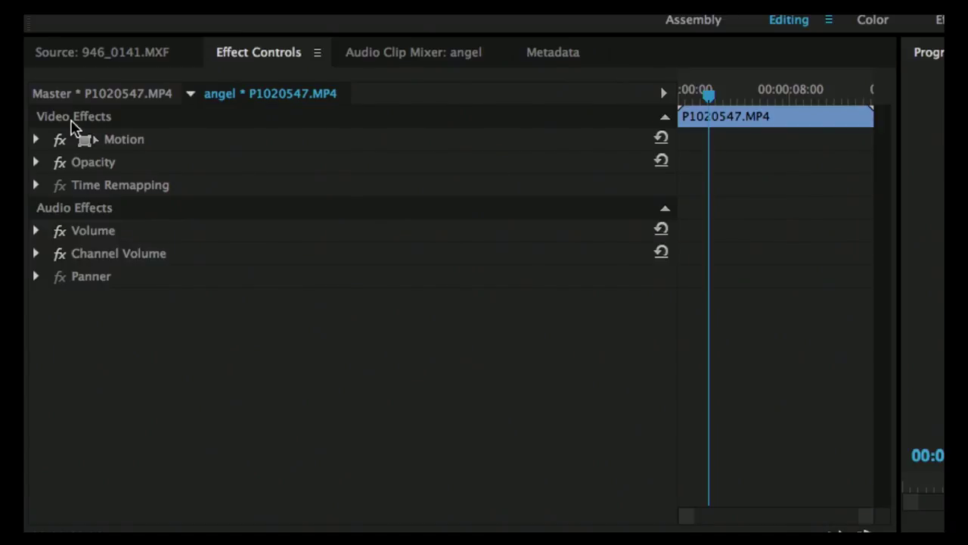
Expand Motion, Opacity, Time Remapping, Volume, Channel Volume and Panner for P1020547.MP4, widening the keyframe area
{"action": "left_click", "coordinate": [36, 139]}
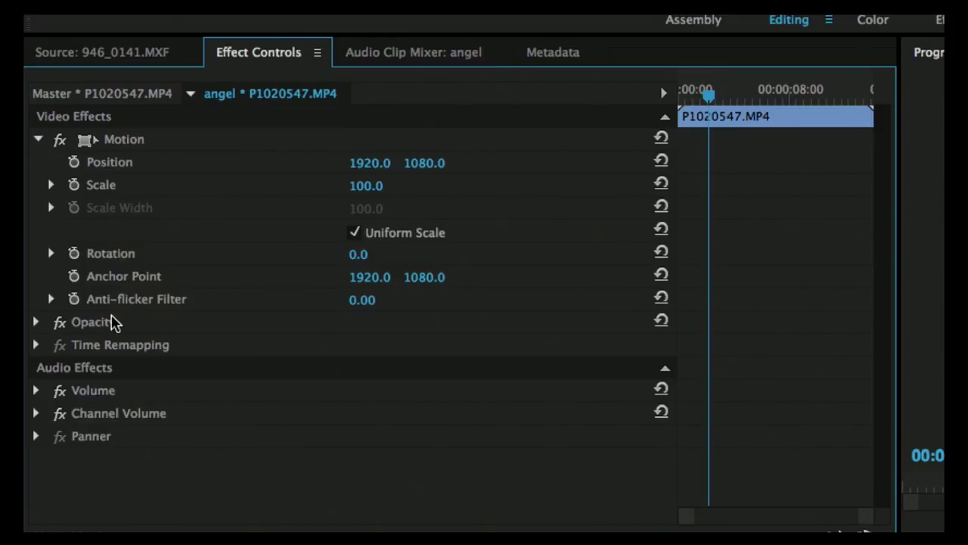
{"action": "left_click", "coordinate": [35, 323]}
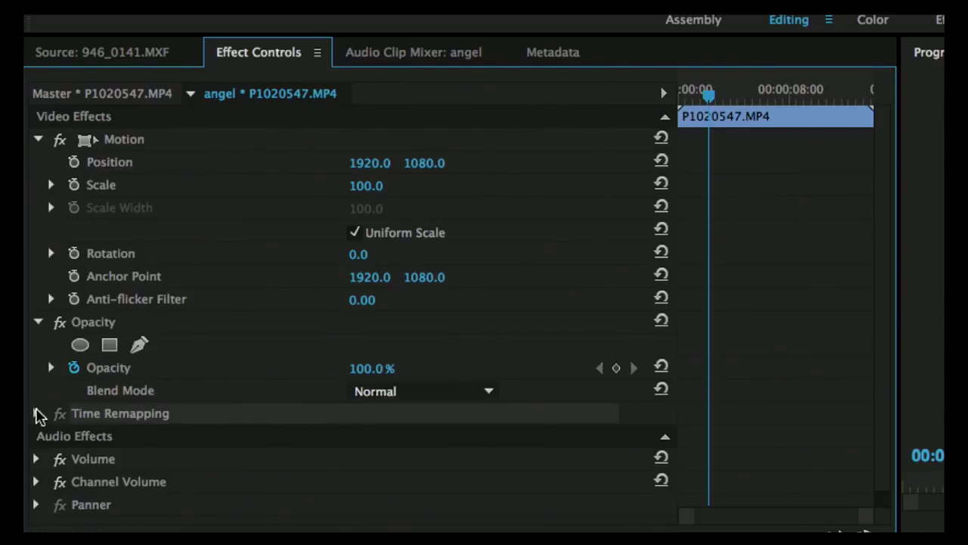
{"action": "left_click", "coordinate": [38, 413]}
{"action": "scroll", "coordinate": [144, 385], "scroll_direction": "down", "scroll_amount": 1}
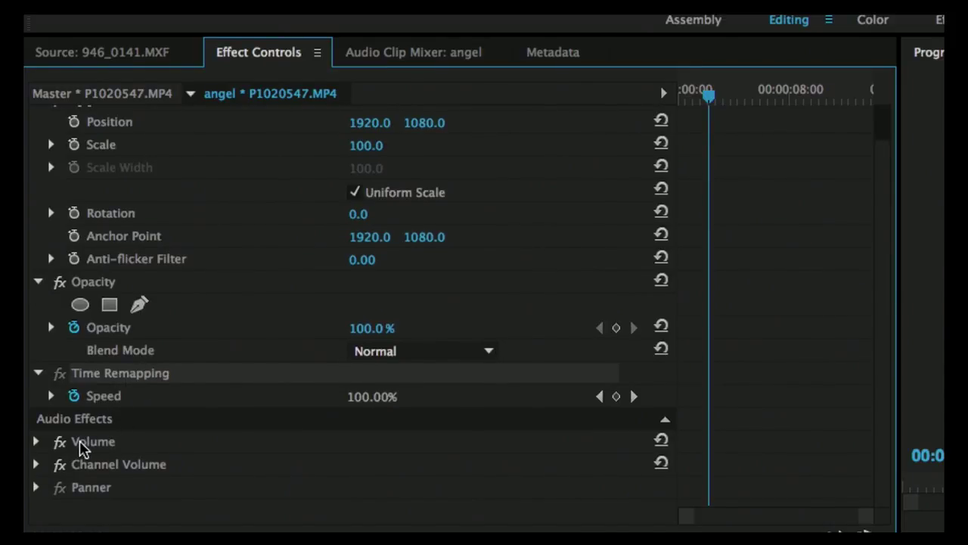
{"action": "left_click", "coordinate": [36, 441]}
{"action": "scroll", "coordinate": [40, 416], "scroll_direction": "down", "scroll_amount": 1}
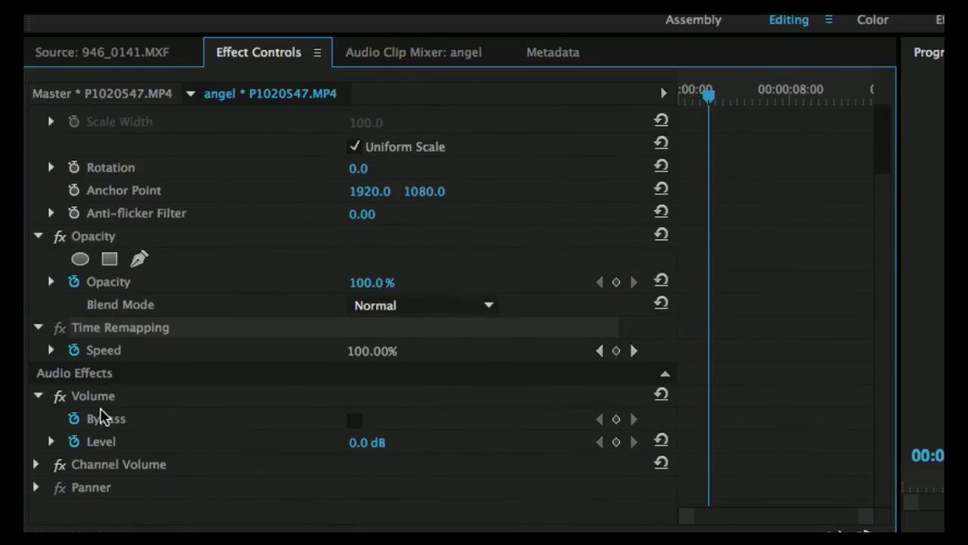
{"action": "left_click", "coordinate": [36, 463]}
{"action": "scroll", "coordinate": [183, 361], "scroll_direction": "down", "scroll_amount": 2}
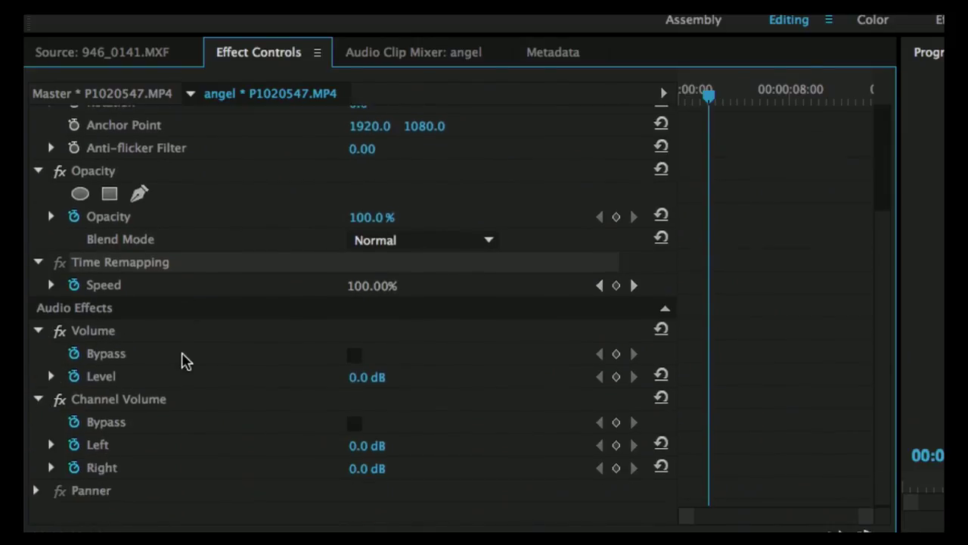
{"action": "left_click", "coordinate": [36, 487]}
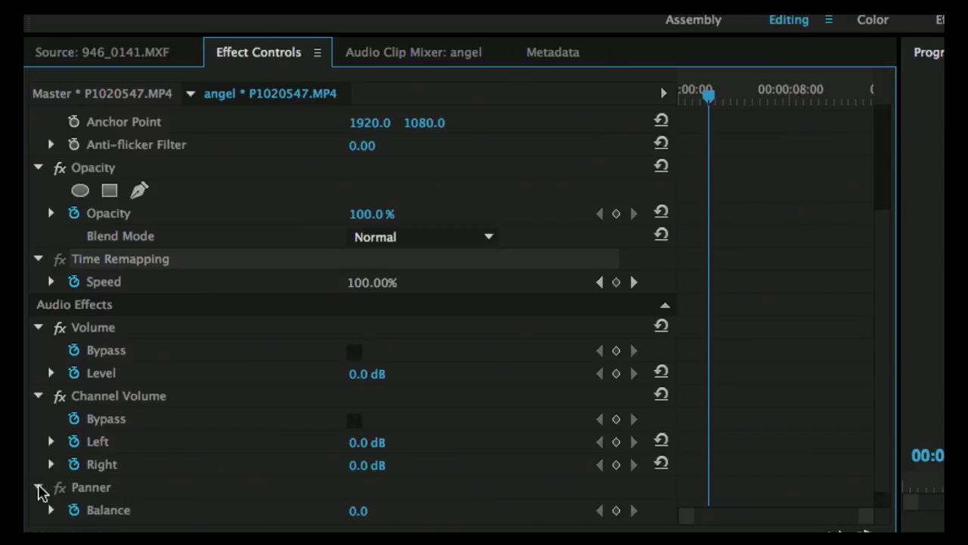
{"action": "scroll", "coordinate": [158, 420], "scroll_direction": "down", "scroll_amount": 1}
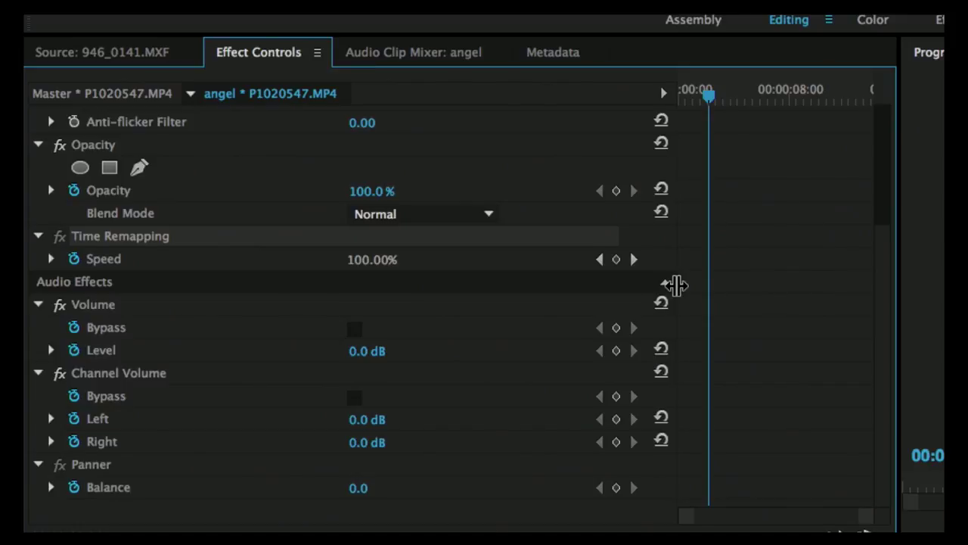
{"action": "left_click_drag", "start_coordinate": [675, 285], "coordinate": [573, 284]}
Keyframe P1020547.MP4's opacity to fade from 100% to 40% just before 00:00:08:00
{"action": "left_click", "coordinate": [72, 189]}
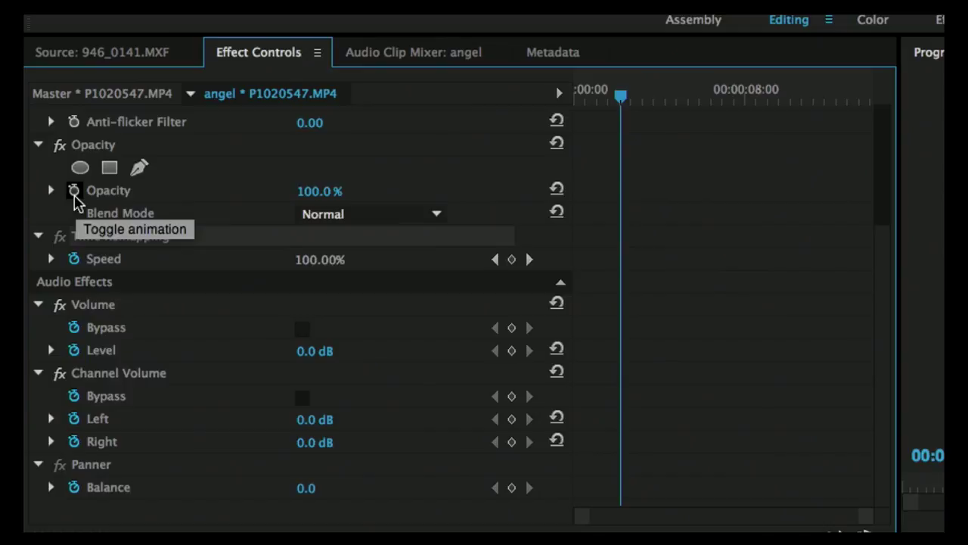
{"action": "left_click", "coordinate": [74, 195]}
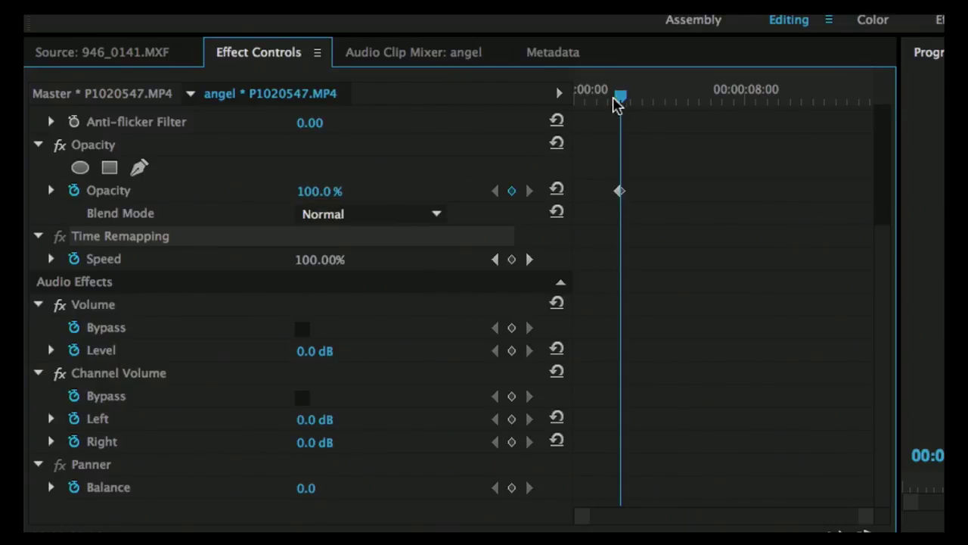
{"action": "left_click_drag", "start_coordinate": [620, 101], "coordinate": [702, 101]}
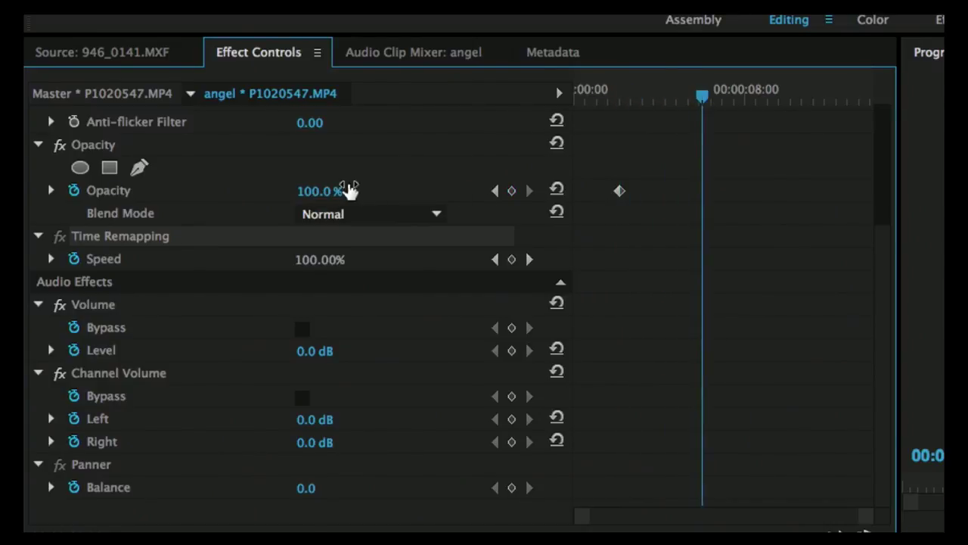
{"action": "left_click_drag", "start_coordinate": [319, 190], "coordinate": [274, 190]}
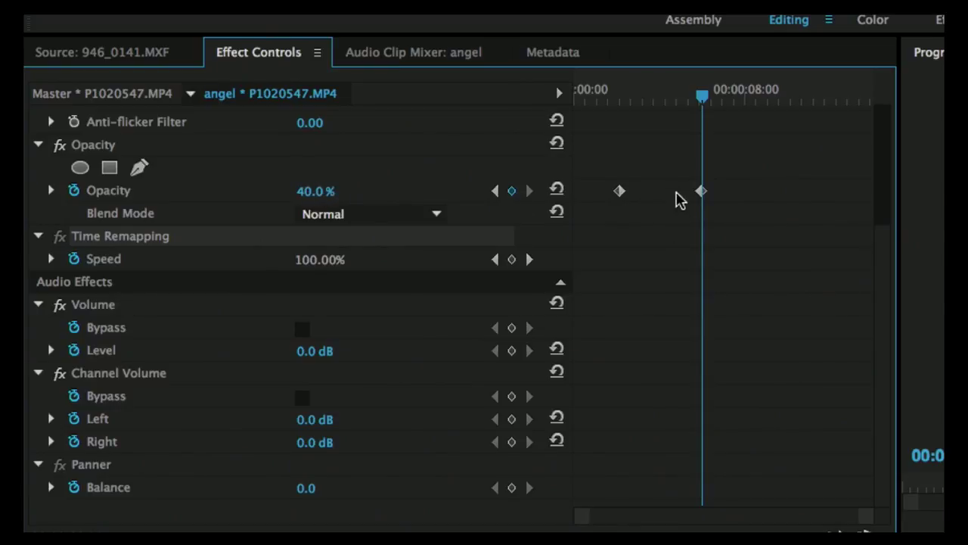
{"action": "left_click_drag", "start_coordinate": [702, 100], "coordinate": [621, 110]}
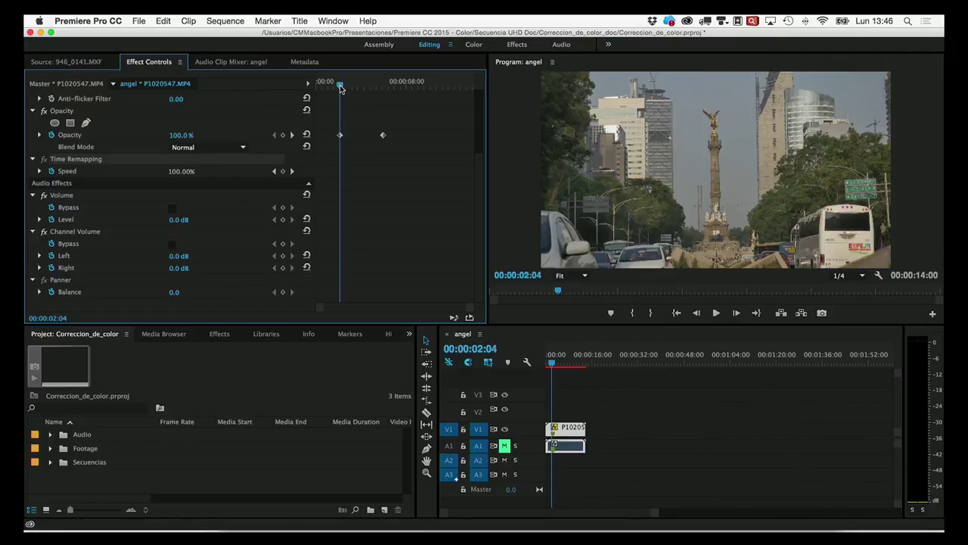
Preview the opacity fade, then bring source clip 946_0141.MXF back into view
{"action": "mouse_move", "coordinate": [340, 89]}
{"action": "left_mouse_down"}
{"action": "mouse_move", "coordinate": [369, 95]}
{"action": "mouse_move", "coordinate": [340, 95]}
{"action": "left_mouse_up"}
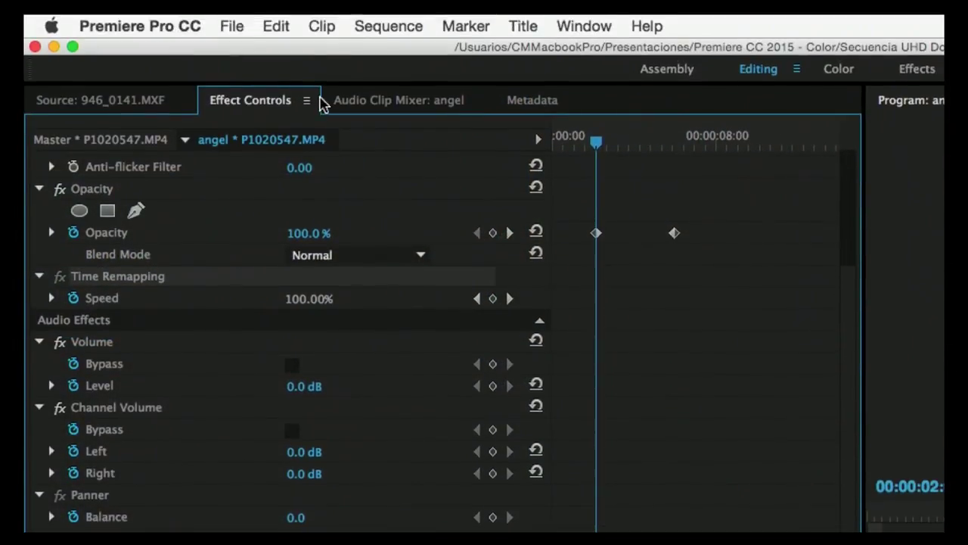
{"action": "key", "text": "shift+2"}
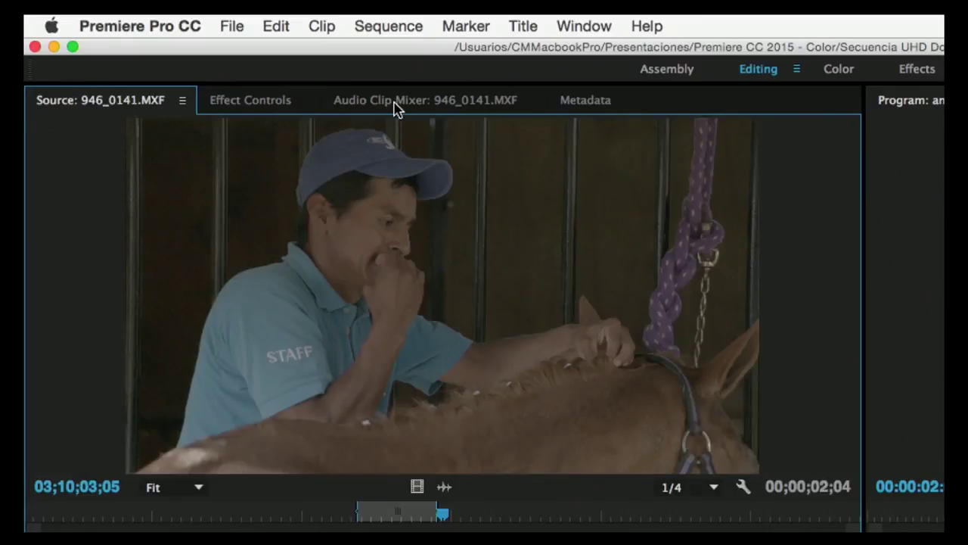
Check 946_0141.MXF's audio levels, then its metadata: 29.97 fps, 03;09;52;00 to 03;10;14;04
{"action": "left_click", "coordinate": [397, 106]}
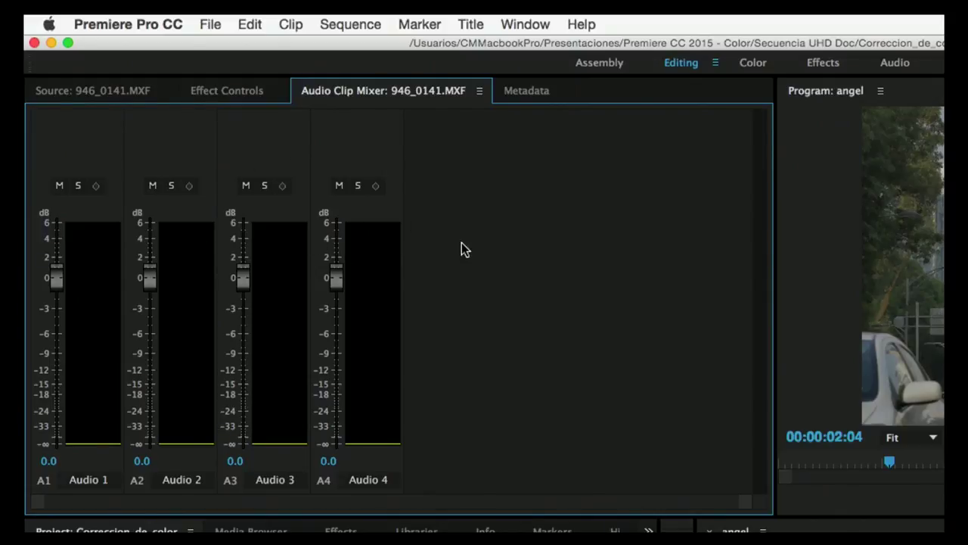
{"action": "left_click", "coordinate": [534, 92]}
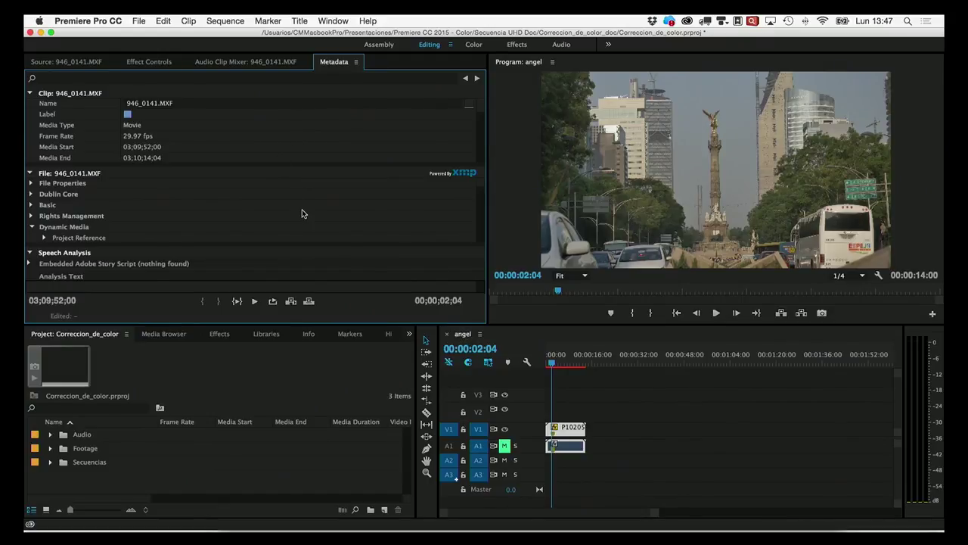
Select timeline clip P1020547.MP4 to show its metadata: 29.97 fps, 00:00:00:00 to 00:00:13:29
{"action": "left_click", "coordinate": [462, 333]}
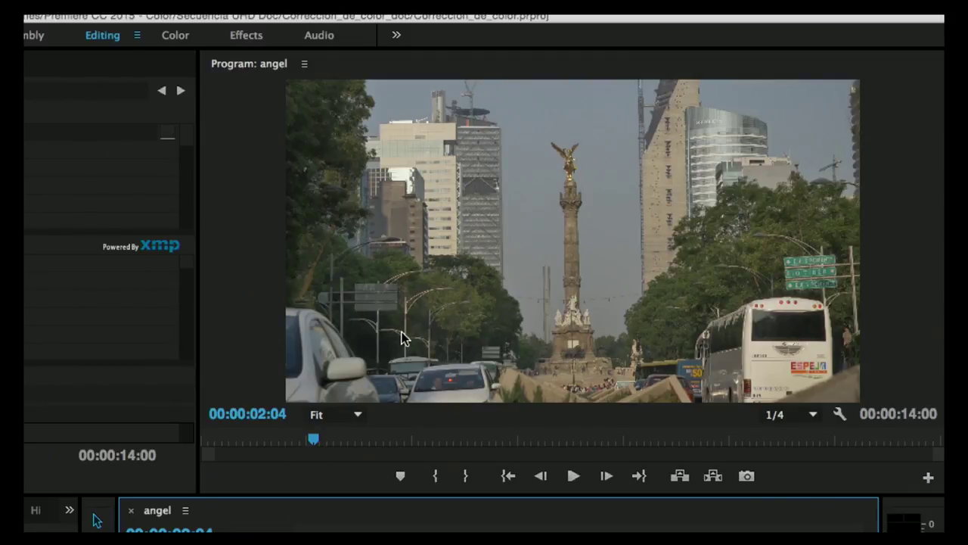
{"action": "left_click", "coordinate": [358, 416]}
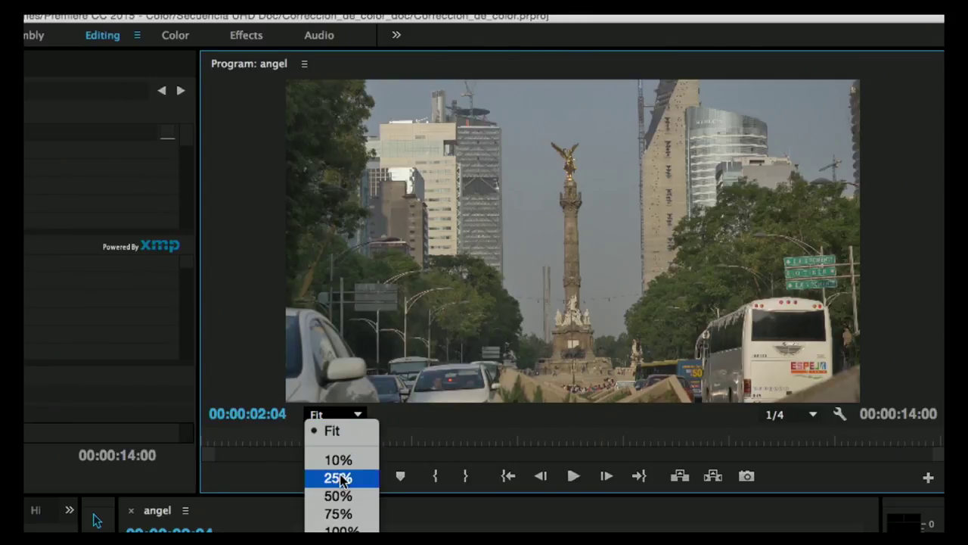
{"action": "left_click", "coordinate": [455, 419]}
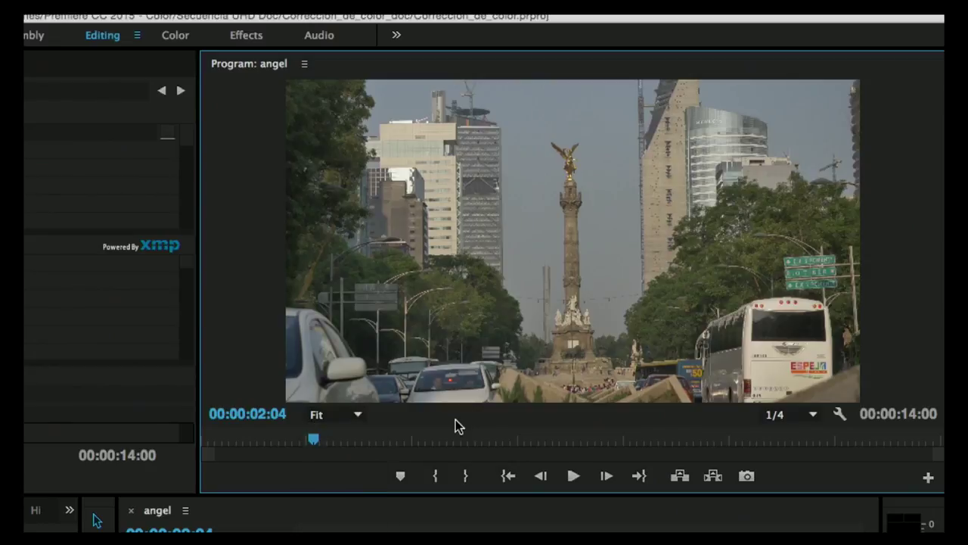
{"action": "left_click", "coordinate": [814, 416]}
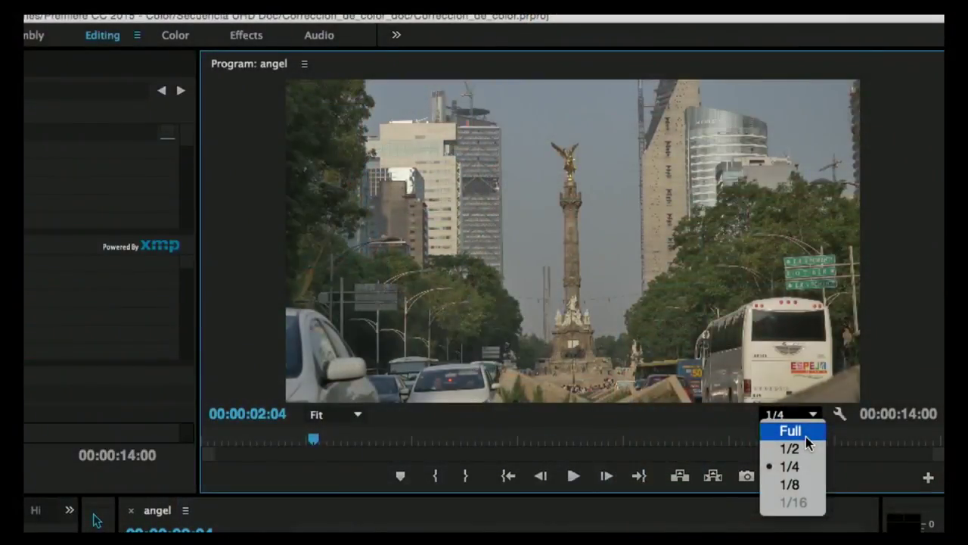
{"action": "left_click", "coordinate": [912, 349]}
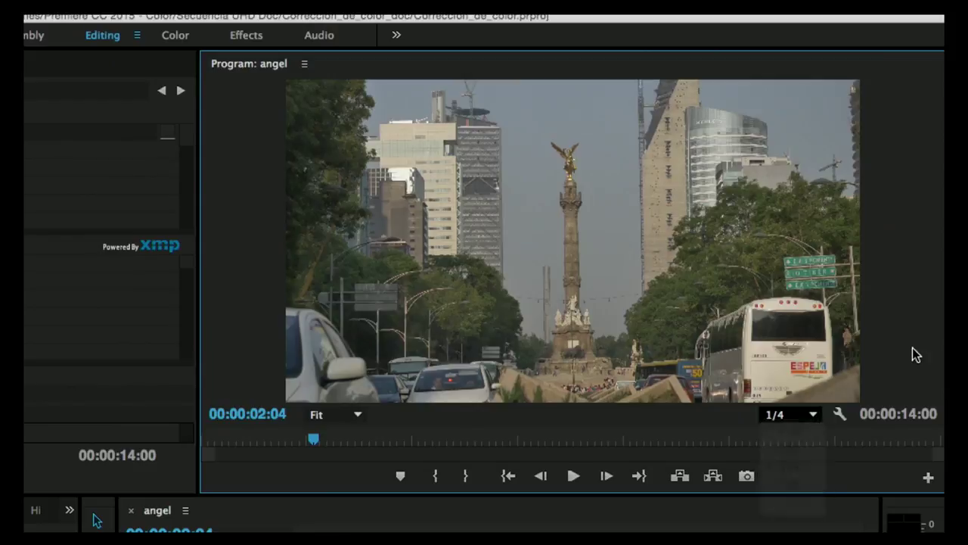
{"action": "left_click", "coordinate": [841, 413]}
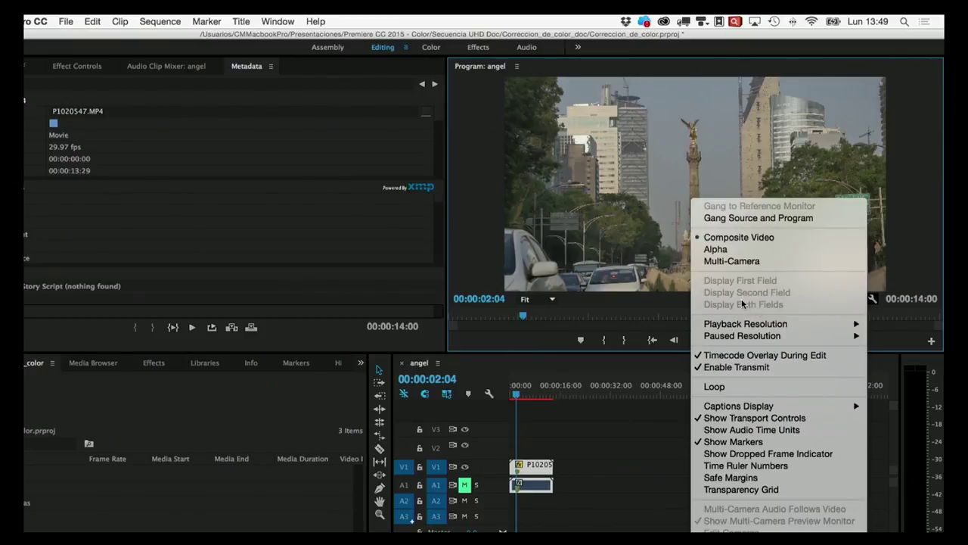
{"action": "mouse_move", "coordinate": [745, 328]}
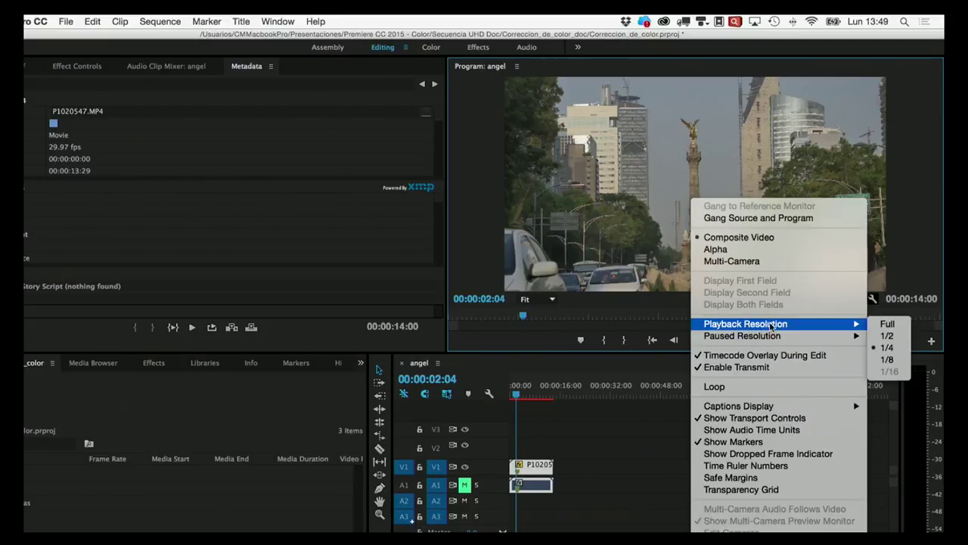
{"action": "mouse_move", "coordinate": [771, 338]}
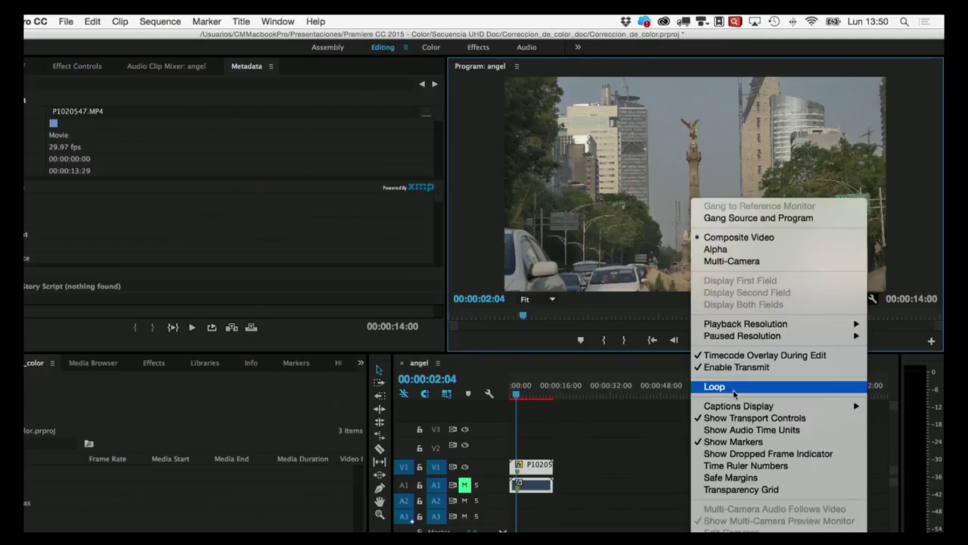
{"action": "mouse_move", "coordinate": [730, 408]}
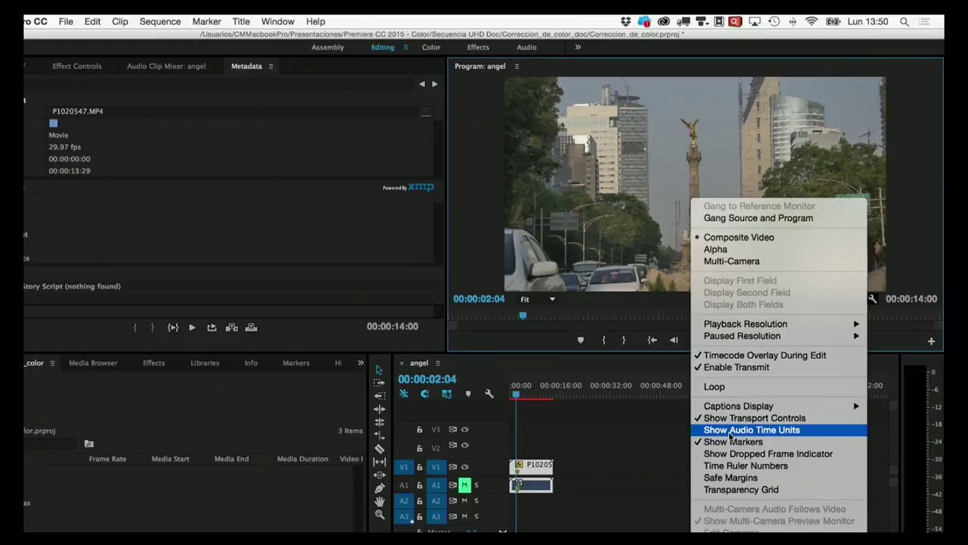
{"action": "left_click", "coordinate": [652, 426]}
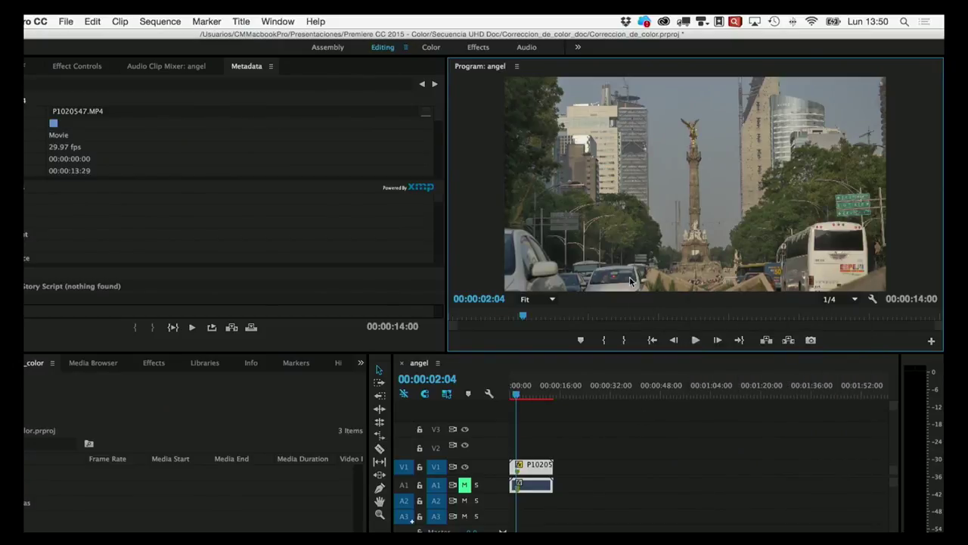
Save the project, briefly expand the Audio bin, and expand the Footage bin
{"action": "key", "text": "ctrl+s"}
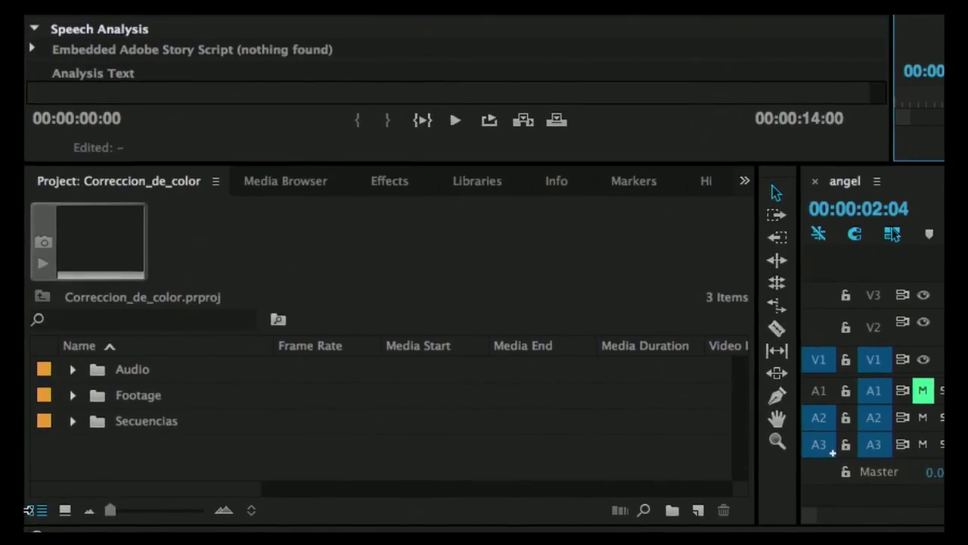
{"action": "left_click", "coordinate": [160, 186]}
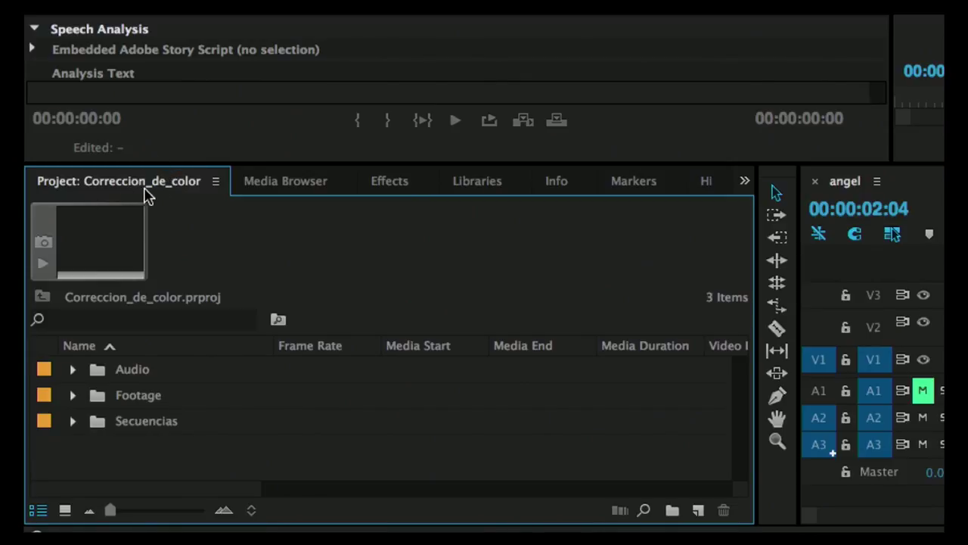
{"action": "left_click", "coordinate": [73, 370]}
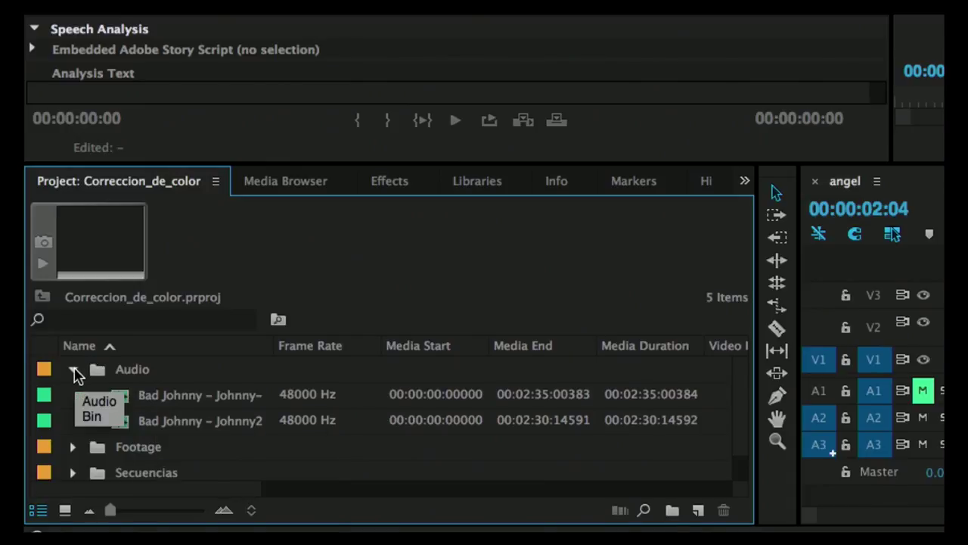
{"action": "left_click", "coordinate": [74, 370]}
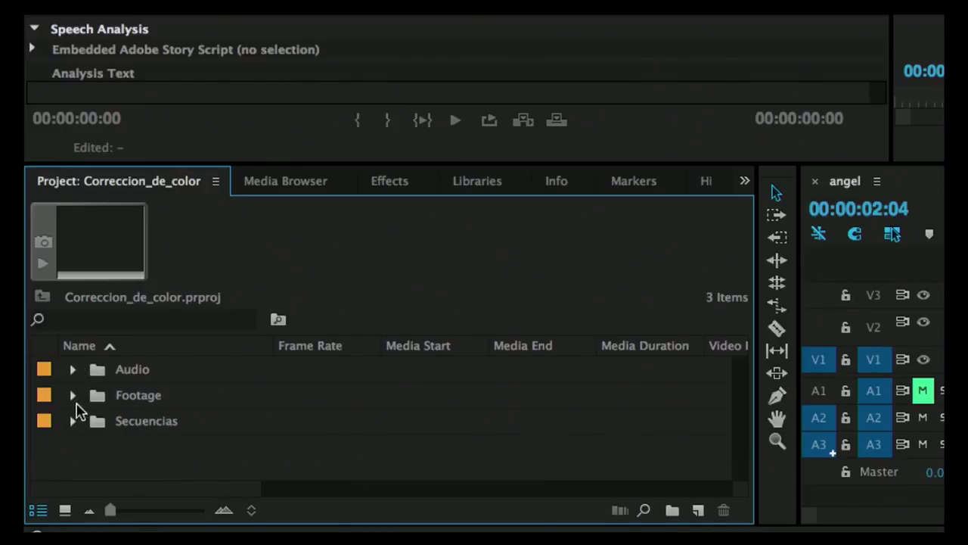
{"action": "left_click", "coordinate": [73, 396]}
{"action": "scroll", "coordinate": [156, 401], "scroll_direction": "down", "scroll_amount": 2}
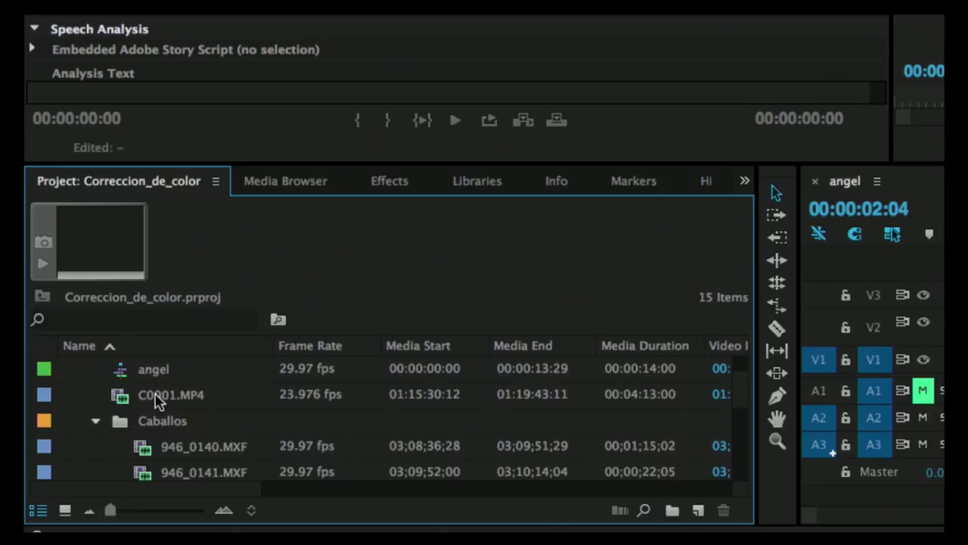
{"action": "scroll", "coordinate": [156, 401], "scroll_direction": "up", "scroll_amount": 2}
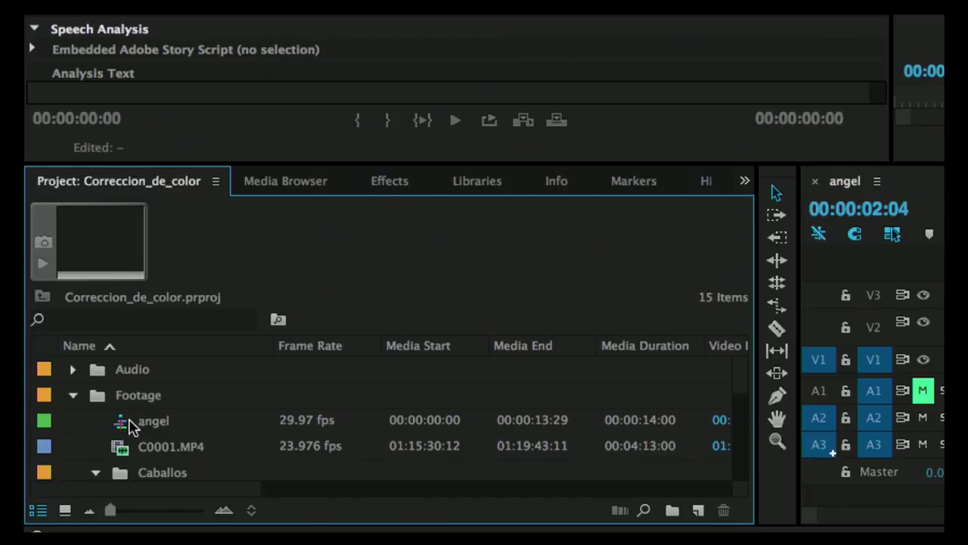
Preview the angel sequence and C0001.MP4, collapse Caballos, and expand the FS7 bin
{"action": "left_click", "coordinate": [124, 426]}
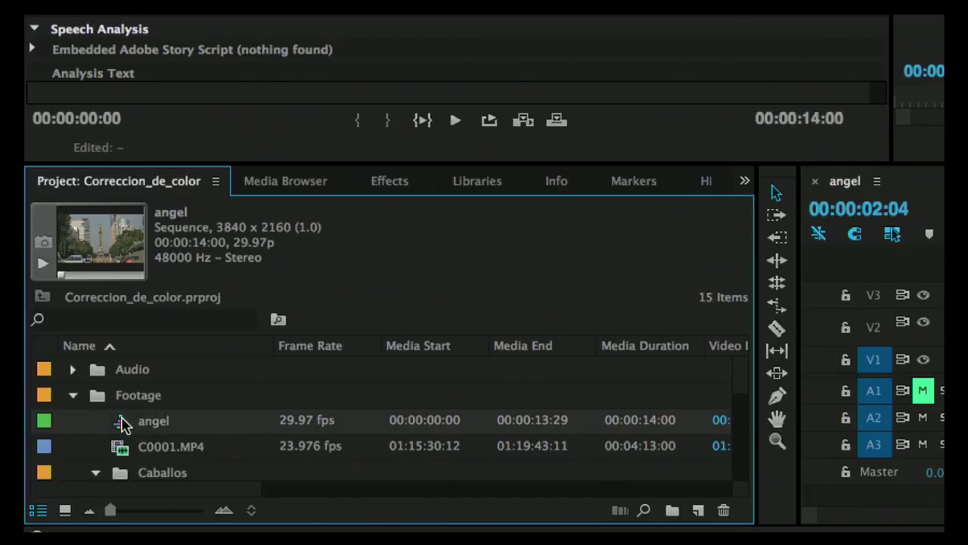
{"action": "left_click", "coordinate": [122, 448]}
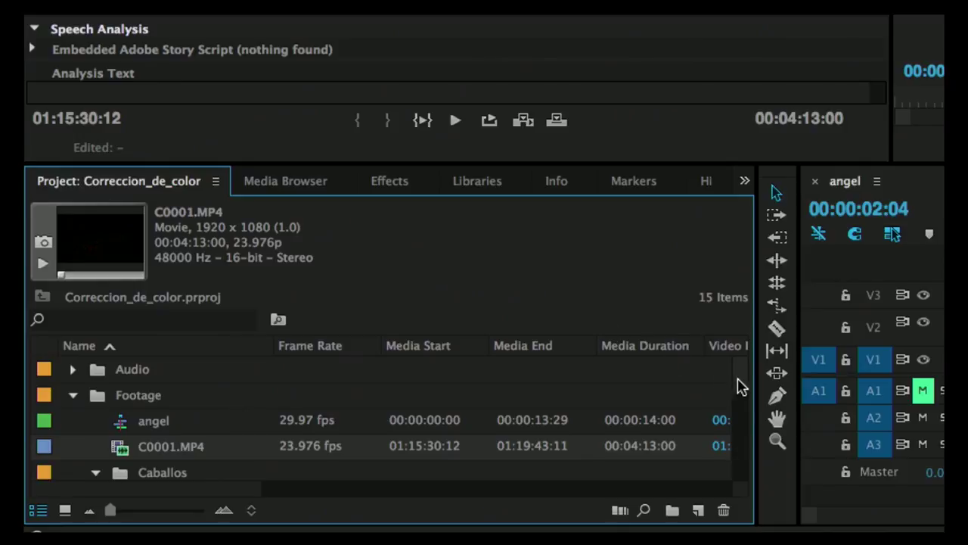
{"action": "scroll", "coordinate": [746, 391], "scroll_direction": "down", "scroll_amount": 1}
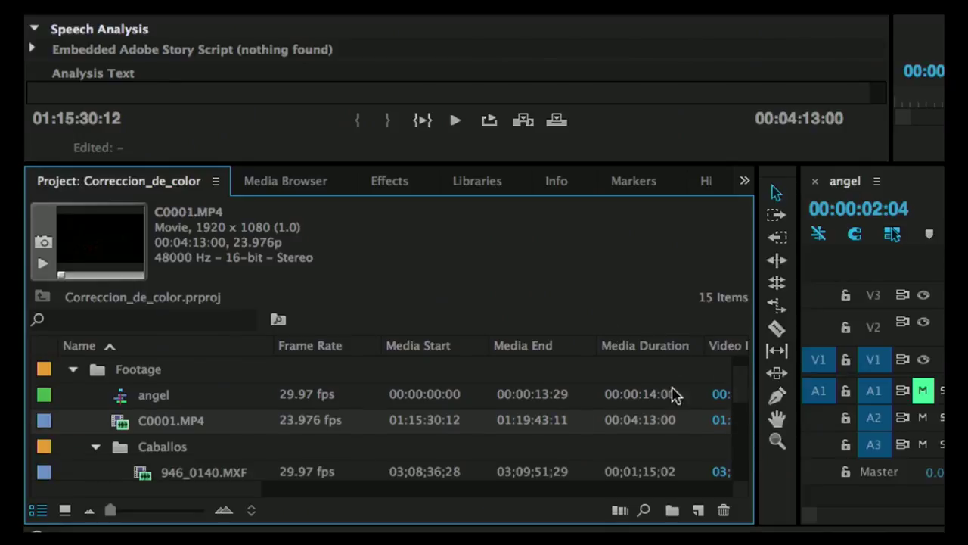
{"action": "left_click", "coordinate": [97, 446]}
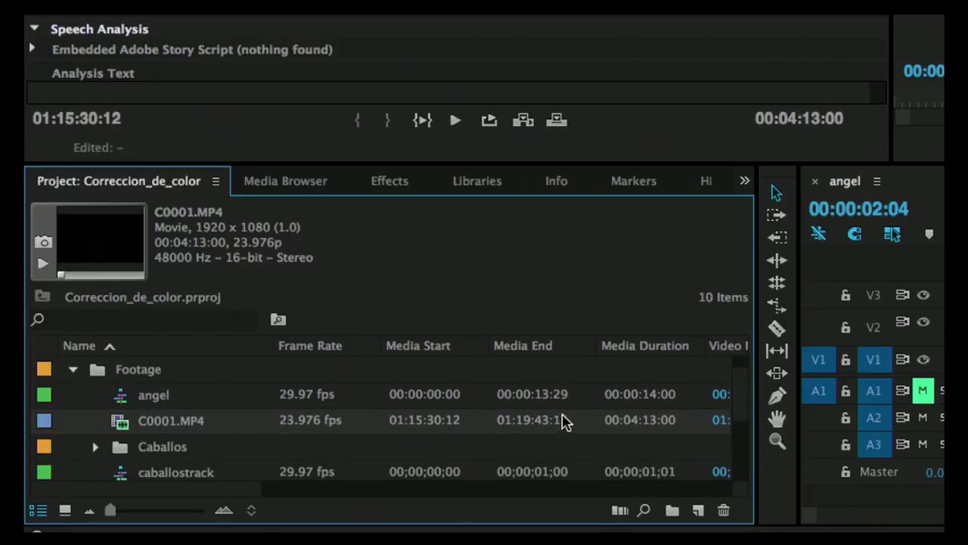
{"action": "scroll", "coordinate": [740, 401], "scroll_direction": "down", "scroll_amount": 1}
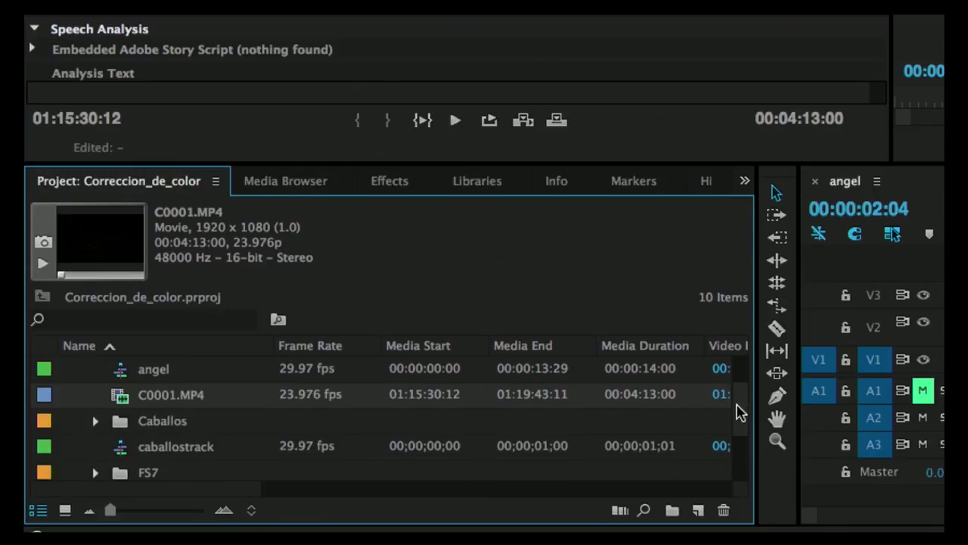
{"action": "scroll", "coordinate": [739, 413], "scroll_direction": "down", "scroll_amount": 1}
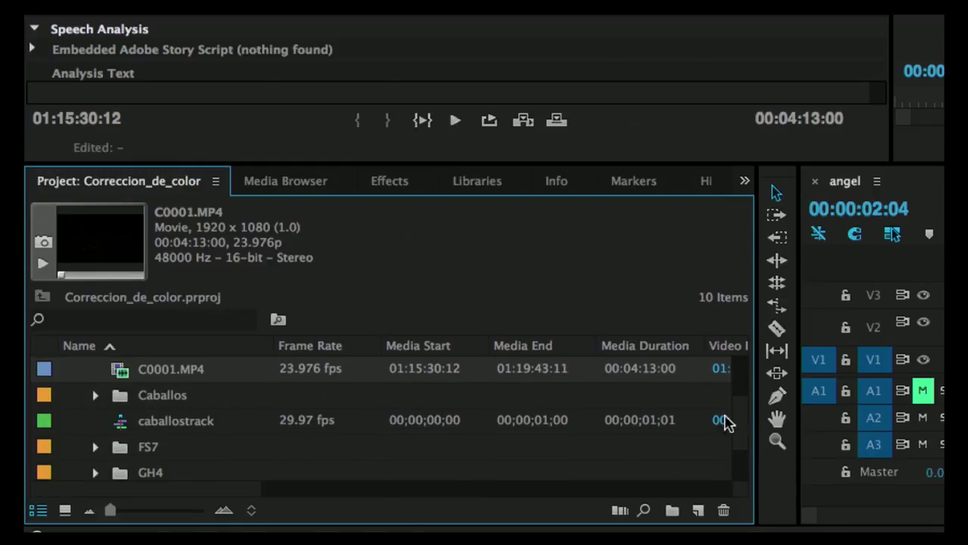
{"action": "left_click", "coordinate": [95, 440]}
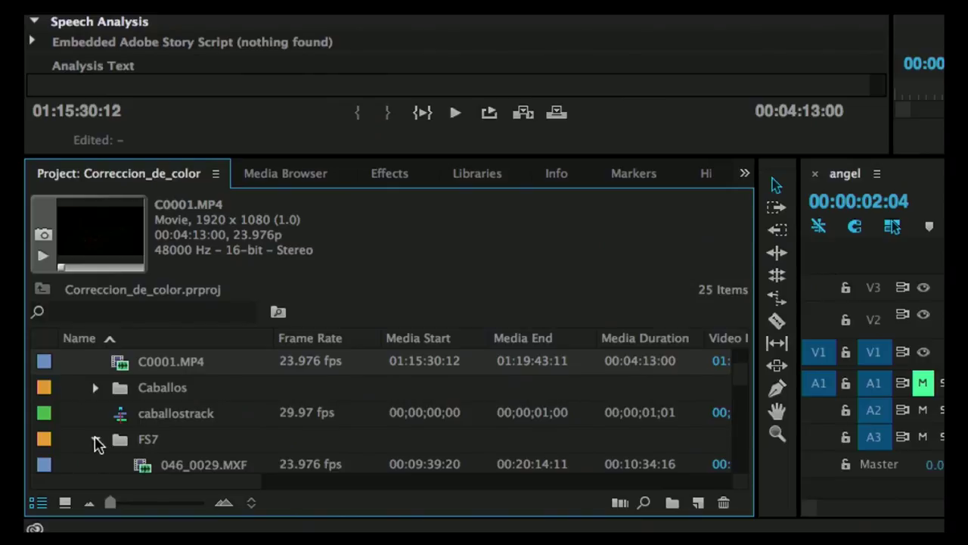
{"action": "scroll", "coordinate": [100, 438], "scroll_direction": "up", "scroll_amount": 1}
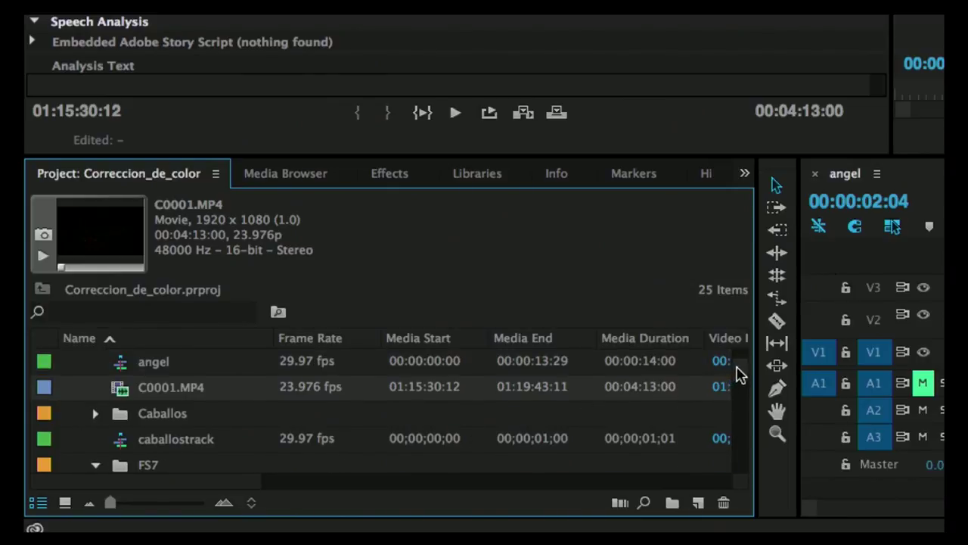
Select 046_0056.MXF and scrub its thumbnail, showing 3840 x 2160 at 23.976 fps
{"action": "left_click_drag", "start_coordinate": [740, 378], "coordinate": [748, 461]}
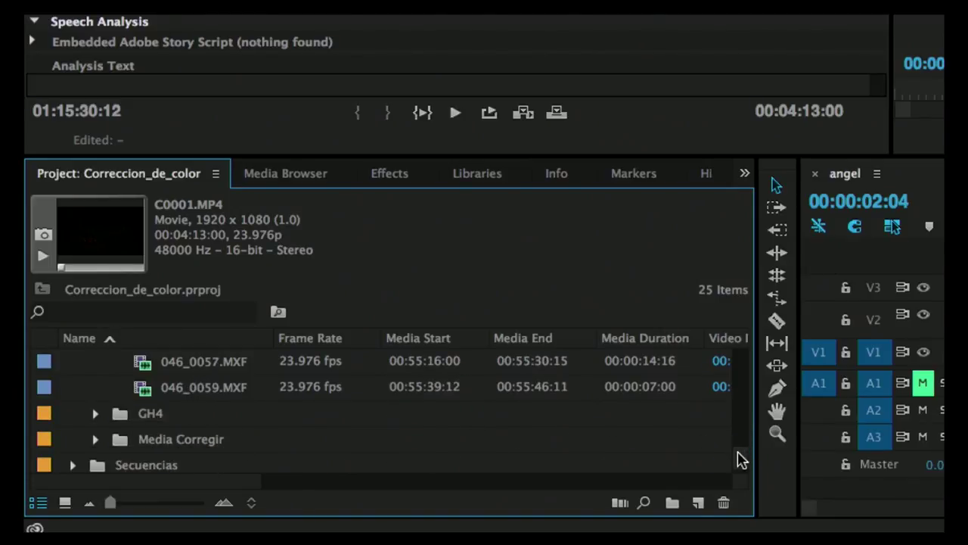
{"action": "scroll", "coordinate": [726, 454], "scroll_direction": "up", "scroll_amount": 1}
{"action": "left_click", "coordinate": [216, 364]}
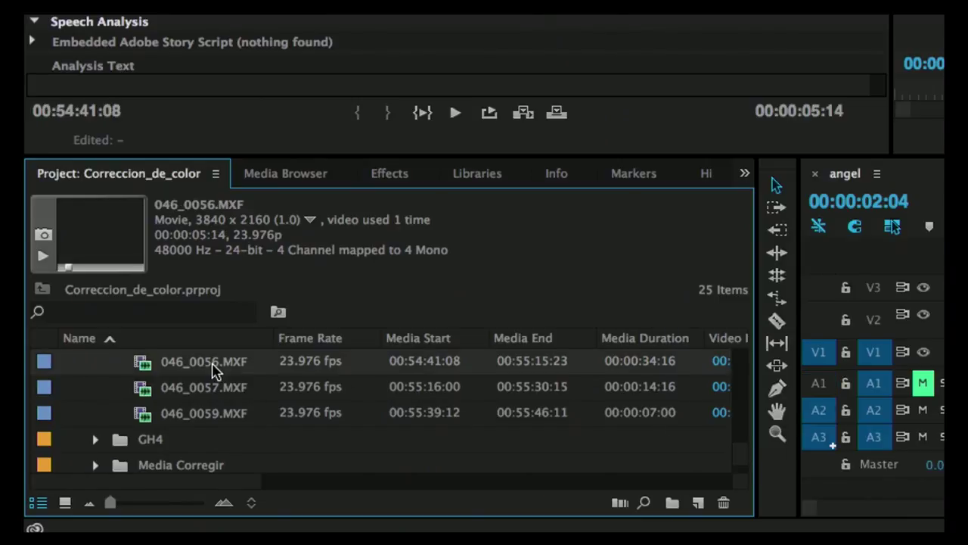
{"action": "scroll", "coordinate": [181, 368], "scroll_direction": "up", "scroll_amount": 1}
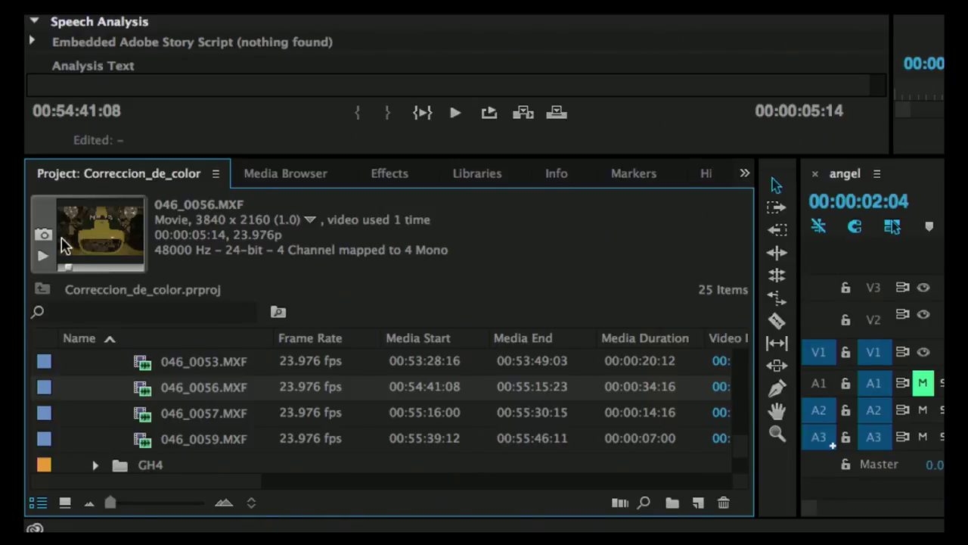
{"action": "left_click_drag", "start_coordinate": [70, 272], "coordinate": [110, 272]}
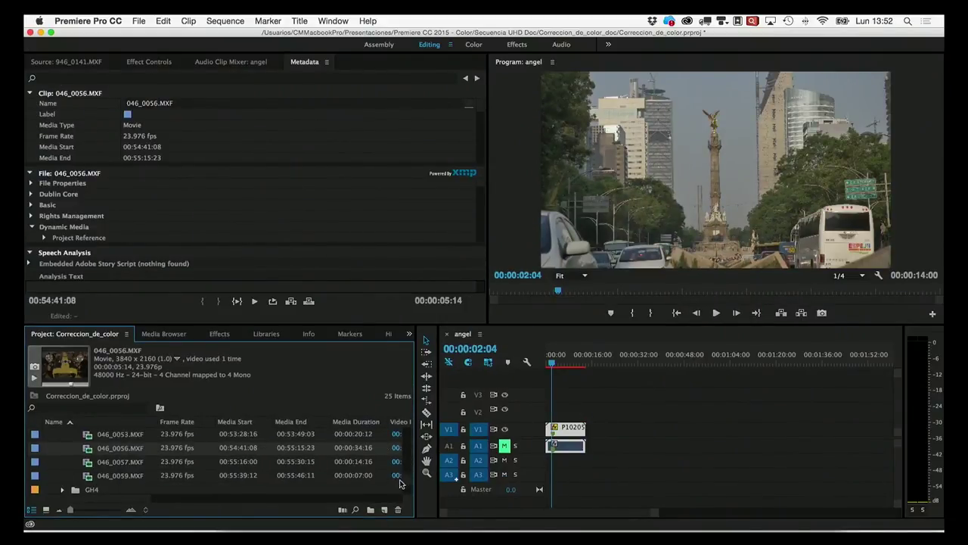
{"action": "scroll", "coordinate": [173, 469], "scroll_direction": "up", "scroll_amount": 5}
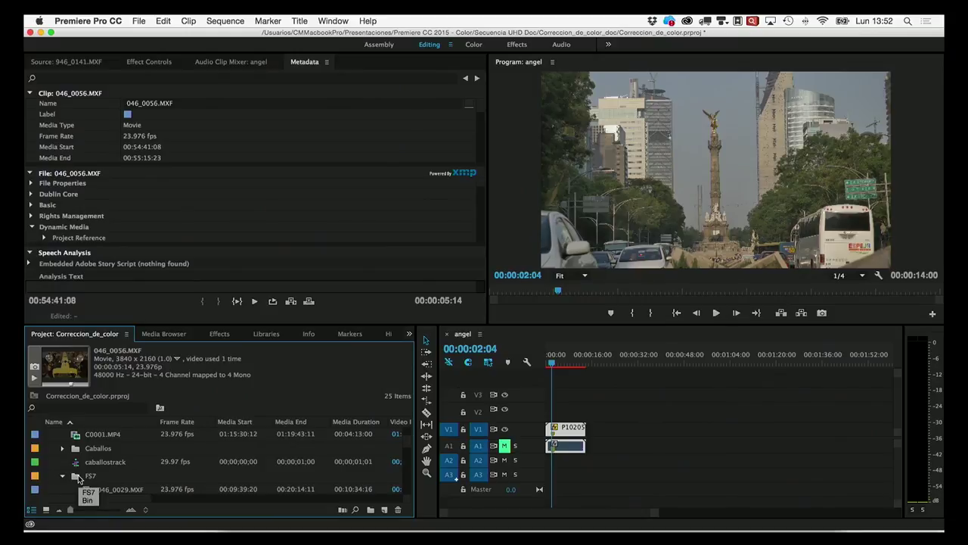
{"action": "double_click", "coordinate": [78, 475]}
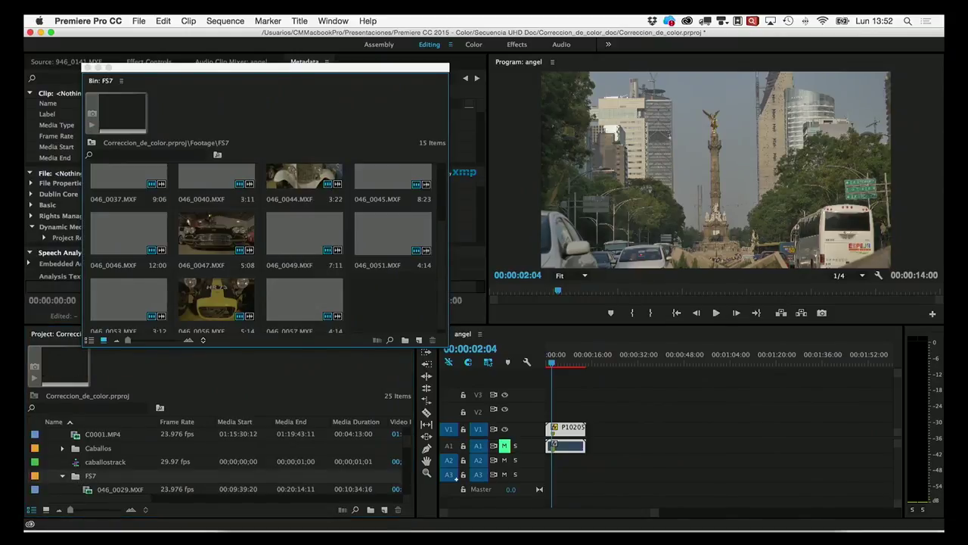
{"action": "left_click_drag", "start_coordinate": [254, 65], "coordinate": [290, 102]}
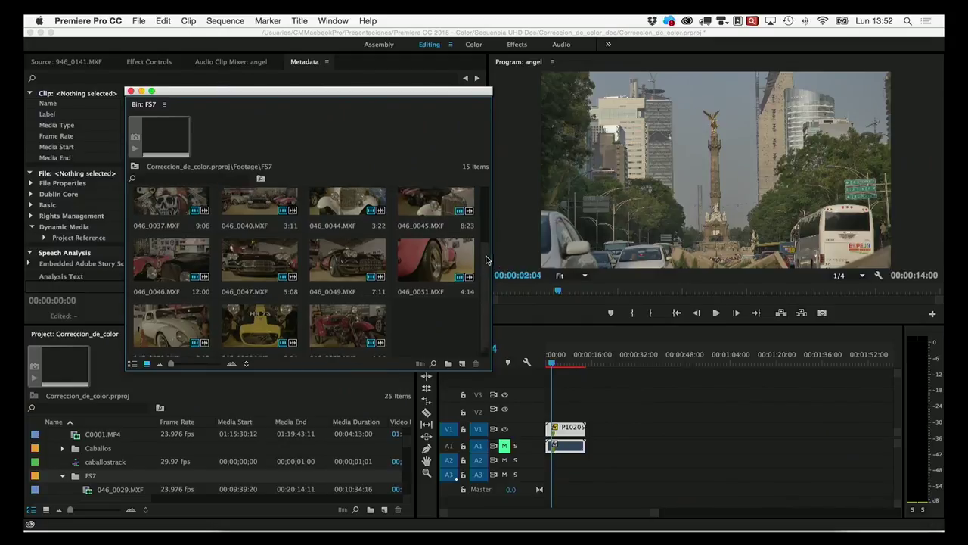
{"action": "left_click_drag", "start_coordinate": [486, 265], "coordinate": [482, 206]}
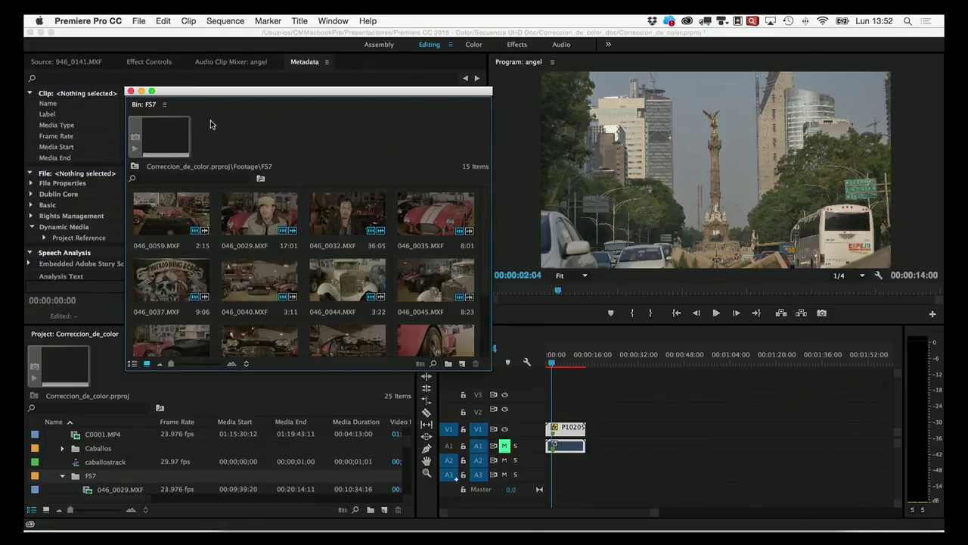
{"action": "left_click", "coordinate": [130, 91]}
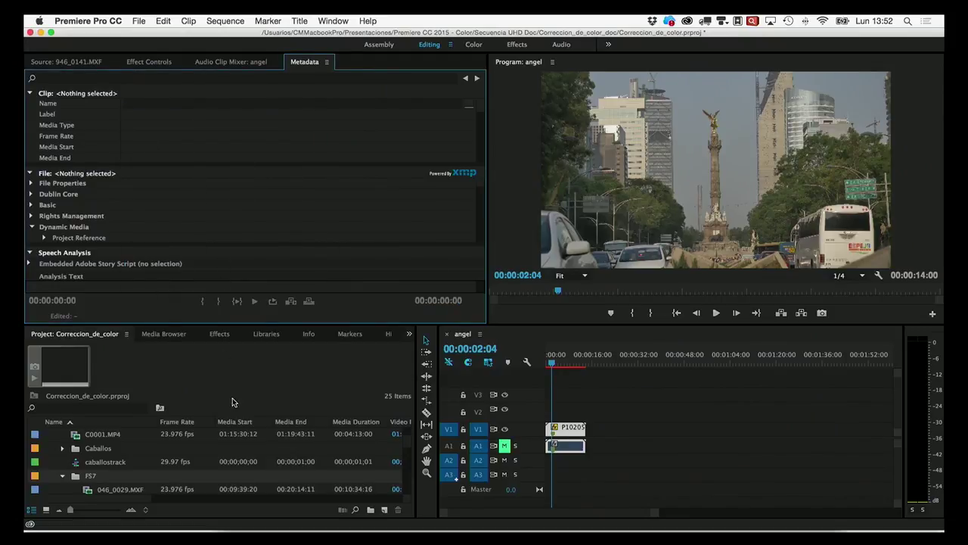
Open the FS7 bin in its own panel, make the lower panels taller, and switch to List View
{"action": "double_click", "coordinate": [79, 476]}
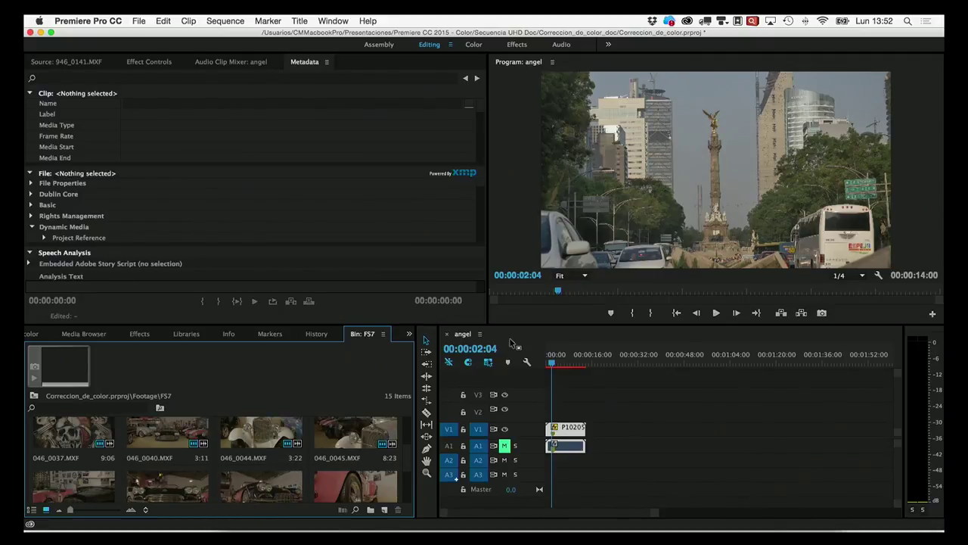
{"action": "left_click_drag", "start_coordinate": [491, 323], "coordinate": [488, 259]}
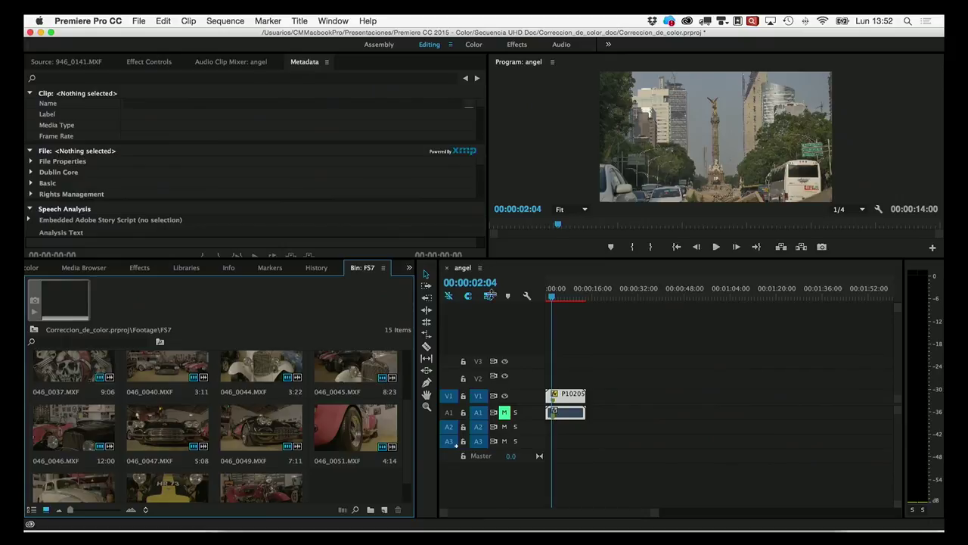
{"action": "left_click_drag", "start_coordinate": [499, 260], "coordinate": [504, 250]}
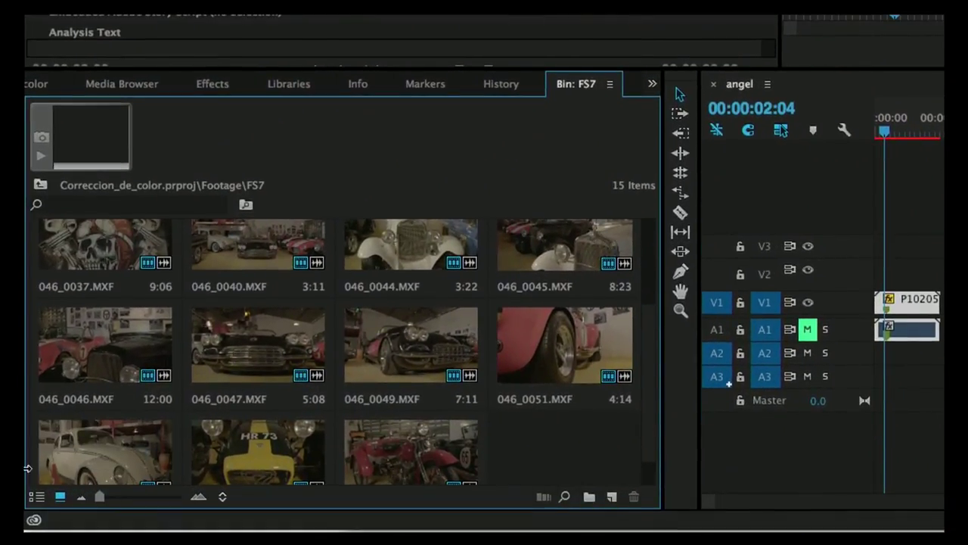
{"action": "left_click", "coordinate": [36, 496]}
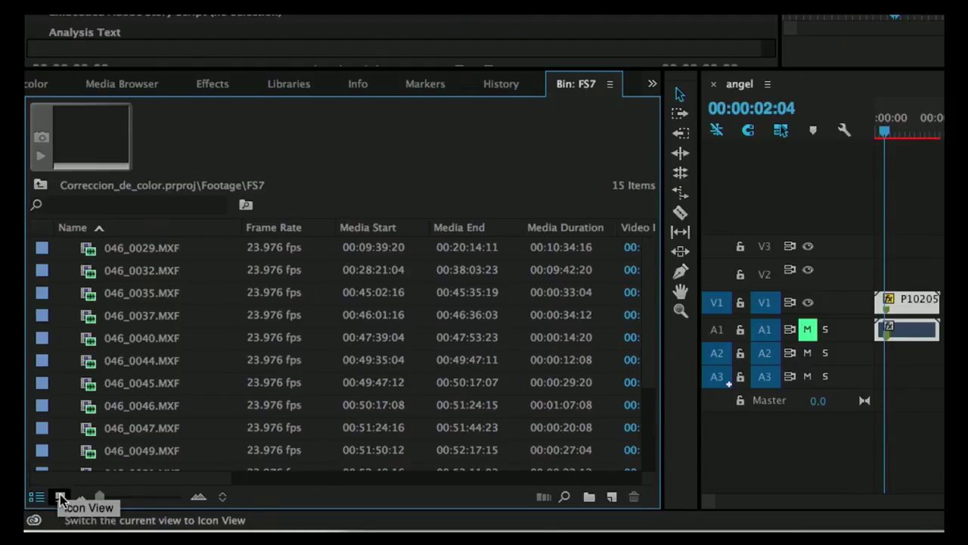
Show FS7 as enlarged icon thumbnails and mark an in/out range on clip 046_0029
{"action": "left_click", "coordinate": [61, 498]}
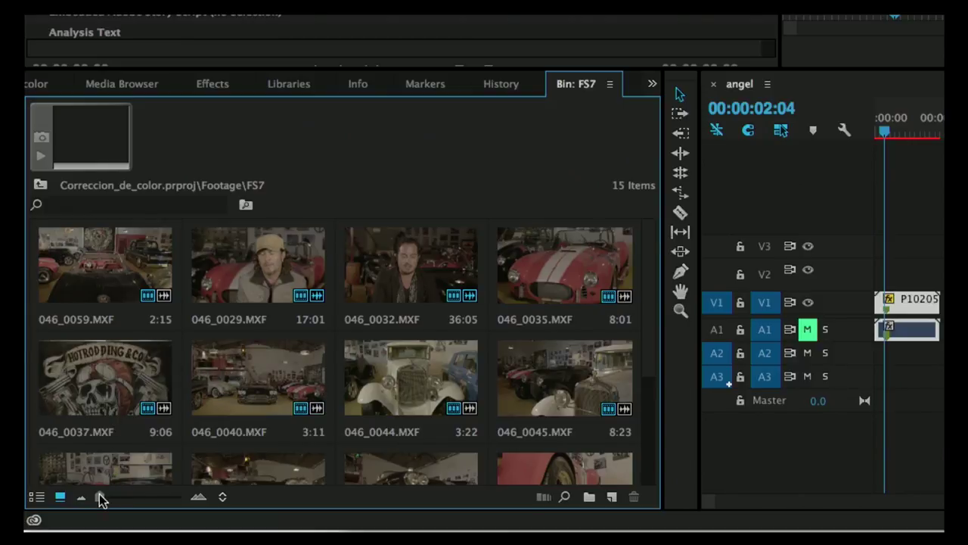
{"action": "left_click_drag", "start_coordinate": [101, 499], "coordinate": [133, 500]}
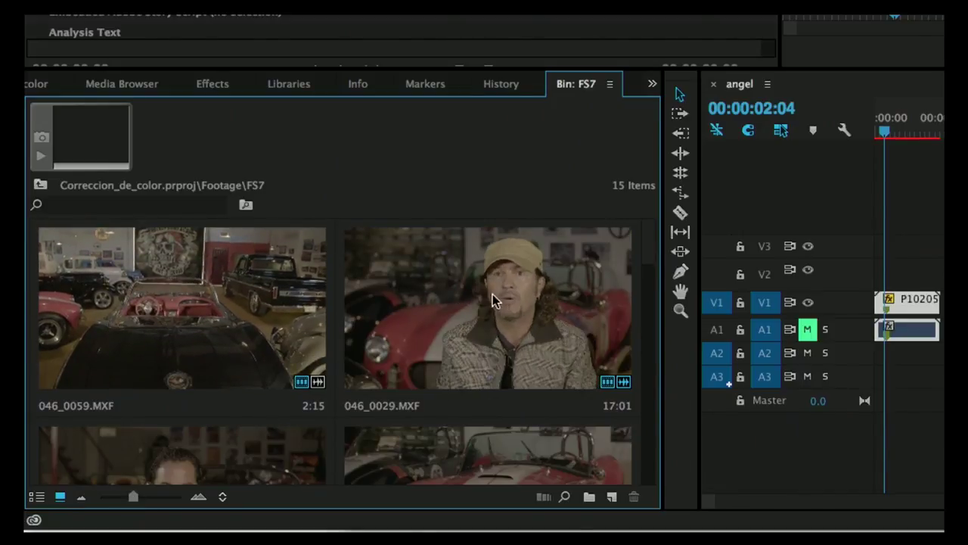
{"action": "left_click", "coordinate": [438, 307]}
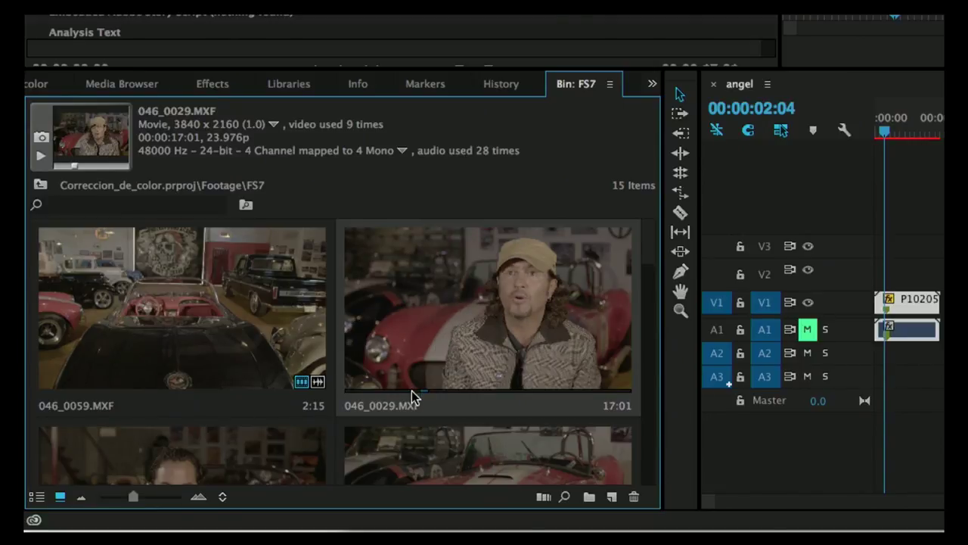
{"action": "left_click_drag", "start_coordinate": [412, 391], "coordinate": [427, 392]}
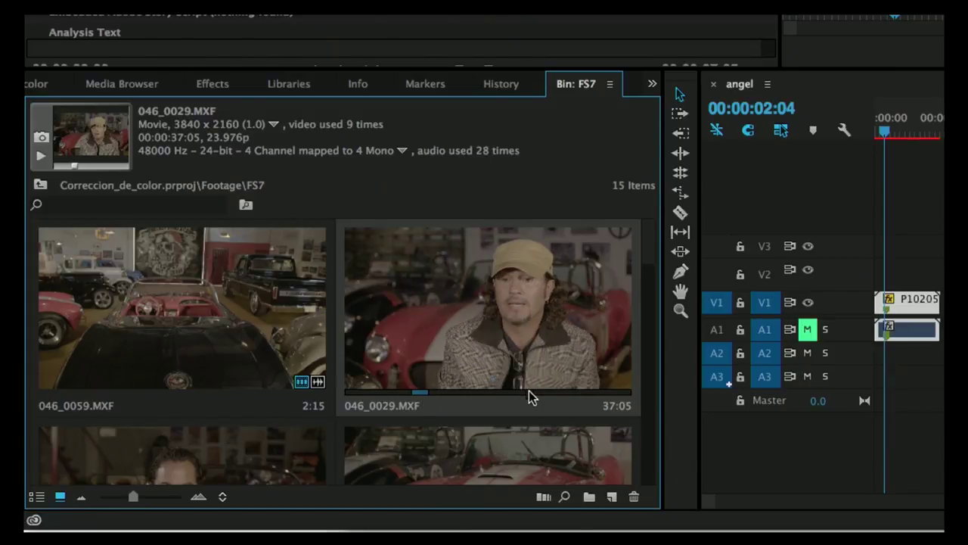
{"action": "key", "text": "o"}
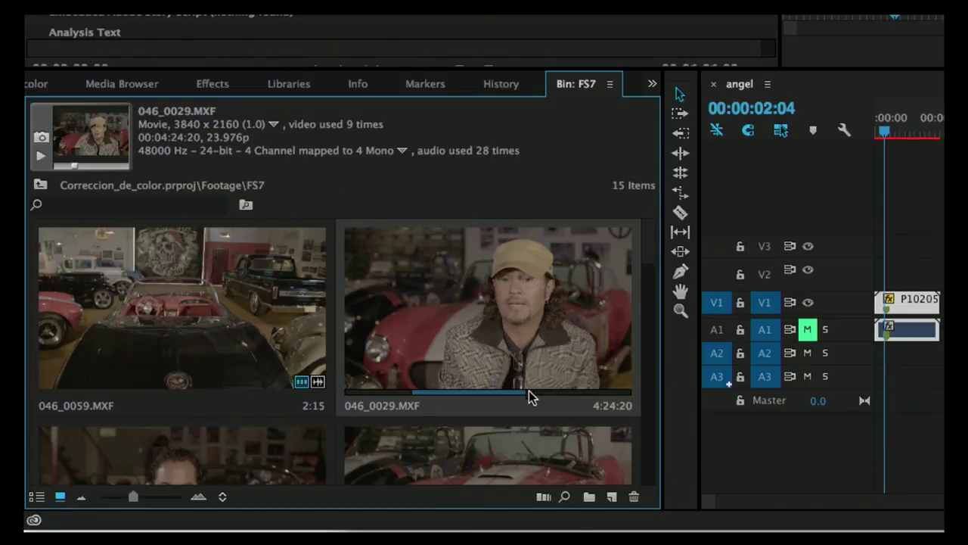
{"action": "key", "text": "i"}
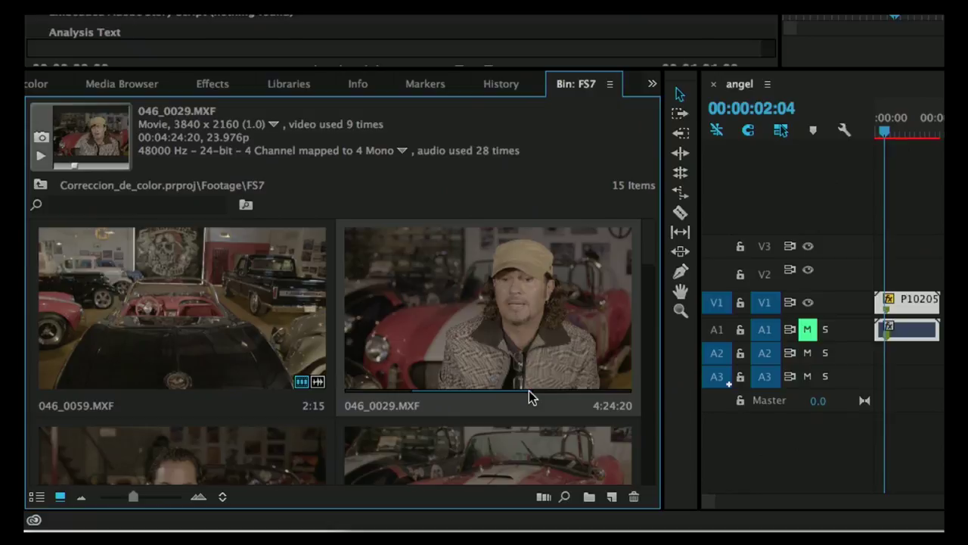
Shrink the FS7 thumbnails back to four per row
{"action": "left_click_drag", "start_coordinate": [135, 498], "coordinate": [99, 497]}
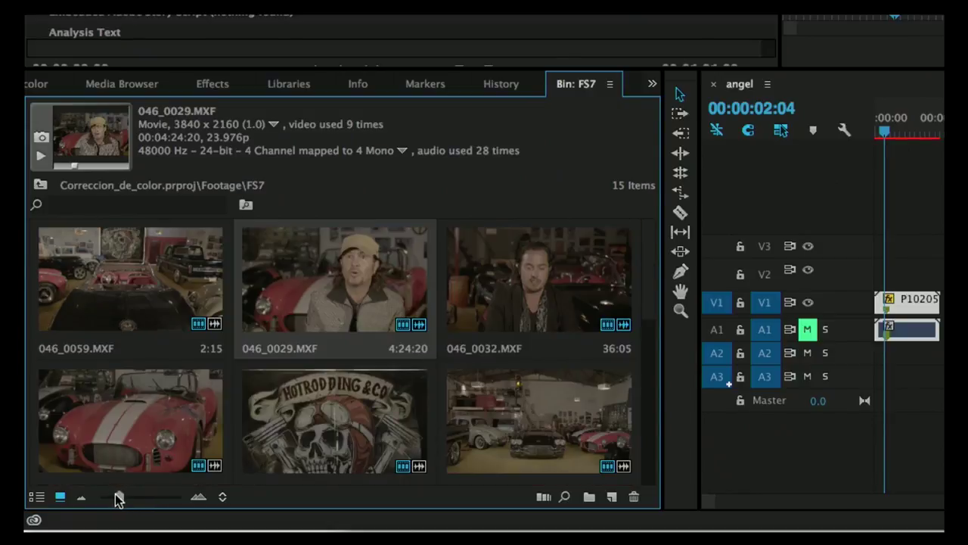
{"action": "scroll", "coordinate": [363, 290], "scroll_direction": "down", "scroll_amount": 2}
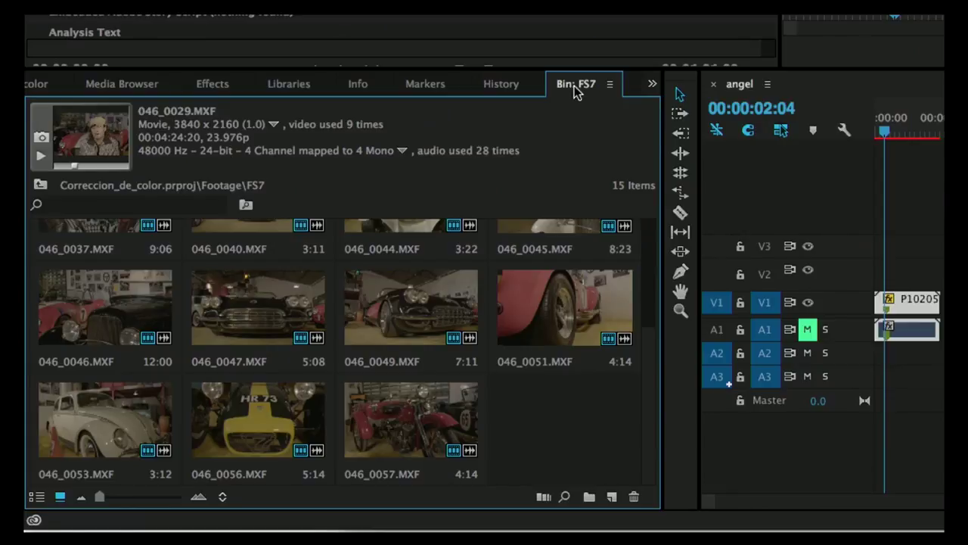
{"action": "left_click", "coordinate": [610, 84]}
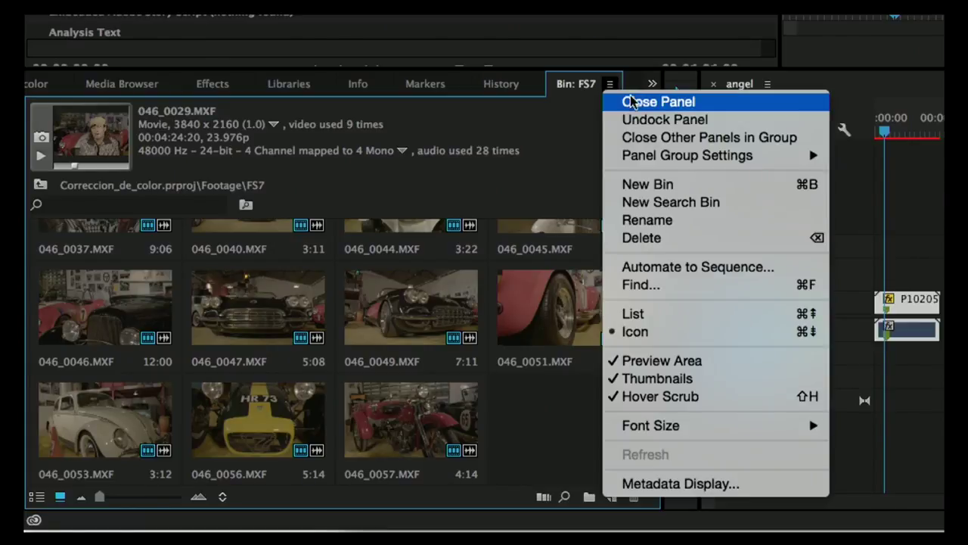
Close the FS7 bin, collapse the FS7 and Footage folders, and show C0001.MP4 and C0001M01.XML in Media Browser
{"action": "left_click", "coordinate": [634, 102]}
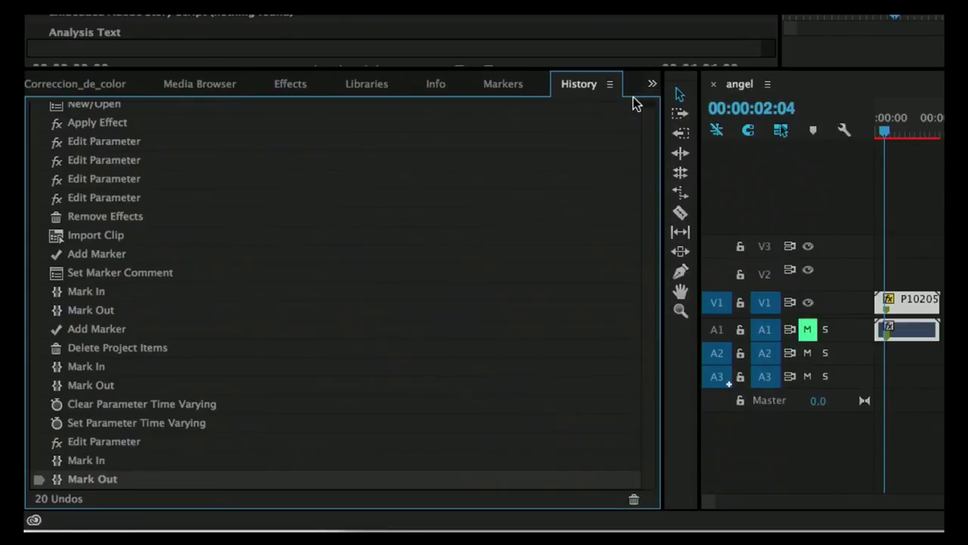
{"action": "left_click", "coordinate": [111, 88]}
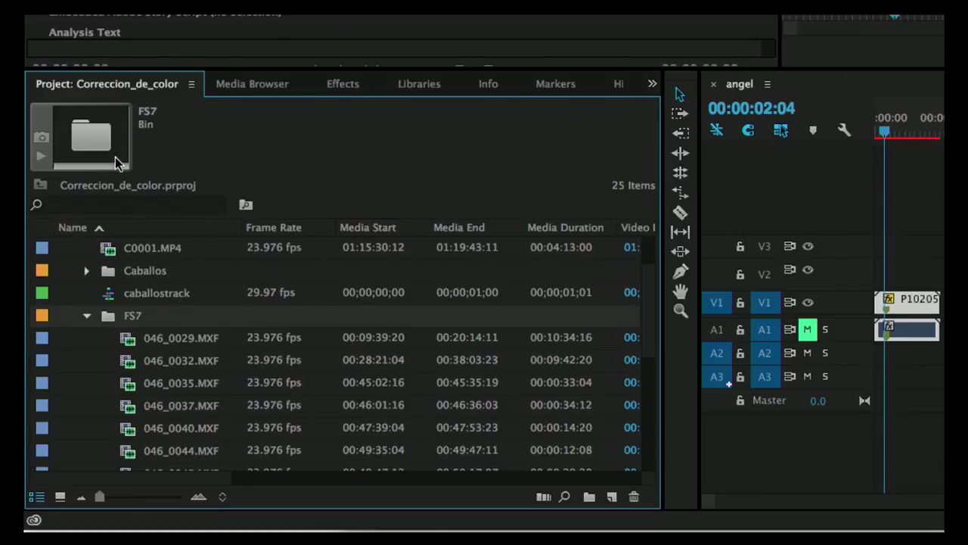
{"action": "left_click", "coordinate": [89, 316]}
{"action": "left_click", "coordinate": [68, 271]}
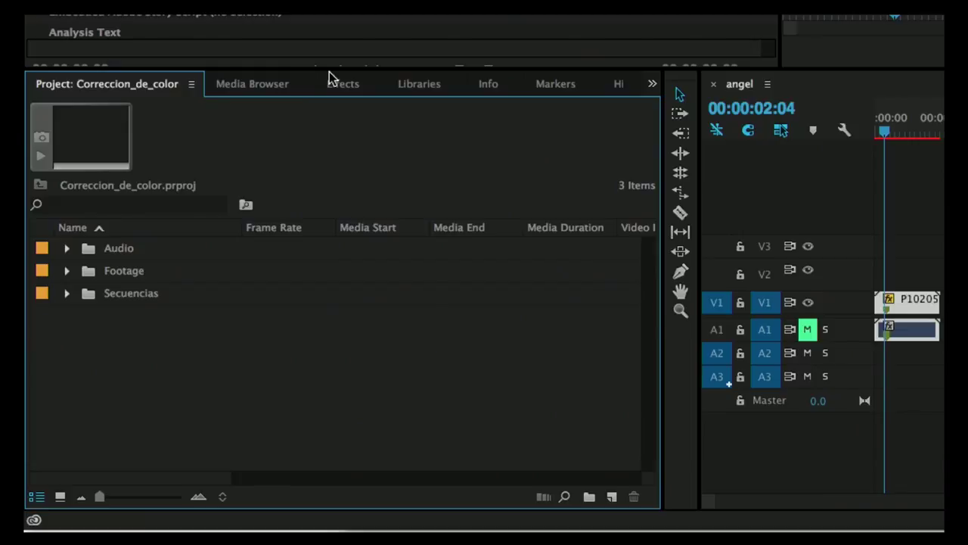
{"action": "left_click", "coordinate": [277, 85]}
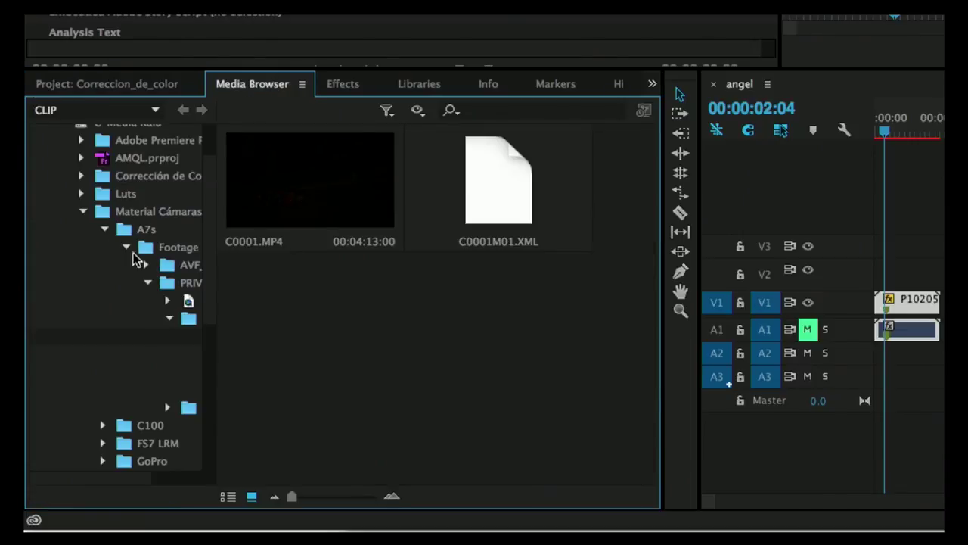
{"action": "scroll", "coordinate": [203, 227], "scroll_direction": "up", "scroll_amount": 3}
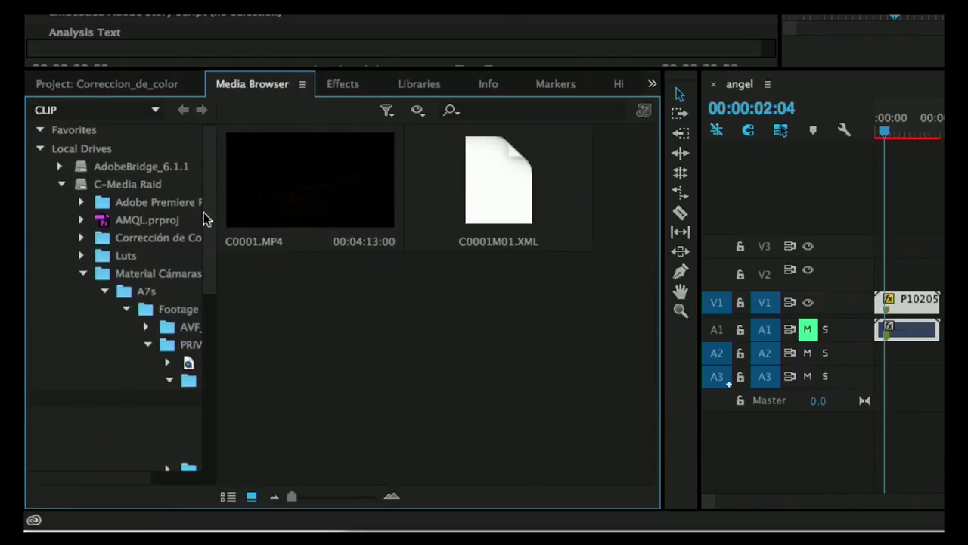
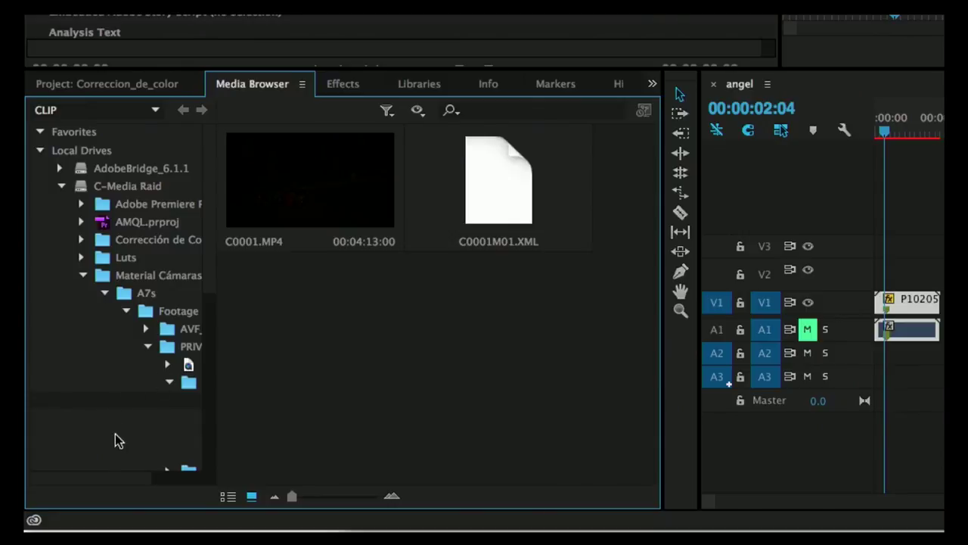
Import C0001.MP4 from the M4ROOT folder via Media Browser and confirm it in the project bin
{"action": "left_click_drag", "start_coordinate": [112, 477], "coordinate": [138, 477]}
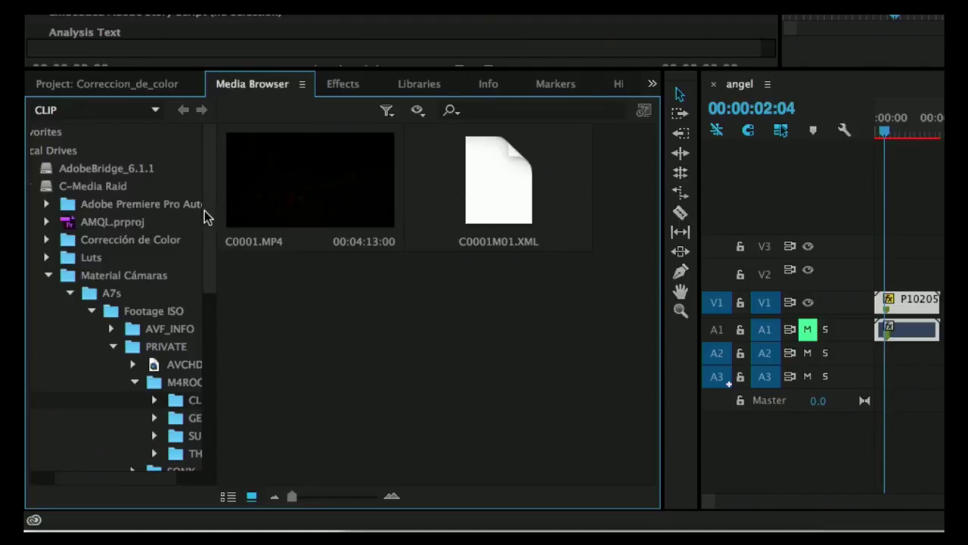
{"action": "scroll", "coordinate": [204, 218], "scroll_direction": "down", "scroll_amount": 2}
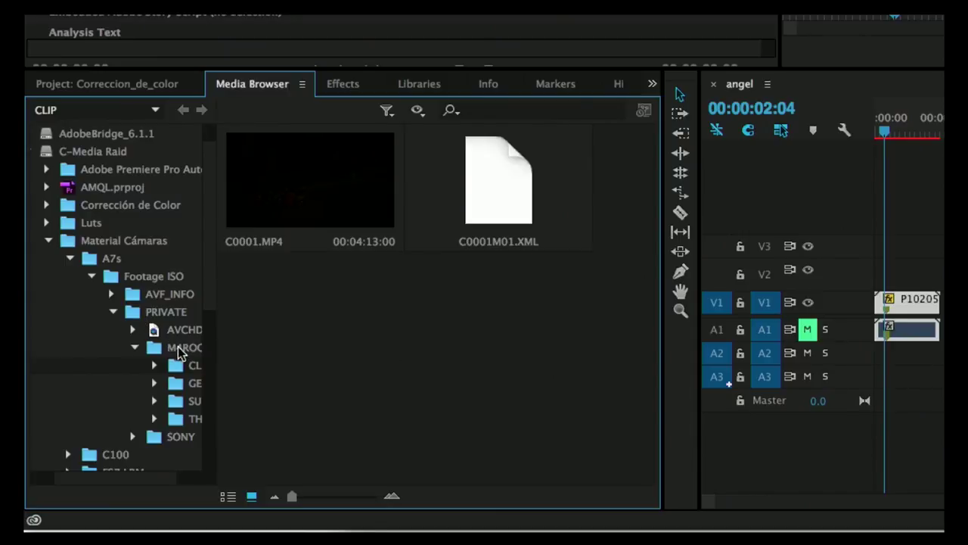
{"action": "left_click", "coordinate": [295, 195]}
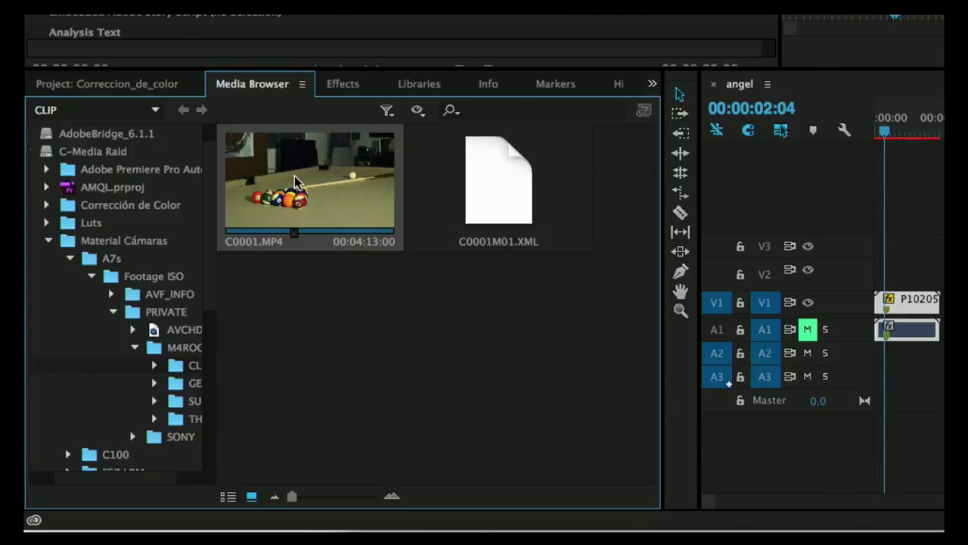
{"action": "right_click", "coordinate": [295, 182]}
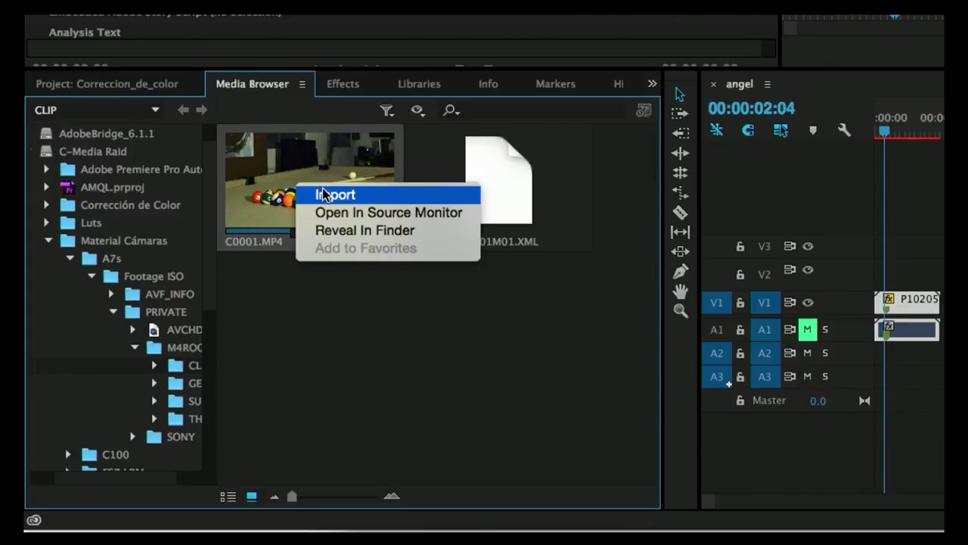
{"action": "left_click", "coordinate": [324, 195]}
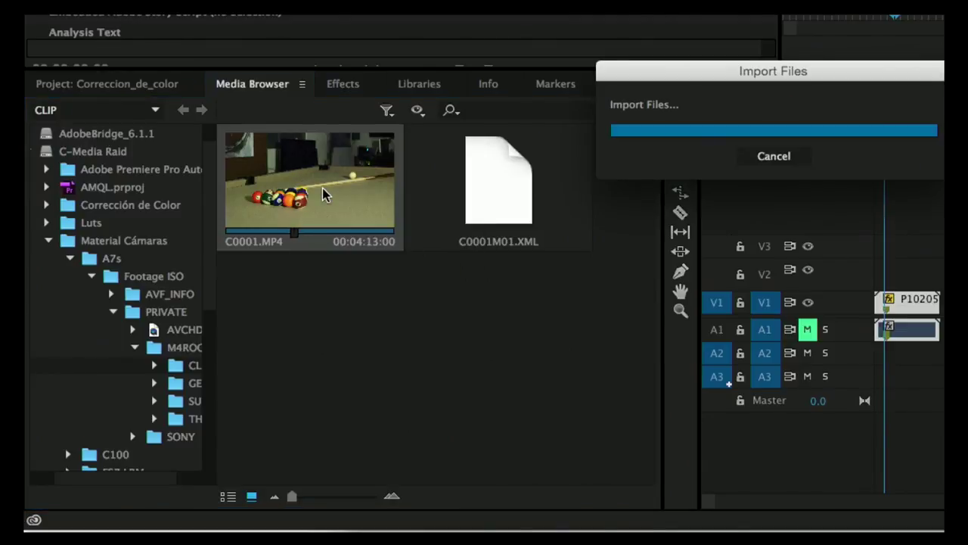
{"action": "left_click", "coordinate": [189, 91]}
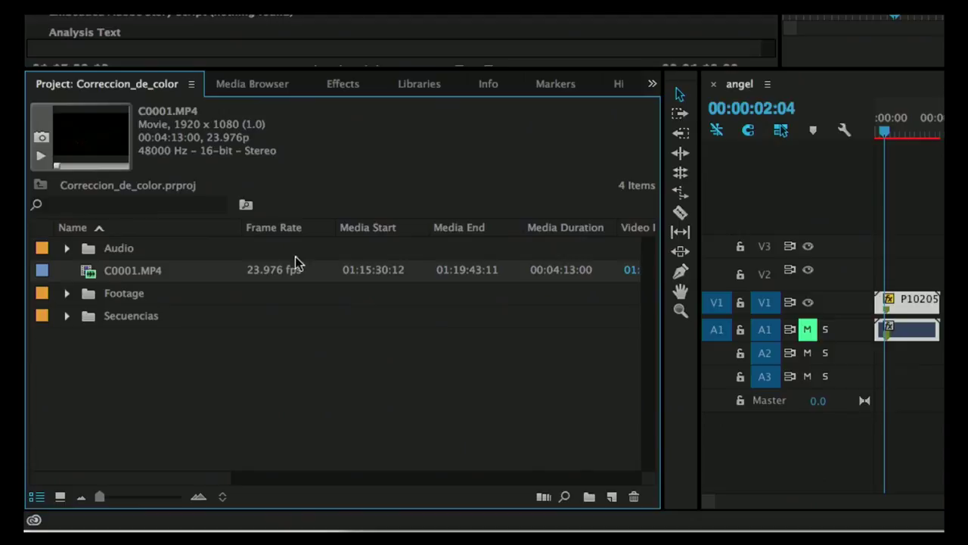
{"action": "left_click", "coordinate": [292, 87]}
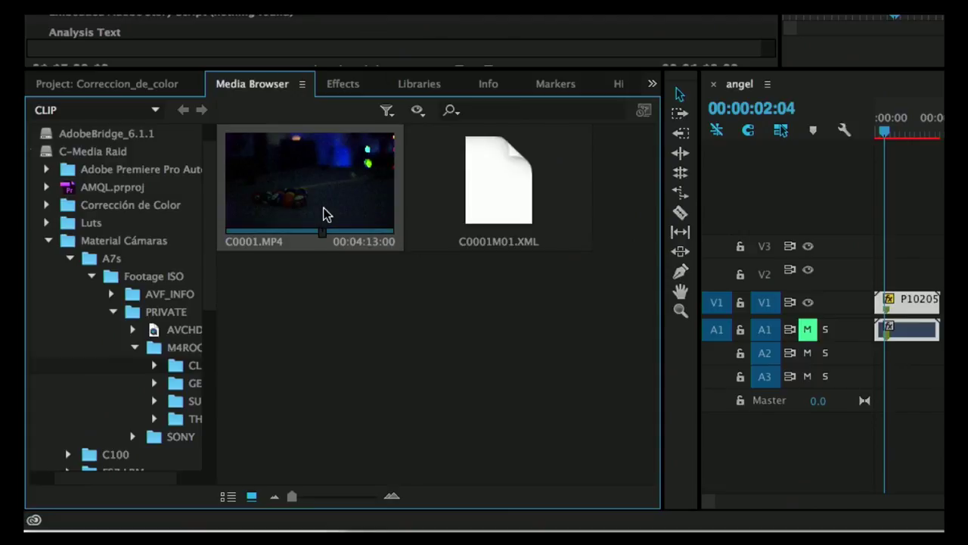
Try the Media Browser's thumbnail size slider, list view and icon view, then show Effects
{"action": "mouse_move", "coordinate": [292, 496]}
{"action": "left_mouse_down"}
{"action": "mouse_move", "coordinate": [345, 498]}
{"action": "mouse_move", "coordinate": [292, 497]}
{"action": "left_mouse_up"}
{"action": "left_click", "coordinate": [227, 496]}
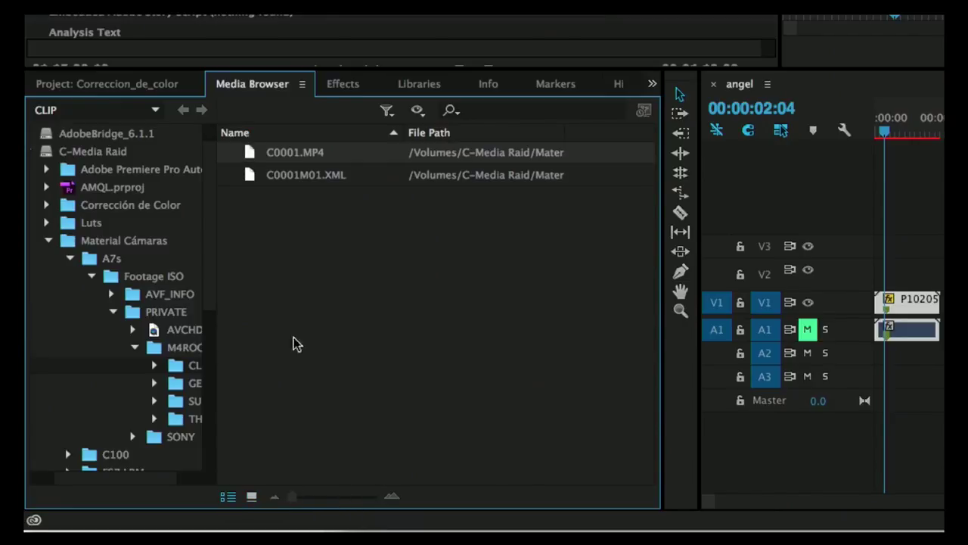
{"action": "left_click", "coordinate": [254, 498]}
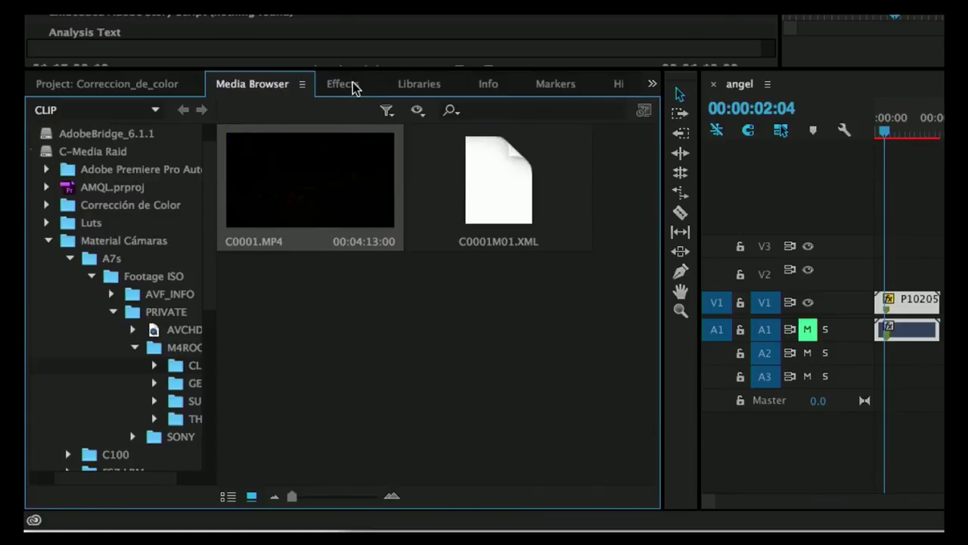
{"action": "left_click", "coordinate": [354, 87]}
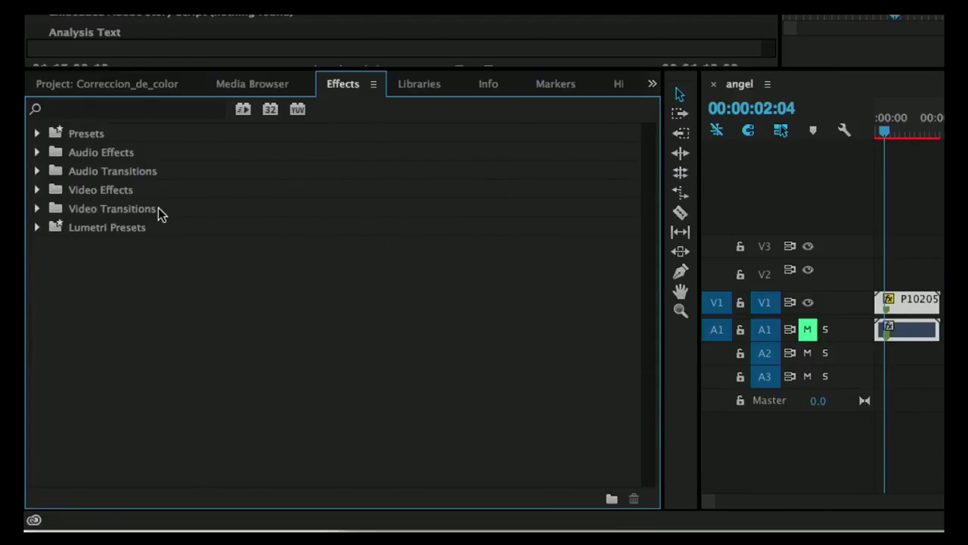
Expand and collapse the Presets, Audio Effects and Audio Transitions folders in Effects
{"action": "left_click", "coordinate": [38, 132]}
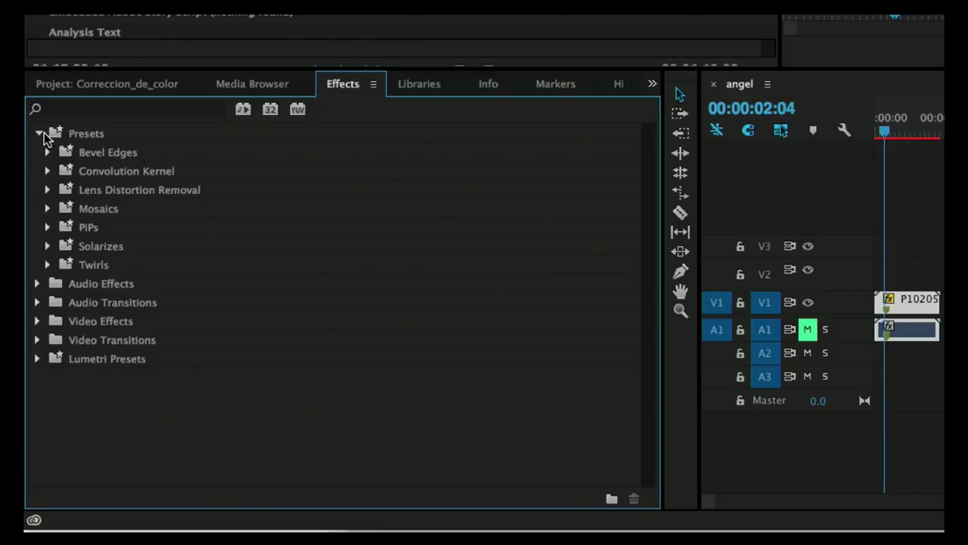
{"action": "left_click", "coordinate": [40, 133]}
{"action": "left_click", "coordinate": [37, 152]}
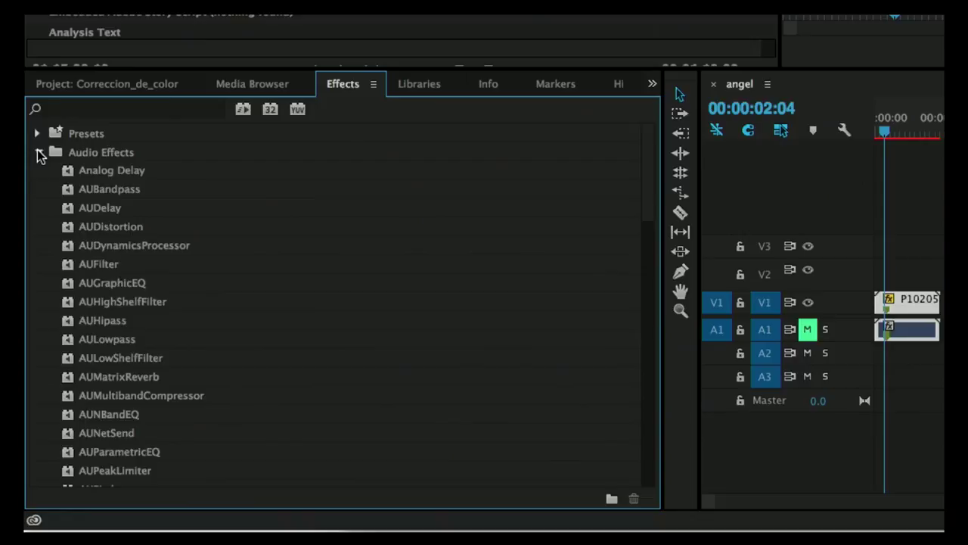
{"action": "left_click", "coordinate": [38, 152]}
{"action": "left_click", "coordinate": [38, 171]}
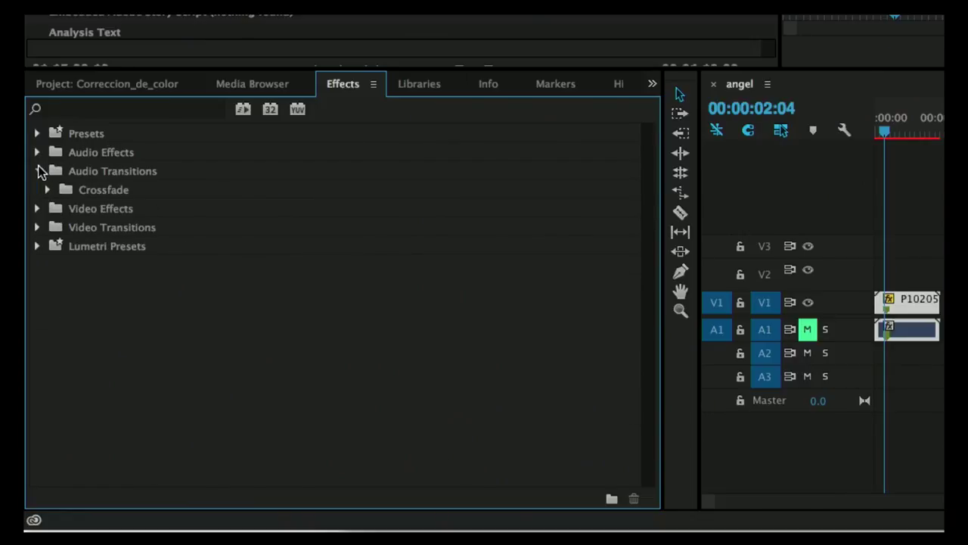
{"action": "left_click", "coordinate": [38, 171]}
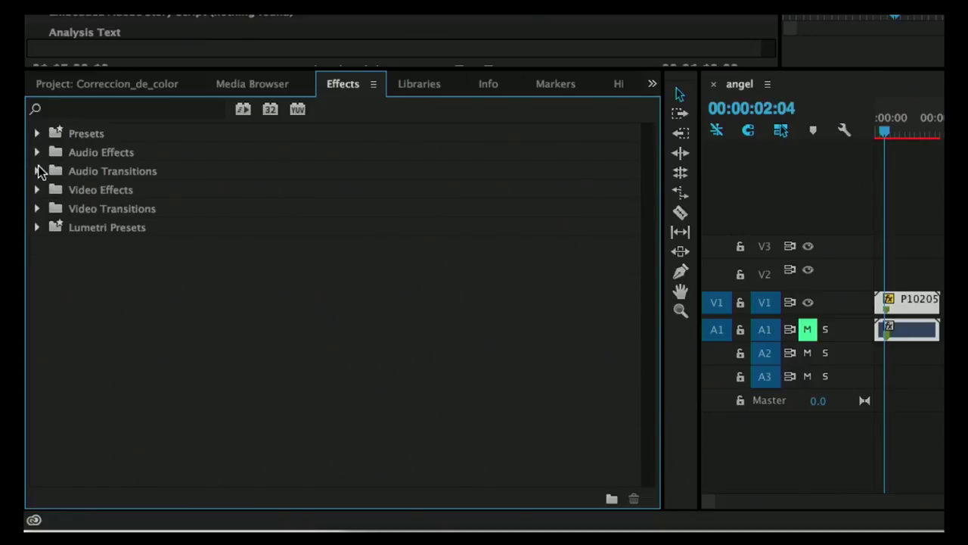
Expand and collapse the Video Effects, Video Transitions and Lumetri Presets folders, then show Libraries
{"action": "left_click", "coordinate": [37, 190]}
{"action": "left_click", "coordinate": [37, 190]}
{"action": "left_click", "coordinate": [36, 204]}
{"action": "left_click", "coordinate": [35, 204]}
{"action": "left_click", "coordinate": [36, 229]}
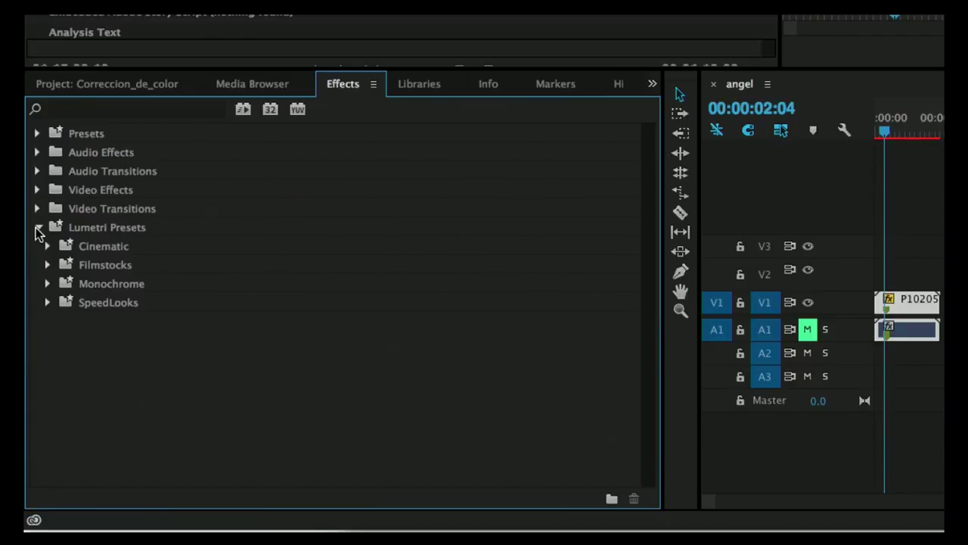
{"action": "left_click", "coordinate": [36, 228]}
{"action": "left_click", "coordinate": [415, 89]}
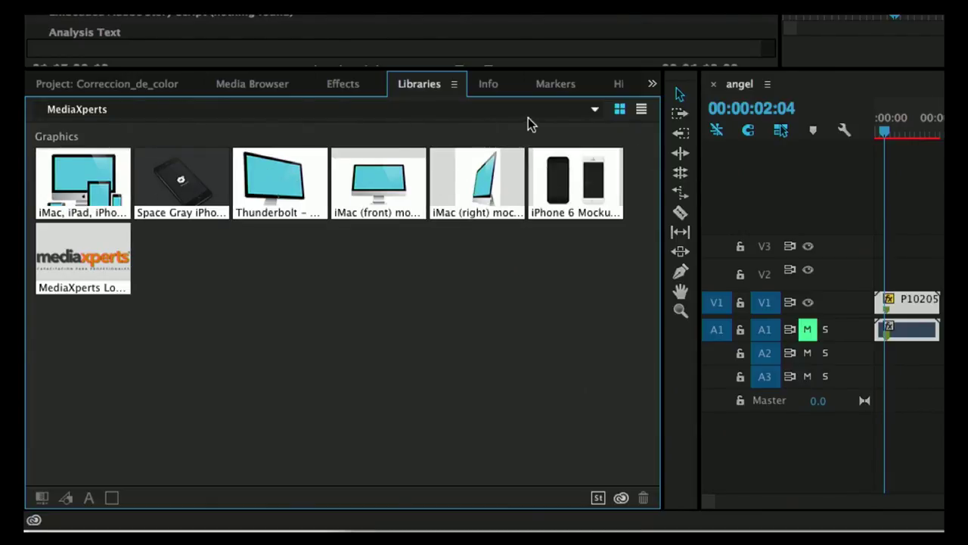
Switch the Libraries panel to the Looks library, then show the Info panel
{"action": "left_click", "coordinate": [594, 112]}
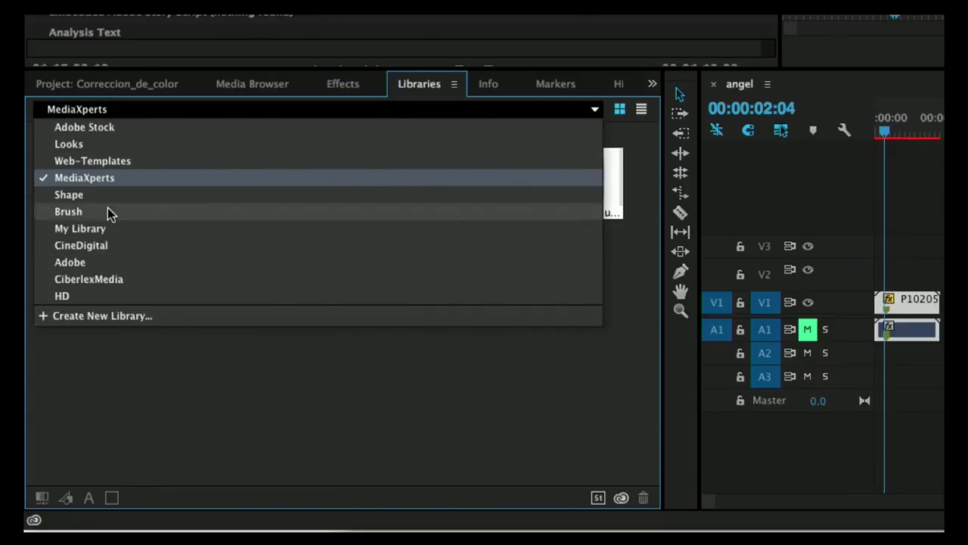
{"action": "left_click", "coordinate": [99, 143]}
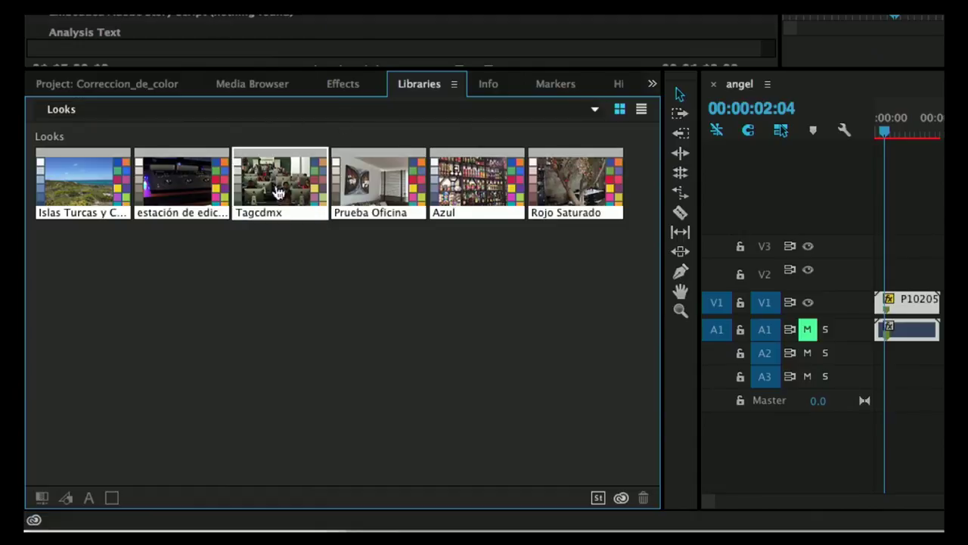
{"action": "left_click", "coordinate": [489, 86]}
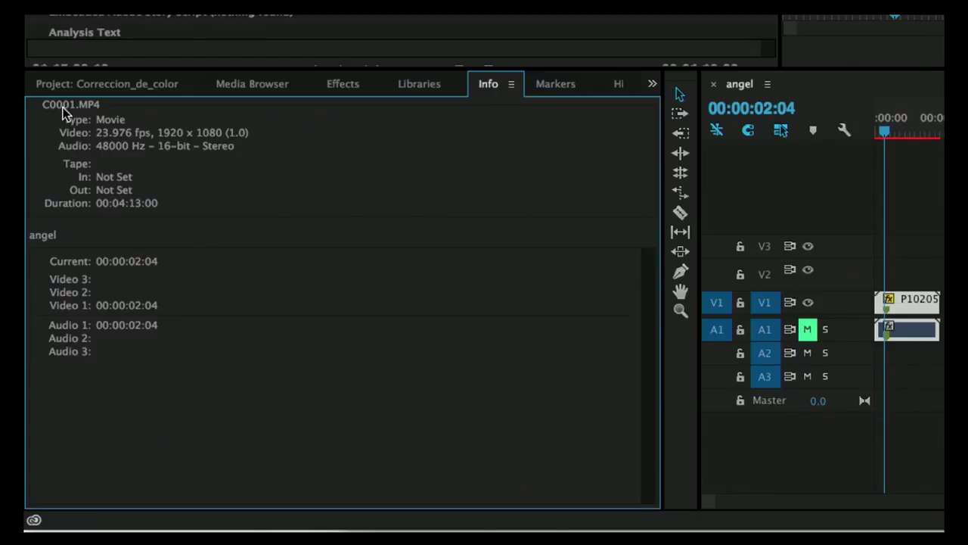
Activate the angel sequence timeline, show the Source Monitor with Shift+2, then view Info and Markers
{"action": "left_click", "coordinate": [110, 85]}
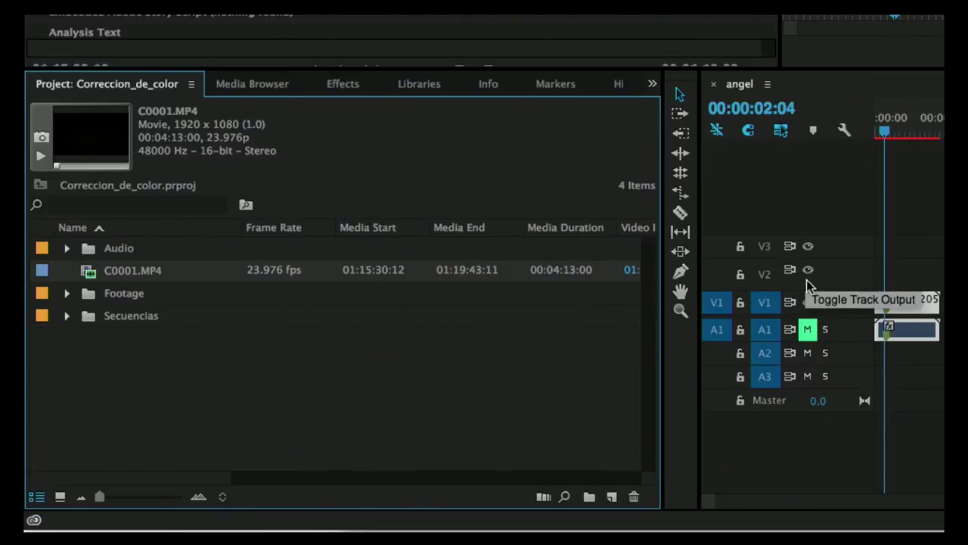
{"action": "left_click", "coordinate": [907, 299]}
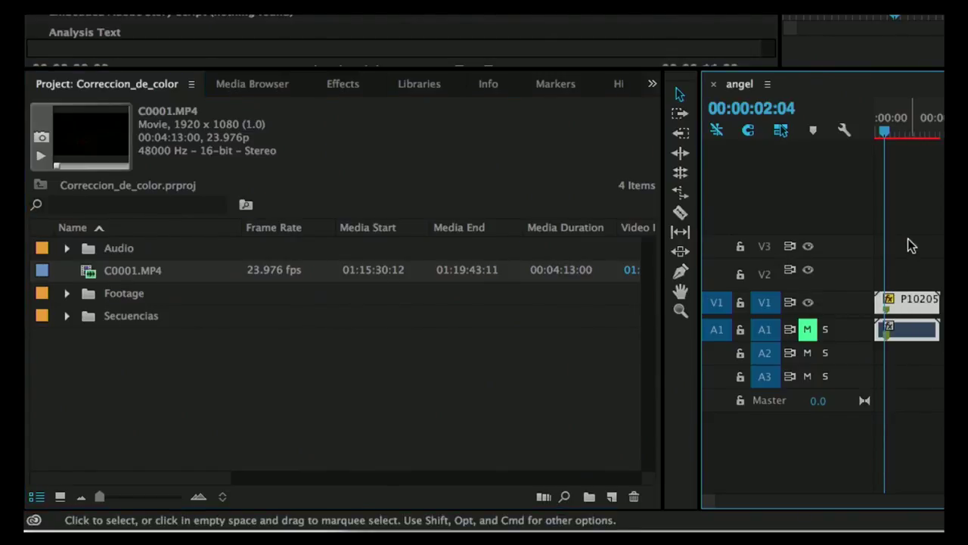
{"action": "key", "text": "shift+2"}
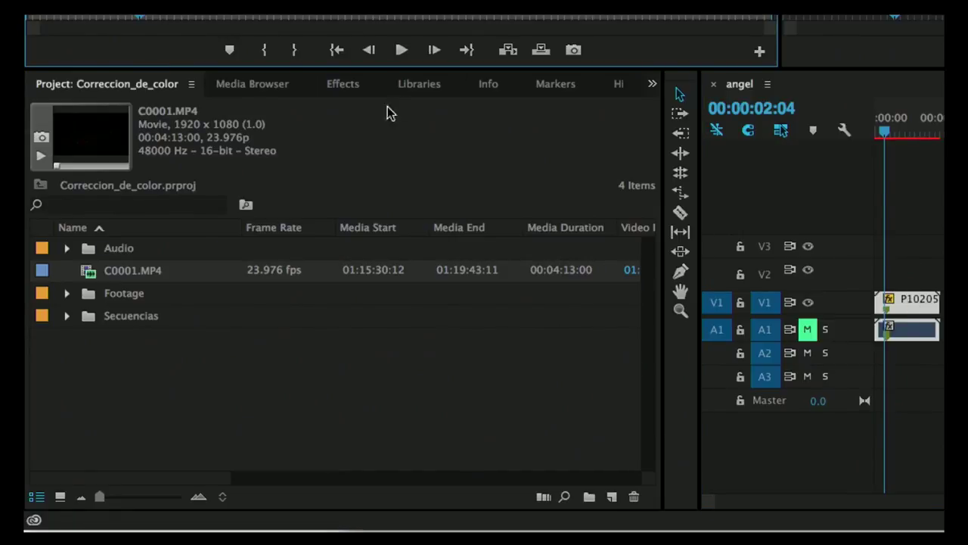
{"action": "left_click", "coordinate": [488, 86]}
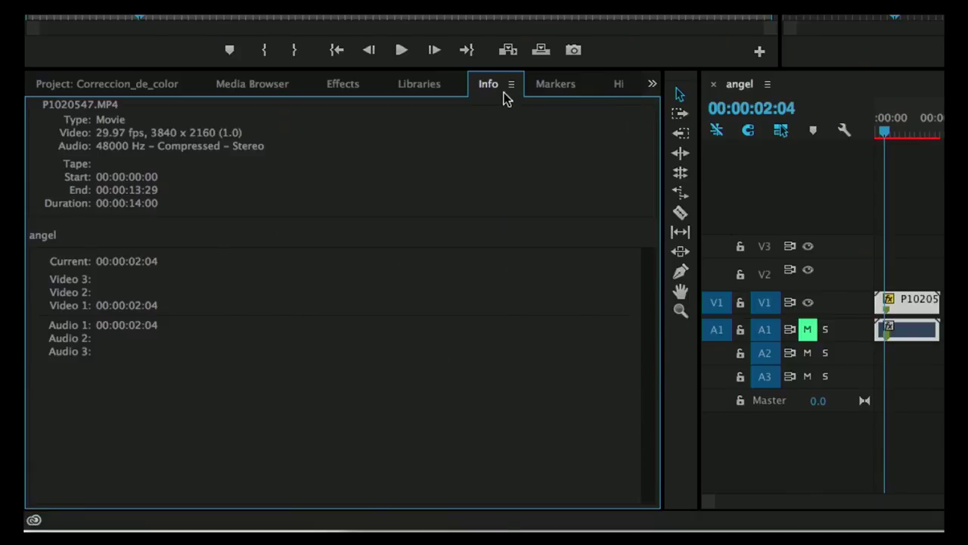
{"action": "left_click", "coordinate": [550, 90]}
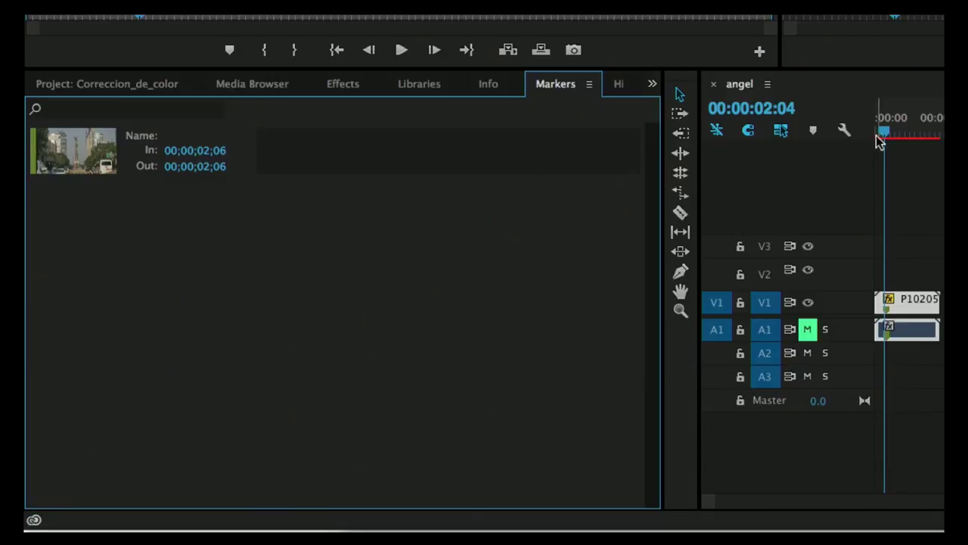
Add a marker at 00;00;04;18 commented 'Corregir Exposición' and move the playhead to 00:00:09:00
{"action": "left_click", "coordinate": [900, 135]}
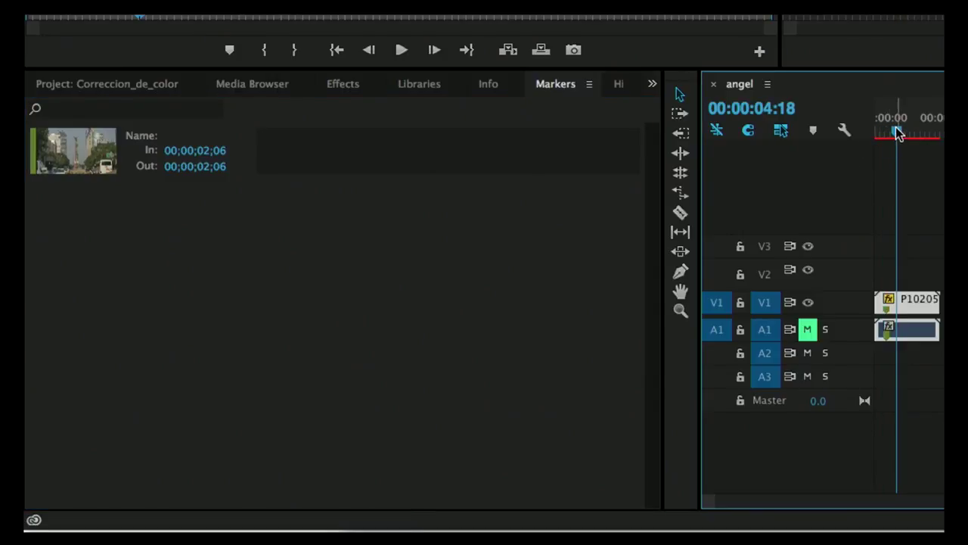
{"action": "left_click", "coordinate": [816, 131]}
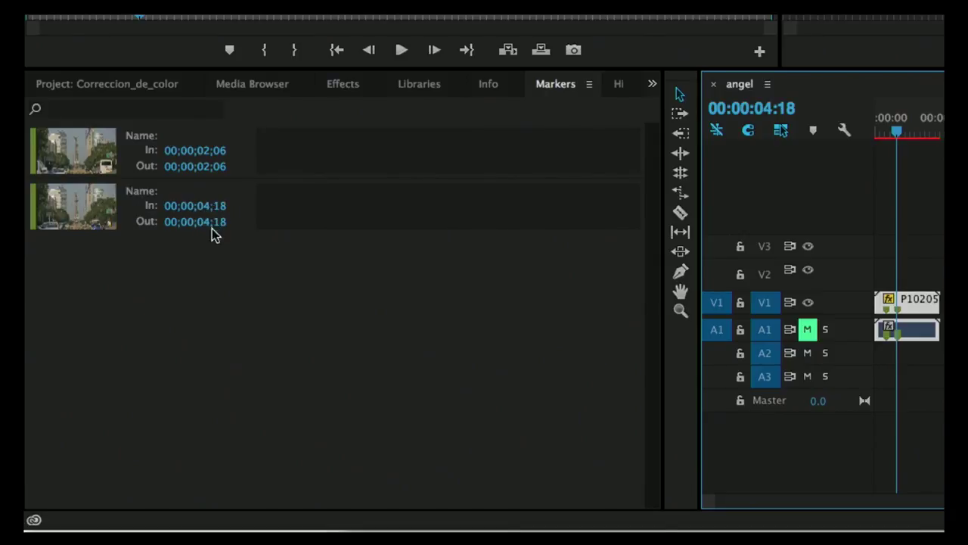
{"action": "left_click", "coordinate": [341, 194]}
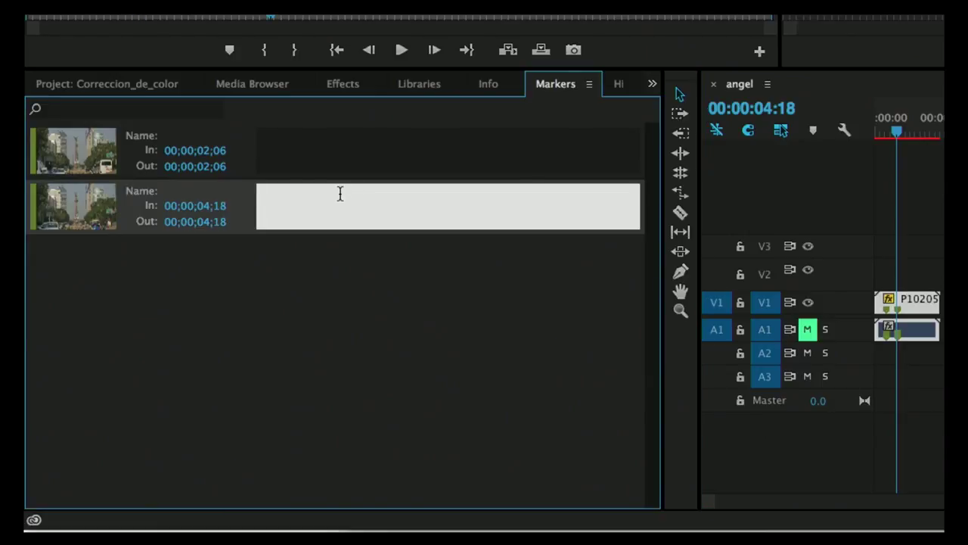
{"action": "type", "text": "ción"}
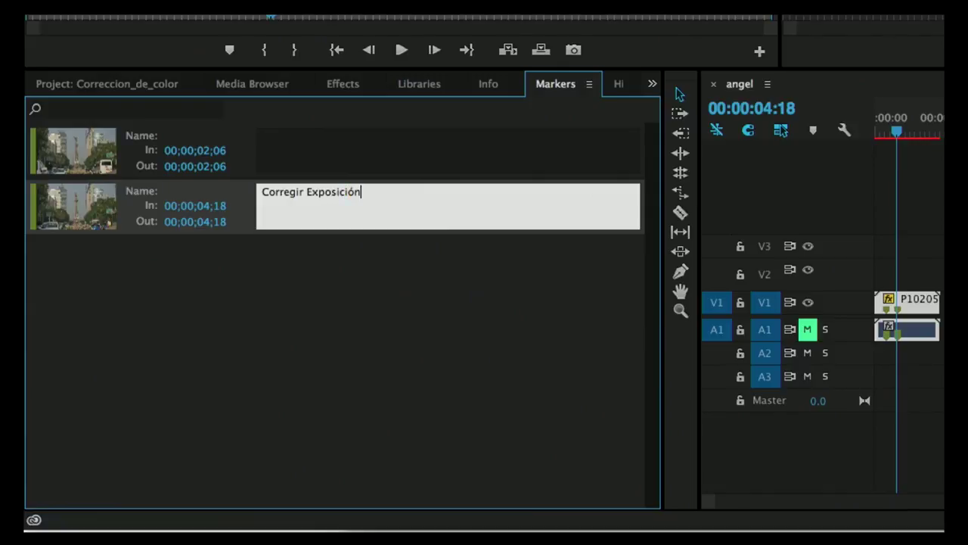
{"action": "left_click", "coordinate": [424, 302]}
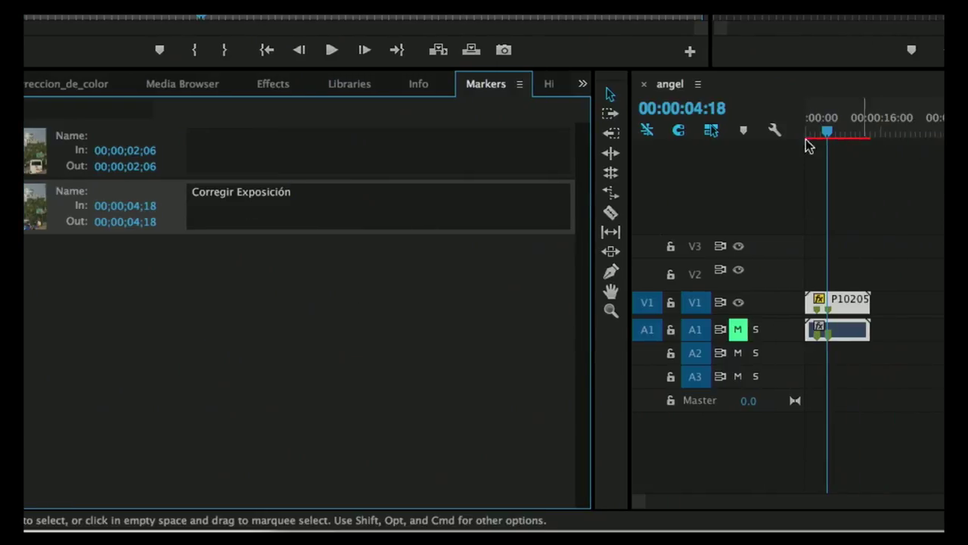
{"action": "left_click", "coordinate": [847, 131]}
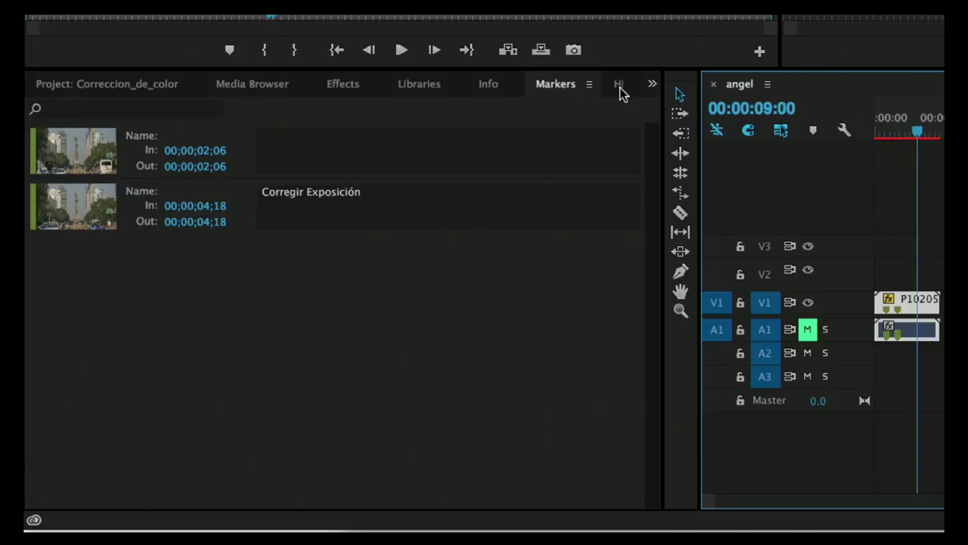
{"action": "left_click", "coordinate": [618, 89]}
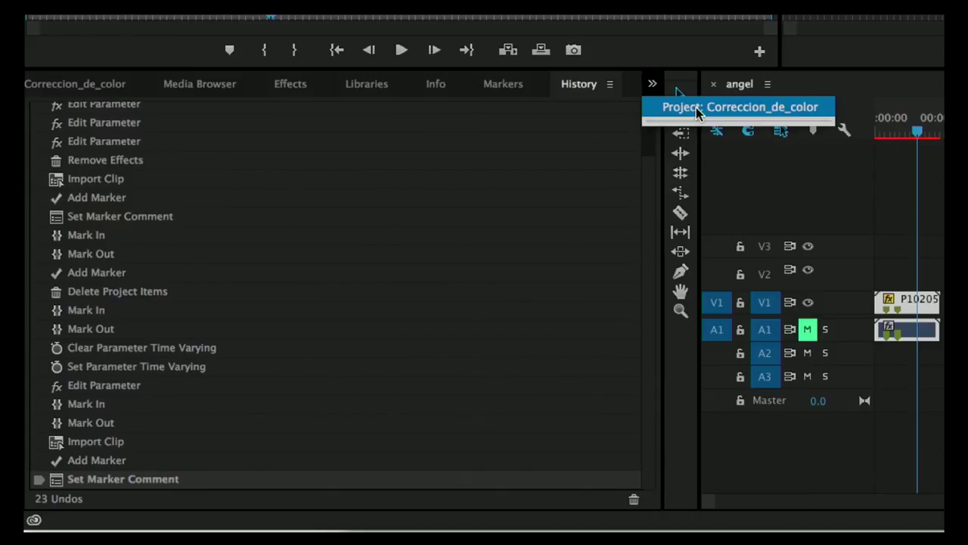
Switch between Project and History, scroll the 23-step History list, and check the hidden-panels list
{"action": "left_click", "coordinate": [697, 109]}
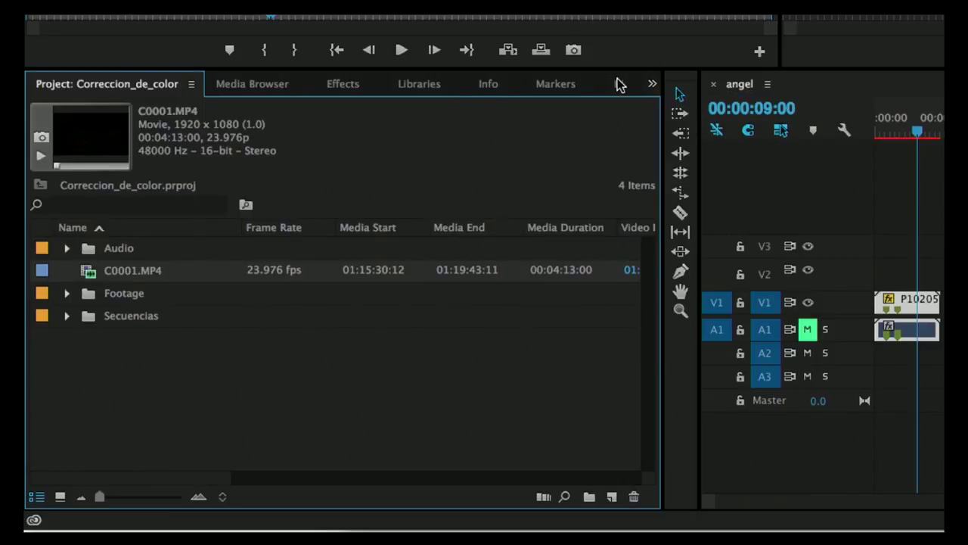
{"action": "left_click", "coordinate": [619, 84]}
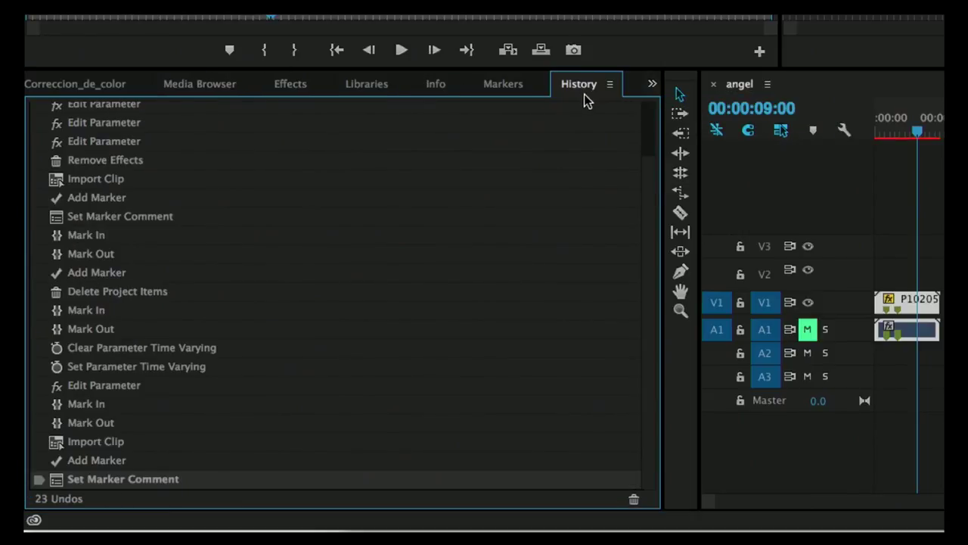
{"action": "scroll", "coordinate": [646, 184], "scroll_direction": "up", "scroll_amount": 3}
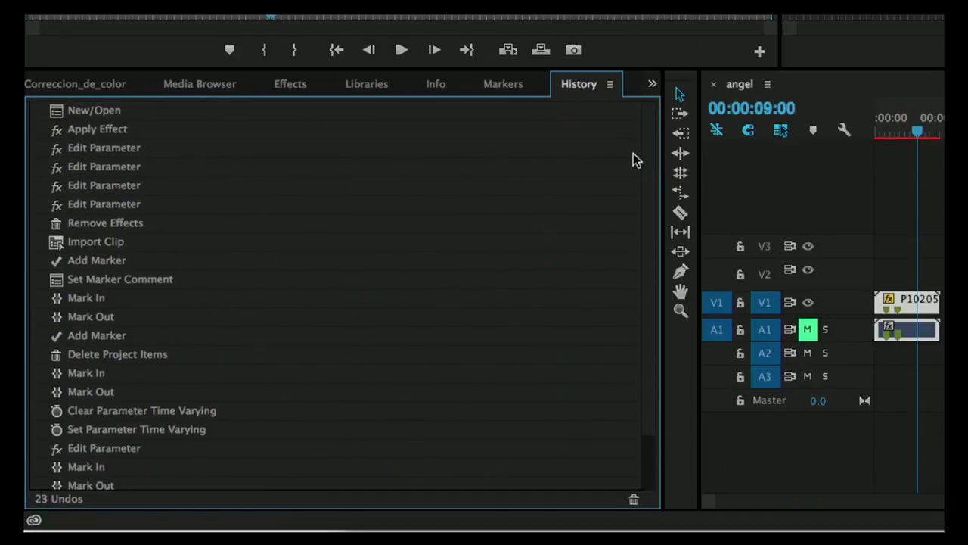
{"action": "scroll", "coordinate": [646, 177], "scroll_direction": "down", "scroll_amount": 3}
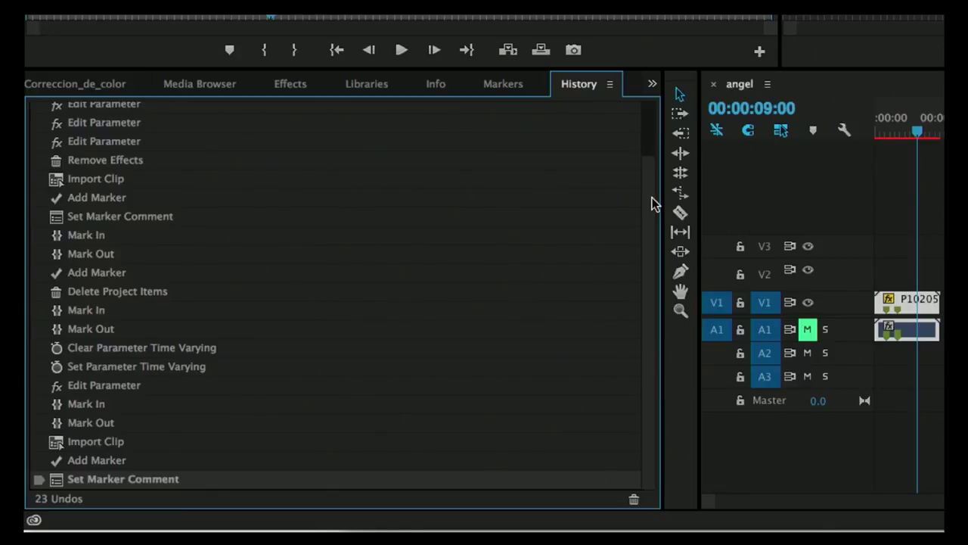
{"action": "scroll", "coordinate": [653, 204], "scroll_direction": "up", "scroll_amount": 3}
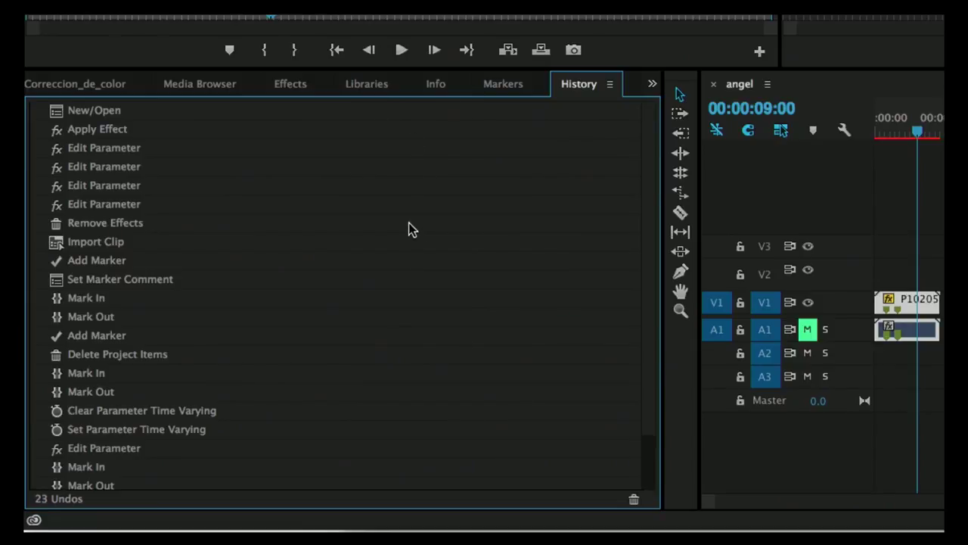
{"action": "left_click", "coordinate": [652, 83]}
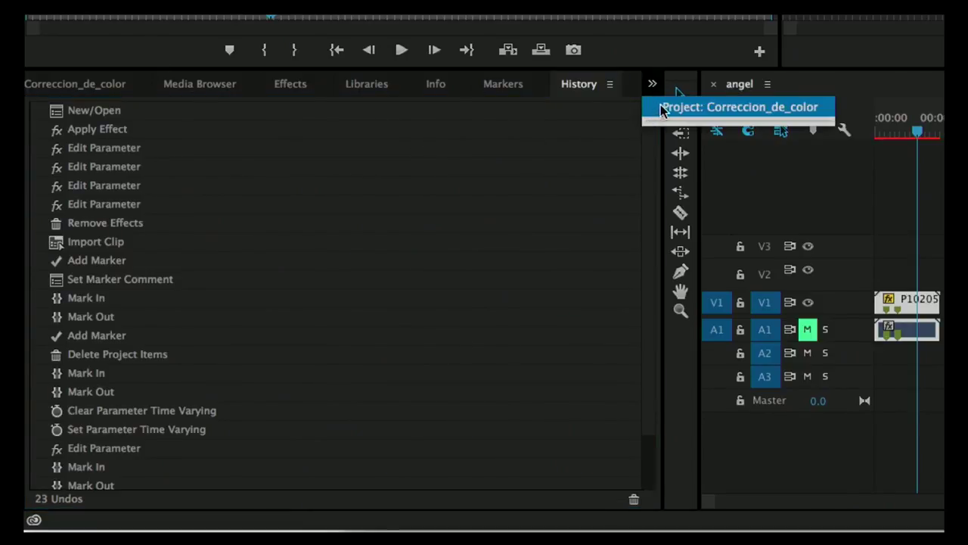
{"action": "left_click", "coordinate": [630, 58]}
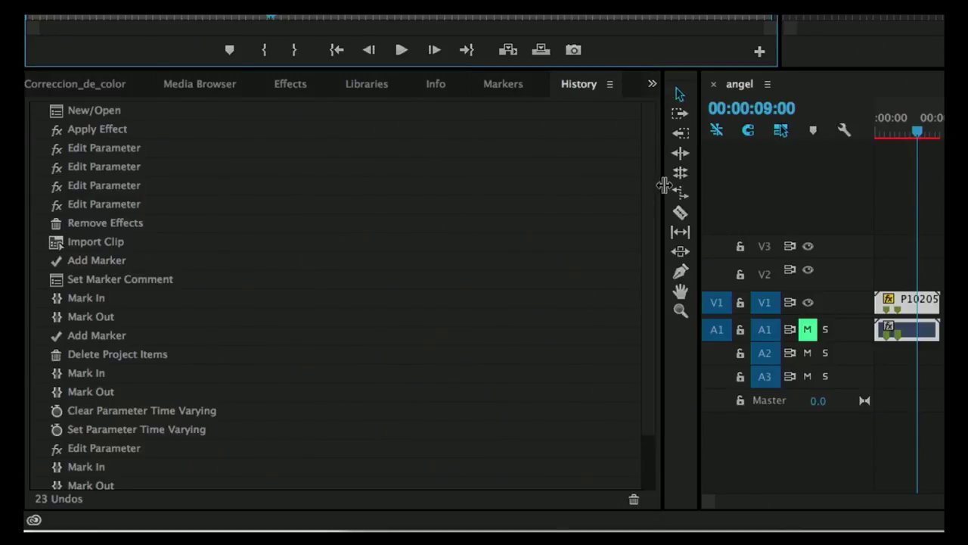
Widen the tools panel into a grid, view Libraries and Effects, and close the Info panel
{"action": "left_click_drag", "start_coordinate": [663, 186], "coordinate": [567, 186]}
{"action": "left_click", "coordinate": [556, 83]}
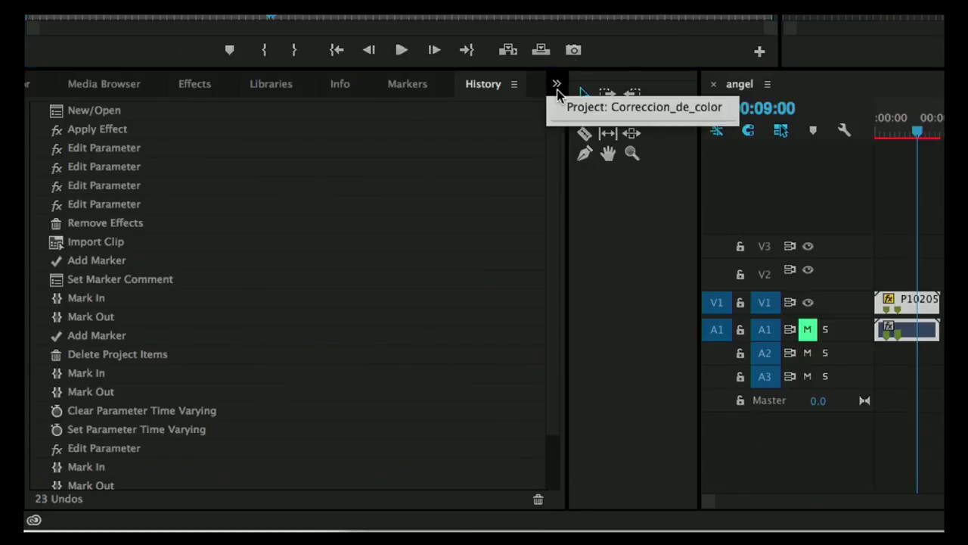
{"action": "left_click", "coordinate": [305, 93]}
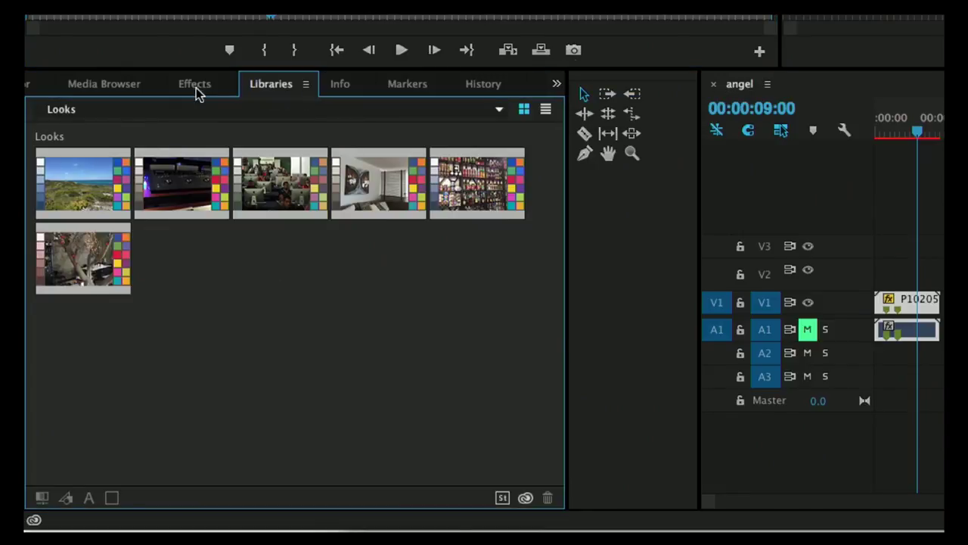
{"action": "left_click", "coordinate": [181, 89]}
{"action": "left_click", "coordinate": [340, 89]}
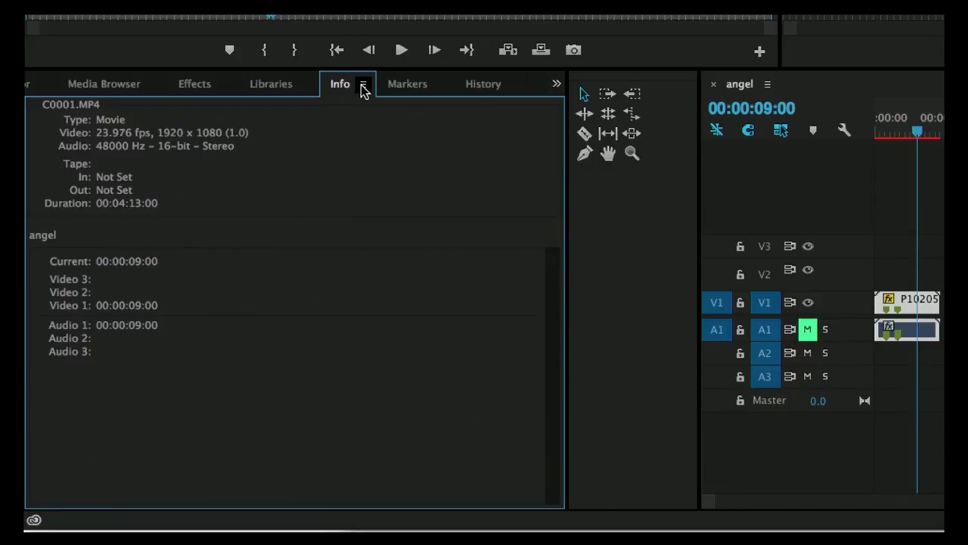
{"action": "left_click", "coordinate": [363, 88]}
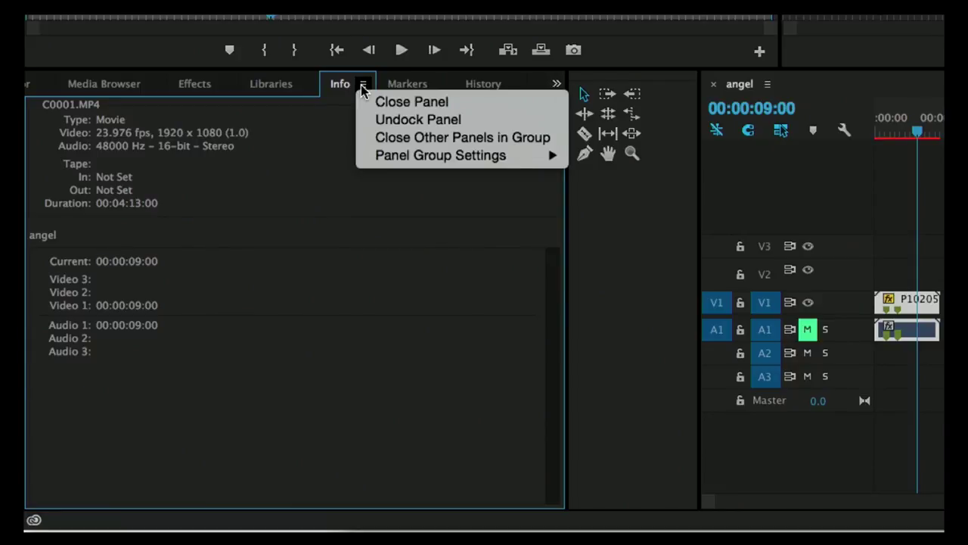
{"action": "left_click", "coordinate": [379, 103]}
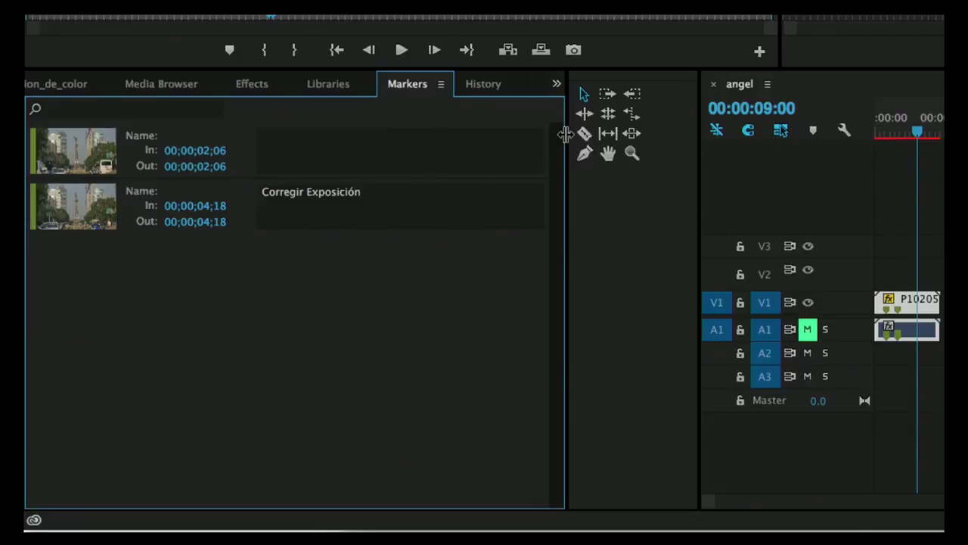
Widen the Markers panel and cycle through Project, Media Browser, Effects, Libraries, Markers and History
{"action": "left_click_drag", "start_coordinate": [567, 134], "coordinate": [675, 135]}
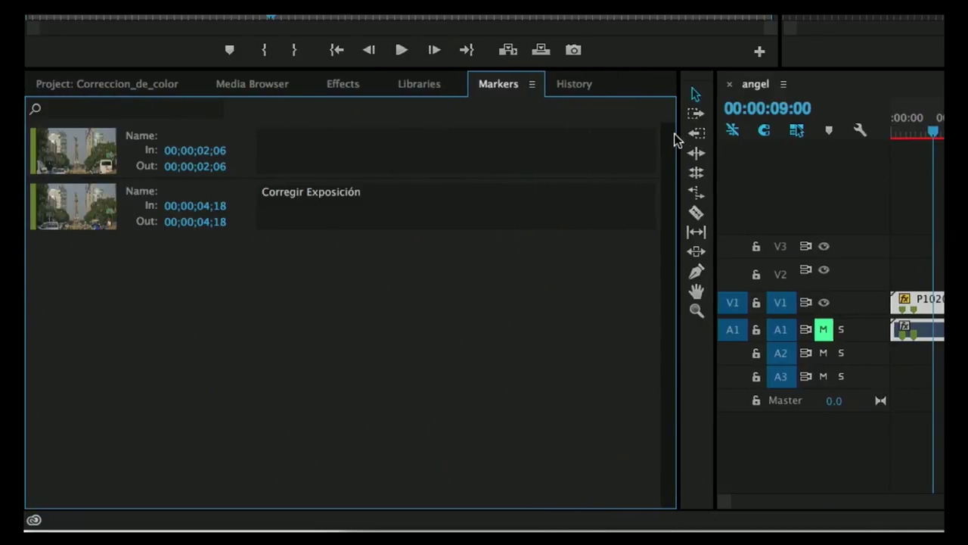
{"action": "left_click", "coordinate": [165, 85]}
{"action": "left_click", "coordinate": [258, 90]}
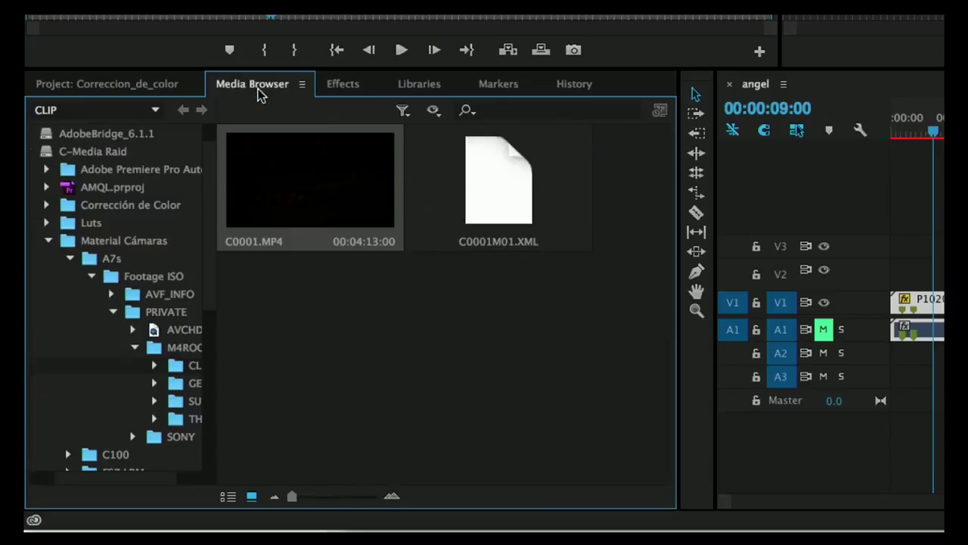
{"action": "left_click", "coordinate": [337, 87]}
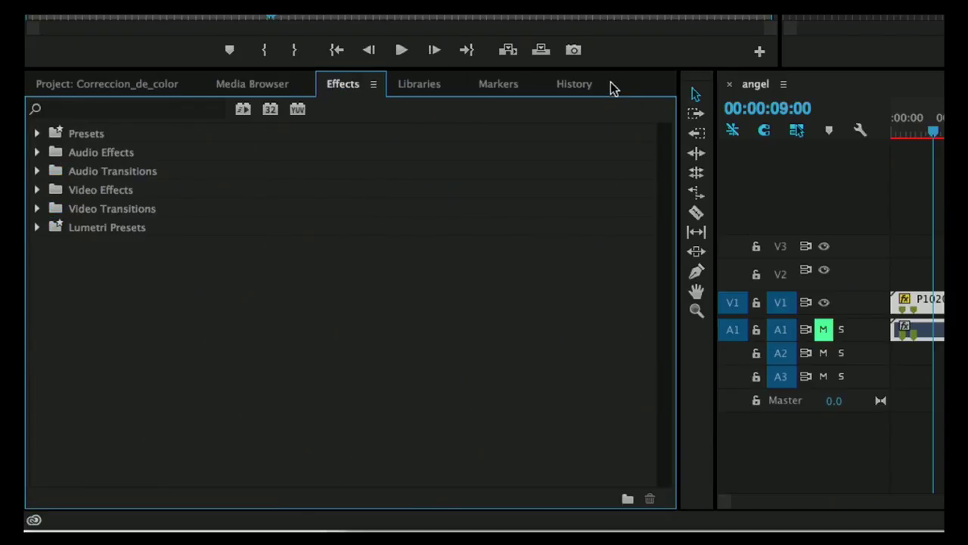
{"action": "left_click", "coordinate": [430, 86]}
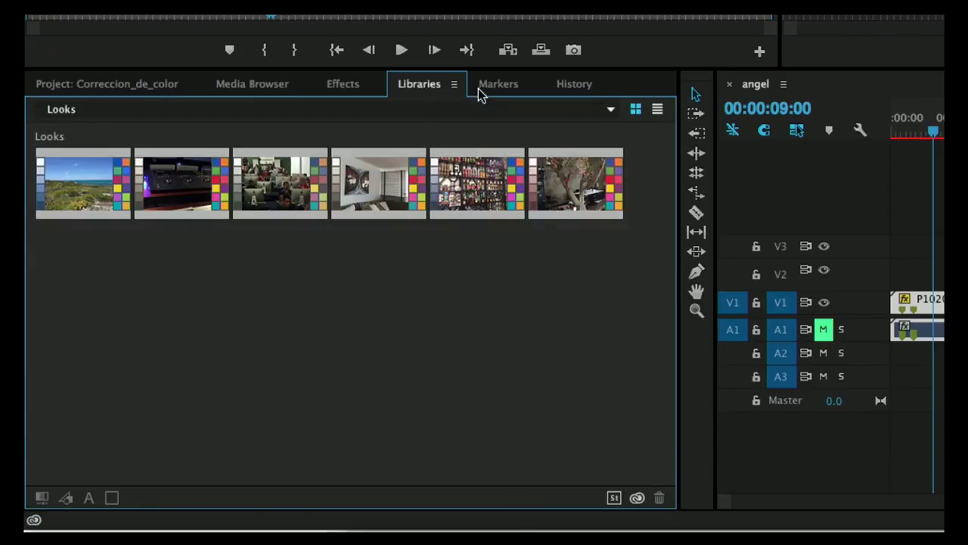
{"action": "left_click", "coordinate": [493, 90]}
{"action": "left_click", "coordinate": [579, 86]}
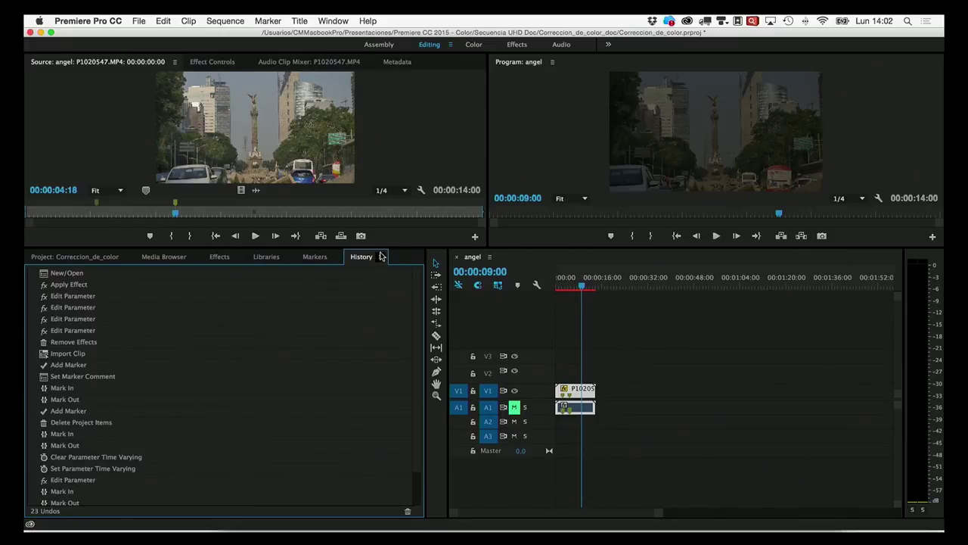
Reopen Info from the Window menu, enlarge both monitors, and dock Info beside the Source monitor
{"action": "left_click", "coordinate": [341, 20]}
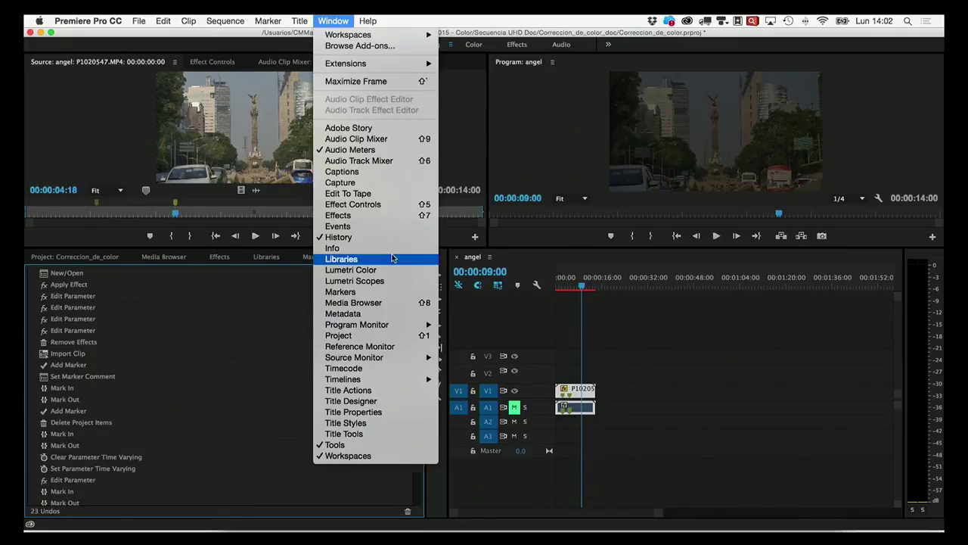
{"action": "left_click", "coordinate": [366, 251]}
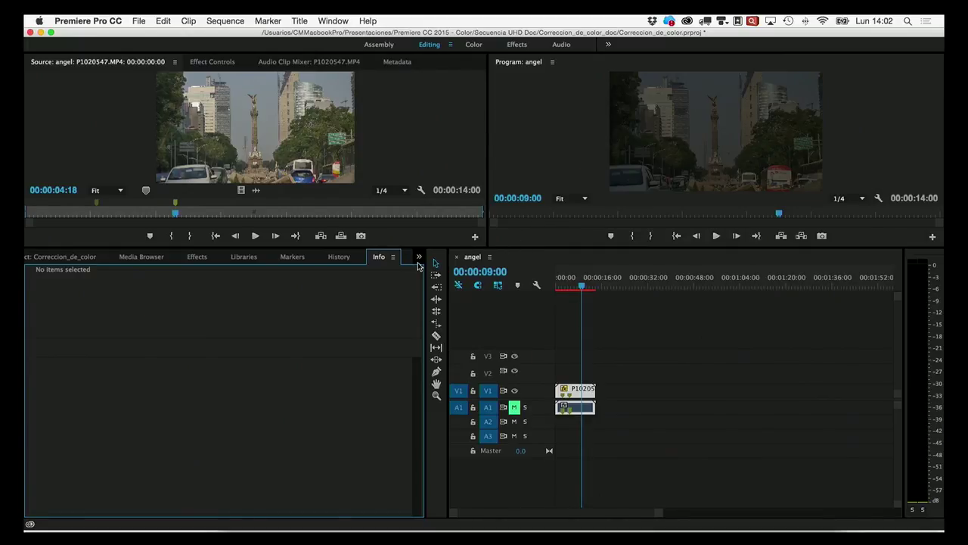
{"action": "left_click", "coordinate": [393, 256]}
{"action": "left_click", "coordinate": [412, 268]}
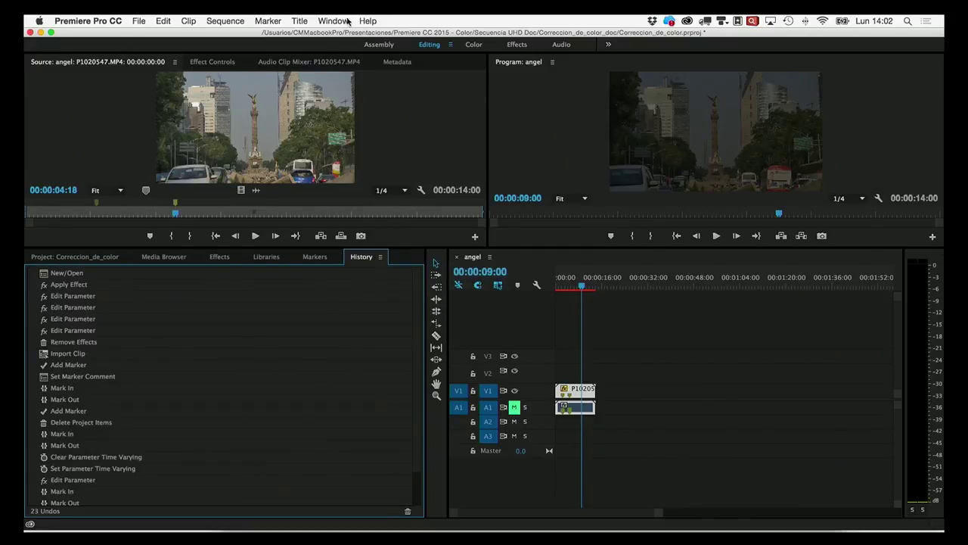
{"action": "left_click", "coordinate": [348, 21]}
{"action": "left_click", "coordinate": [368, 248]}
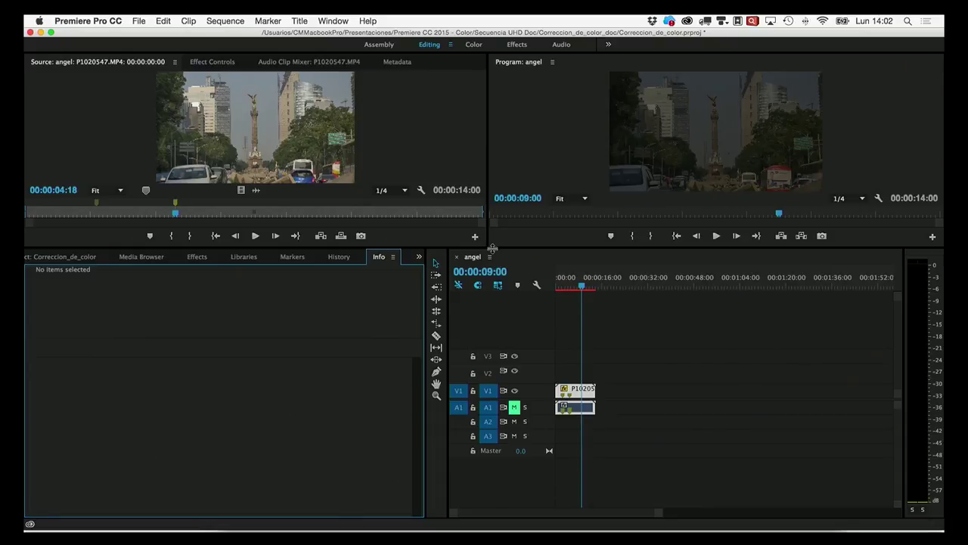
{"action": "left_click_drag", "start_coordinate": [491, 248], "coordinate": [491, 312]}
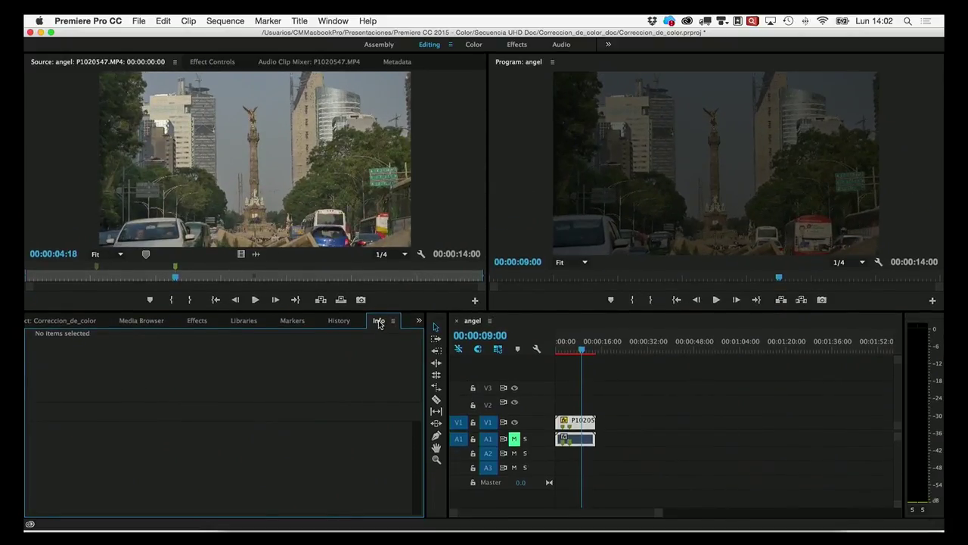
{"action": "left_click_drag", "start_coordinate": [379, 323], "coordinate": [473, 184]}
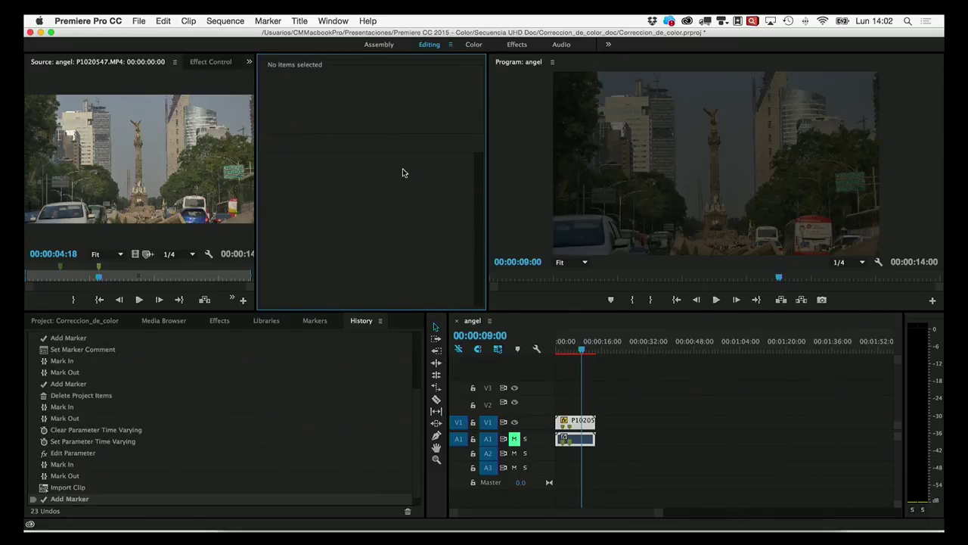
Close the empty Info panel, widen the Source monitor against Program, and show the Project panel
{"action": "left_click", "coordinate": [294, 61]}
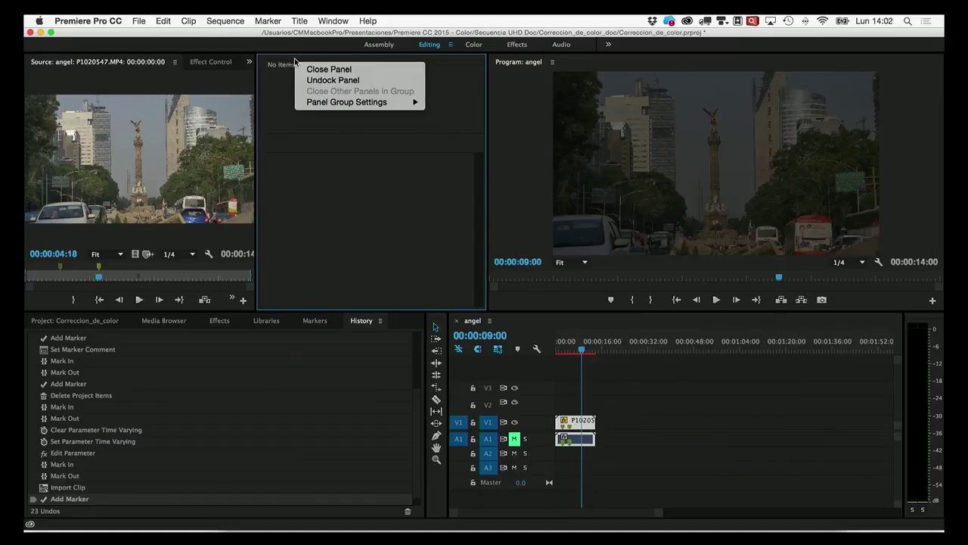
{"action": "left_click", "coordinate": [317, 68]}
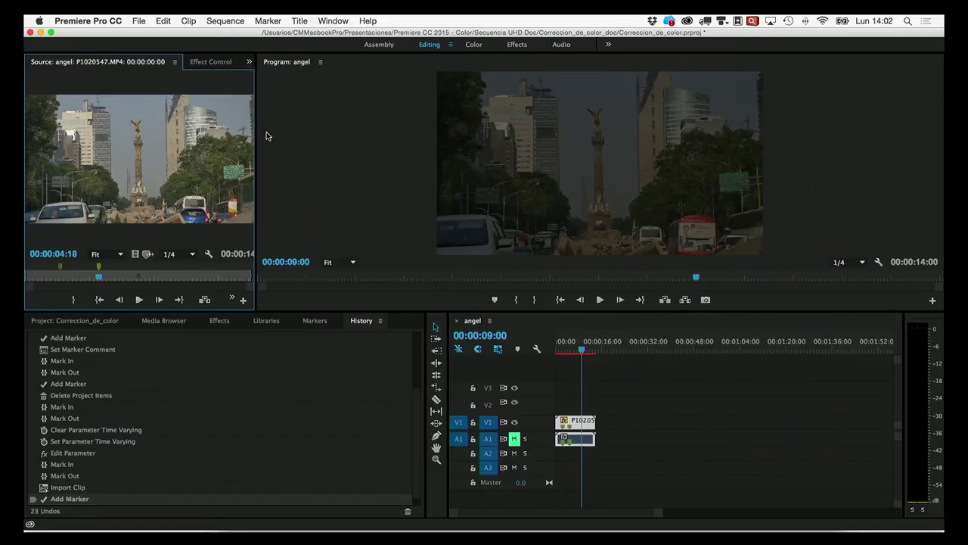
{"action": "left_click_drag", "start_coordinate": [255, 142], "coordinate": [478, 149]}
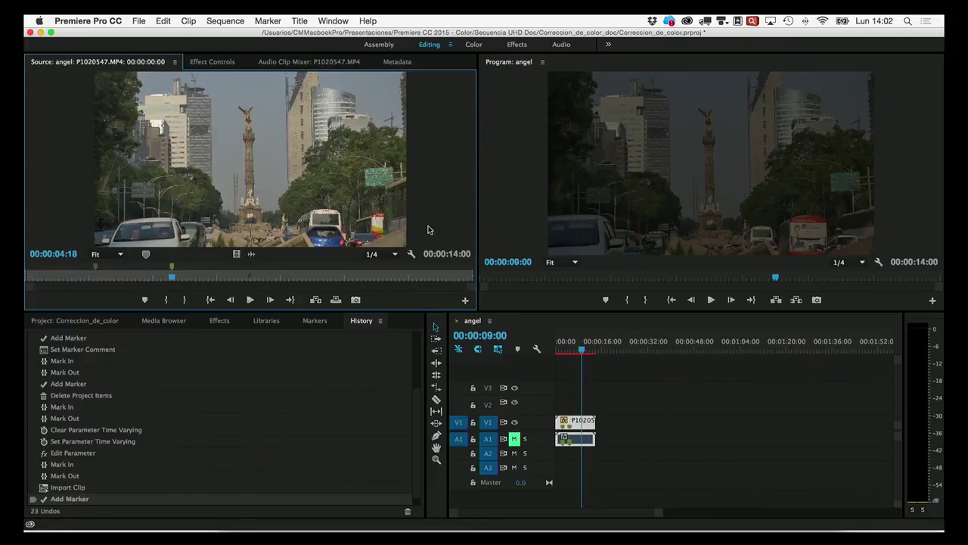
{"action": "scroll", "coordinate": [407, 342], "scroll_direction": "up", "scroll_amount": 1}
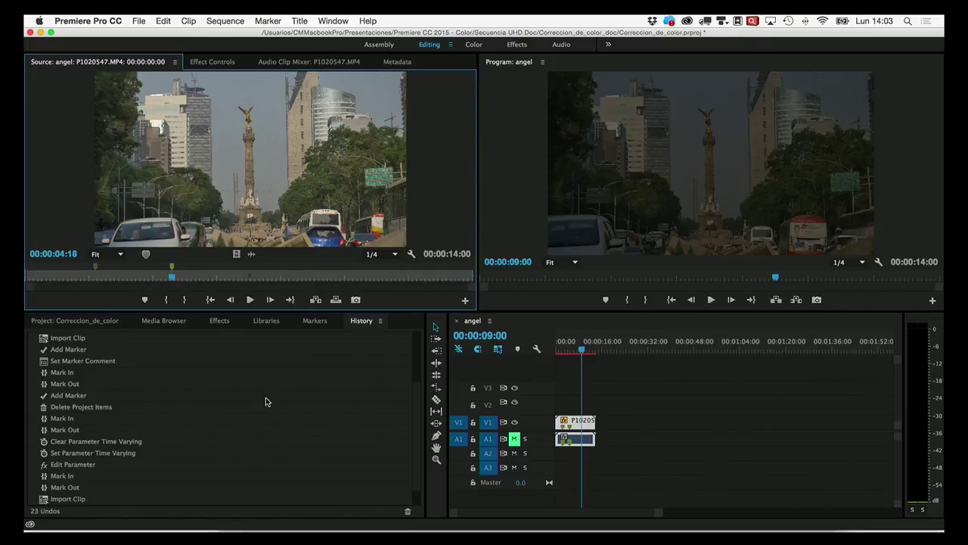
{"action": "left_click", "coordinate": [64, 320]}
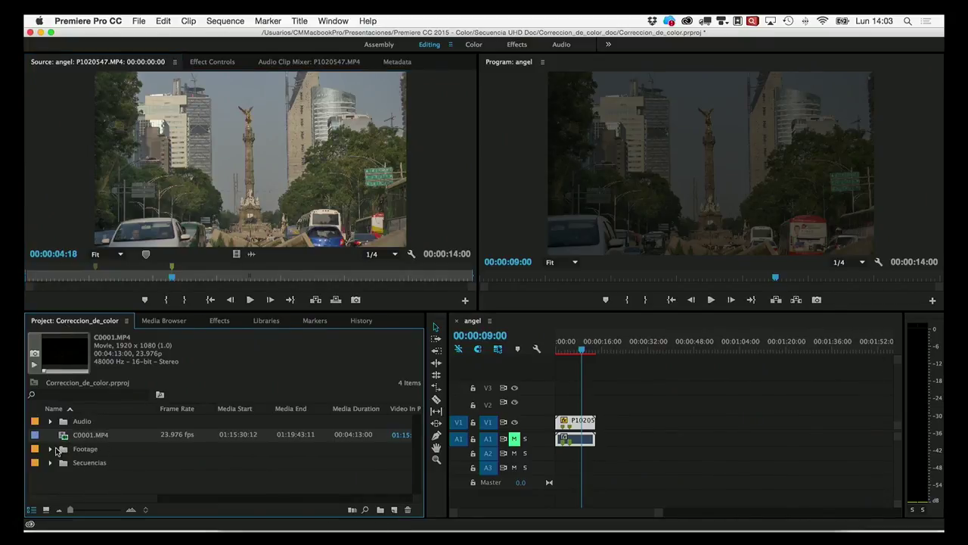
Open Secuencia UHD Sin Corrección from the Secuencias bin and shrink the tall A1 audio track
{"action": "left_click", "coordinate": [51, 462]}
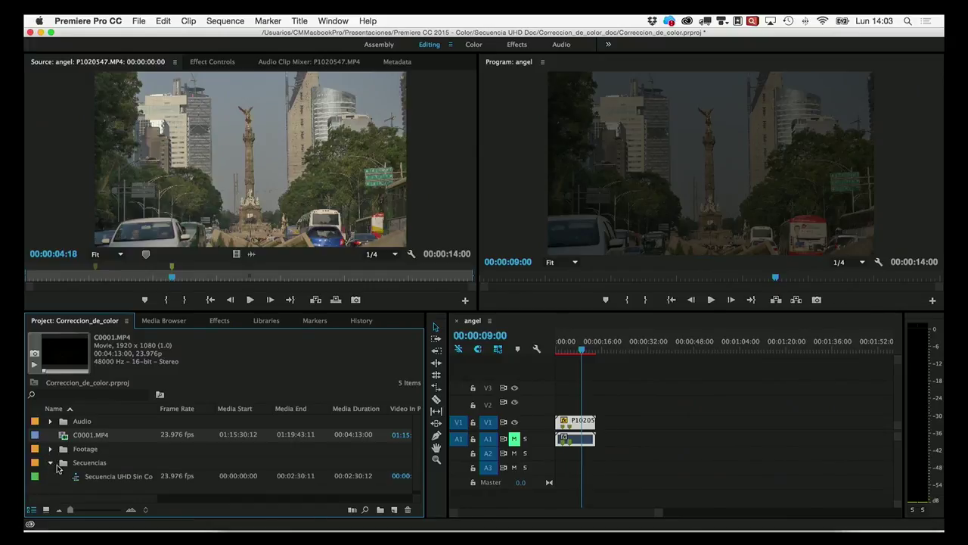
{"action": "double_click", "coordinate": [103, 476]}
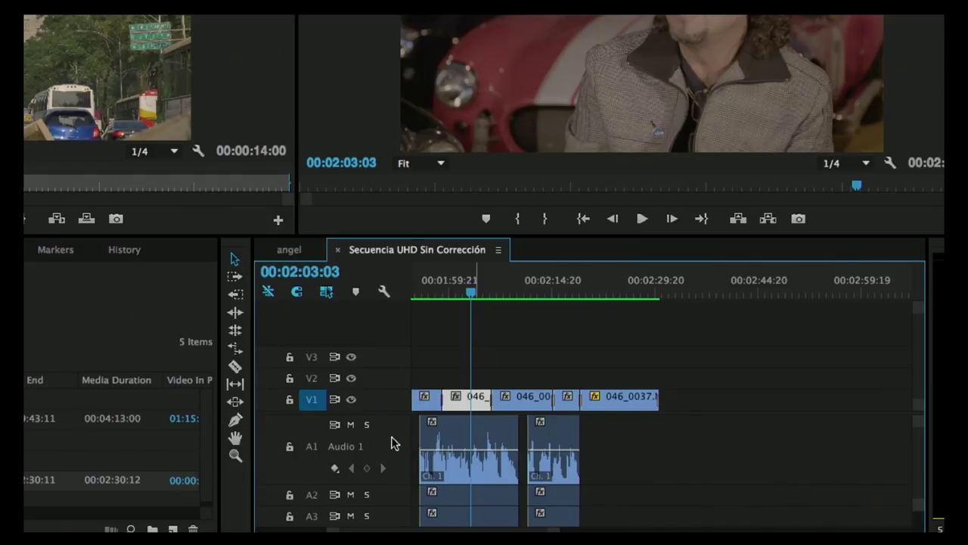
{"action": "left_click_drag", "start_coordinate": [395, 483], "coordinate": [397, 434]}
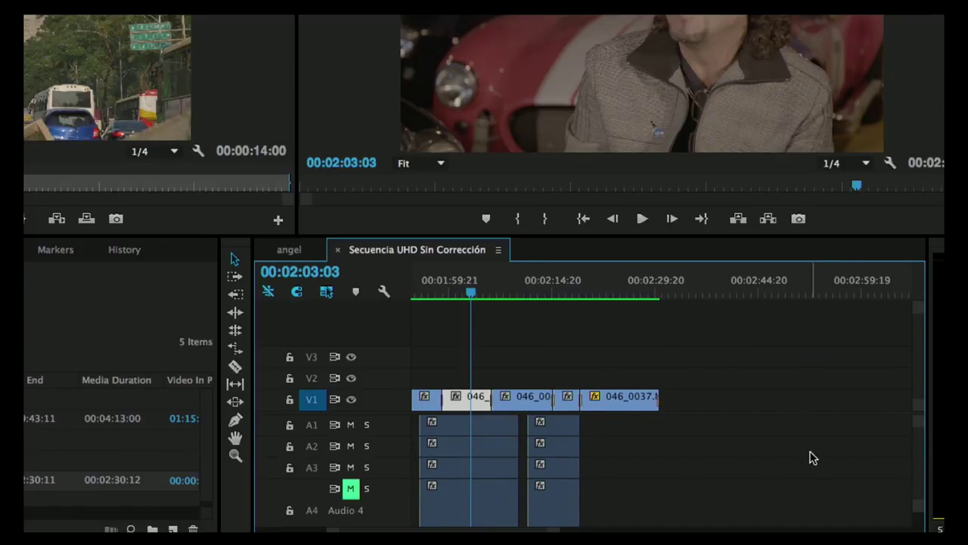
{"action": "scroll", "coordinate": [921, 461], "scroll_direction": "down", "scroll_amount": 1}
{"action": "scroll", "coordinate": [922, 462], "scroll_direction": "down", "scroll_amount": 1}
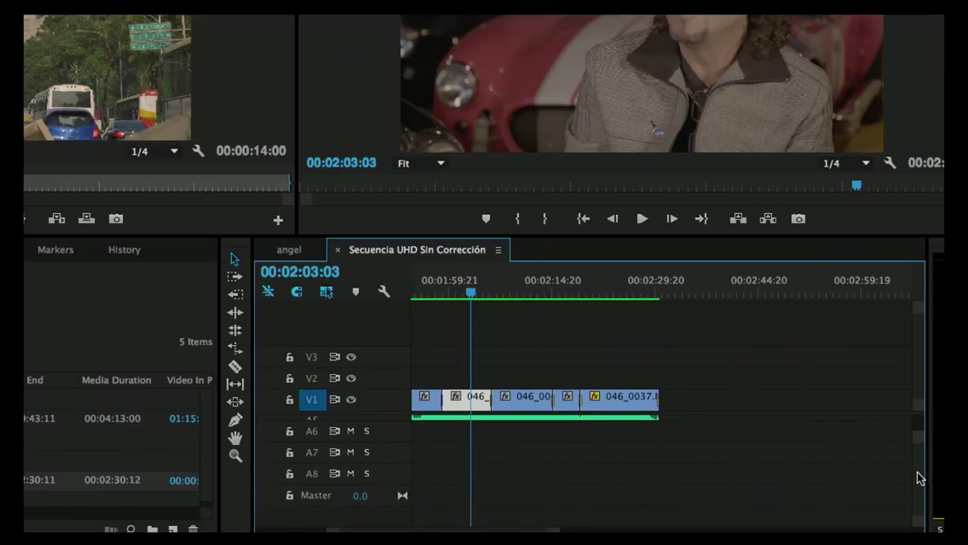
{"action": "scroll", "coordinate": [919, 465], "scroll_direction": "down", "scroll_amount": 2}
{"action": "scroll", "coordinate": [916, 470], "scroll_direction": "down", "scroll_amount": 2}
{"action": "scroll", "coordinate": [917, 471], "scroll_direction": "down", "scroll_amount": 1}
{"action": "scroll", "coordinate": [919, 473], "scroll_direction": "up", "scroll_amount": 1}
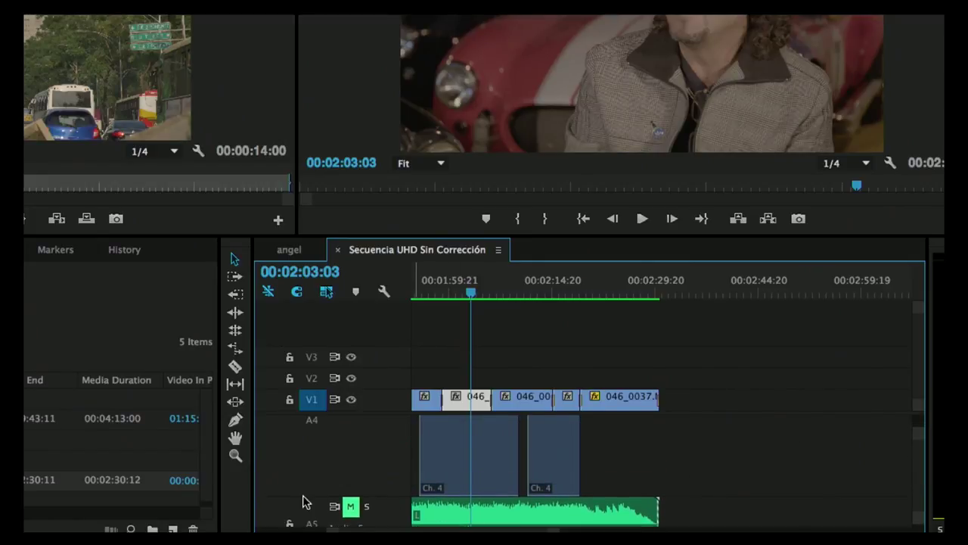
Shrink the A5 and remaining tall audio tracks, then return the playhead to about 00:01:56
{"action": "mouse_move", "coordinate": [302, 495]}
{"action": "left_mouse_down"}
{"action": "mouse_move", "coordinate": [301, 452]}
{"action": "mouse_move", "coordinate": [318, 437]}
{"action": "left_mouse_up"}
{"action": "scroll", "coordinate": [414, 452], "scroll_direction": "up", "scroll_amount": 2}
{"action": "scroll", "coordinate": [417, 449], "scroll_direction": "down", "scroll_amount": 4}
{"action": "scroll", "coordinate": [392, 428], "scroll_direction": "up", "scroll_amount": 2}
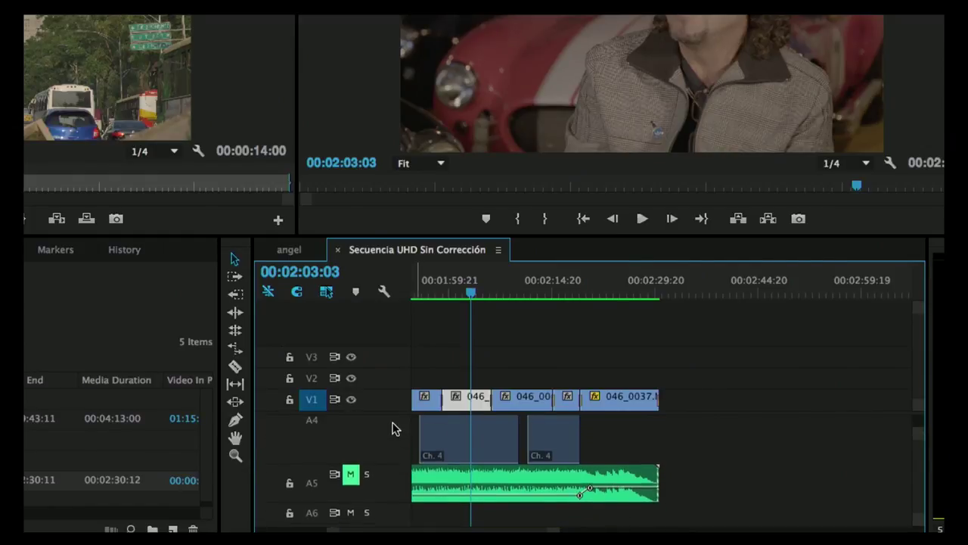
{"action": "scroll", "coordinate": [393, 428], "scroll_direction": "down", "scroll_amount": 4}
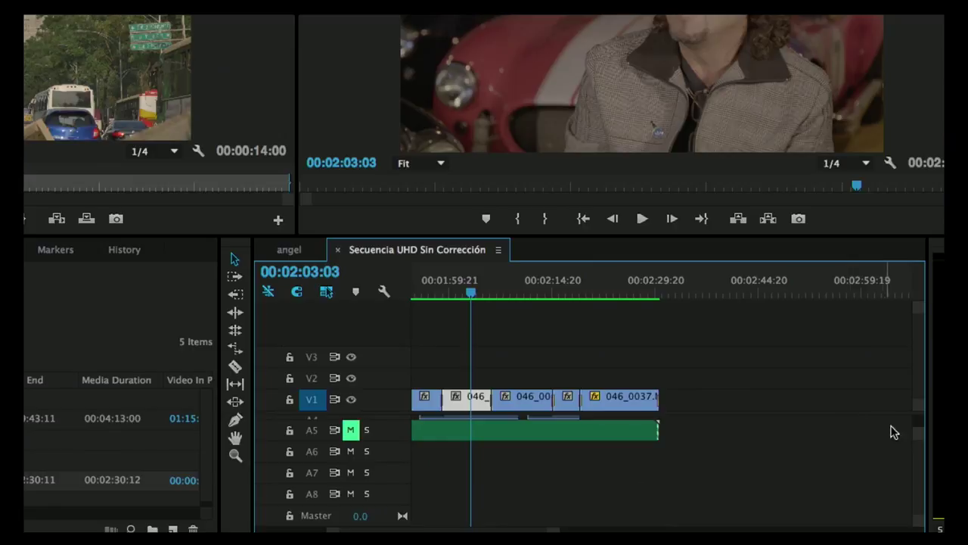
{"action": "left_click_drag", "start_coordinate": [918, 436], "coordinate": [919, 417]}
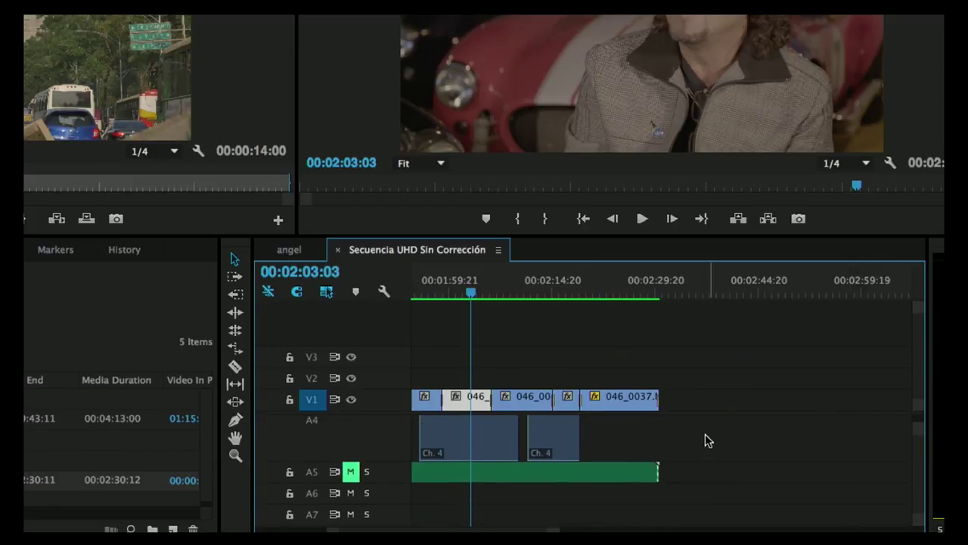
{"action": "scroll", "coordinate": [704, 441], "scroll_direction": "up", "scroll_amount": 2}
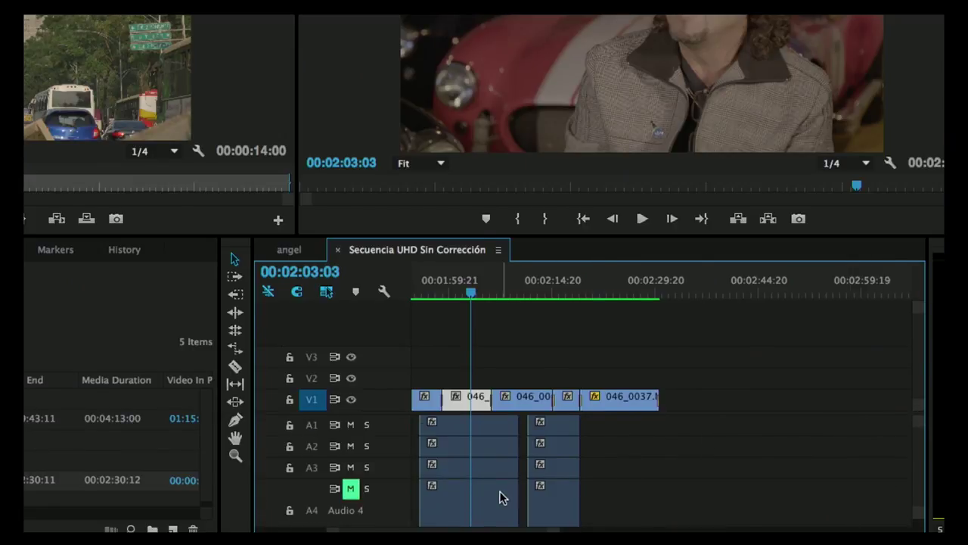
{"action": "scroll", "coordinate": [502, 497], "scroll_direction": "down", "scroll_amount": 3}
{"action": "scroll", "coordinate": [501, 497], "scroll_direction": "up", "scroll_amount": 3}
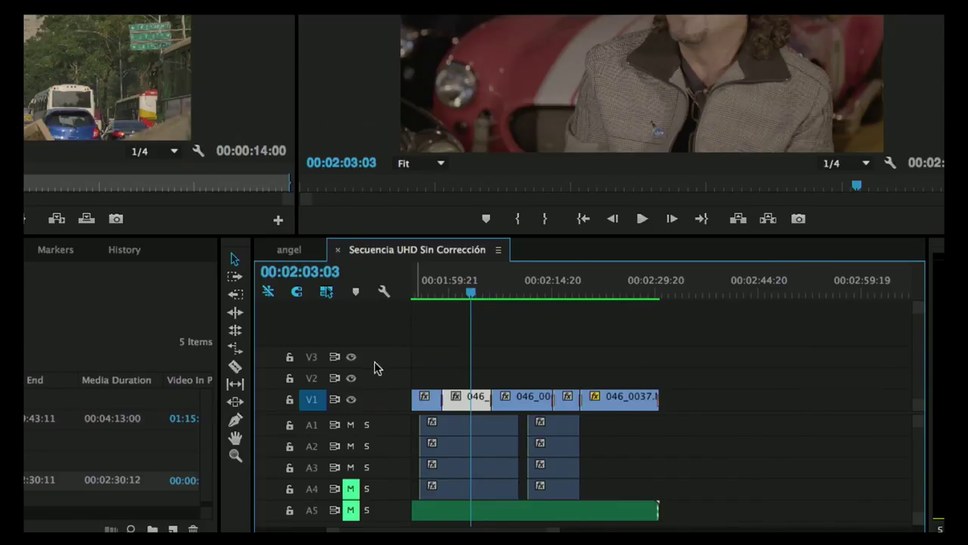
{"action": "left_click_drag", "start_coordinate": [470, 291], "coordinate": [428, 295]}
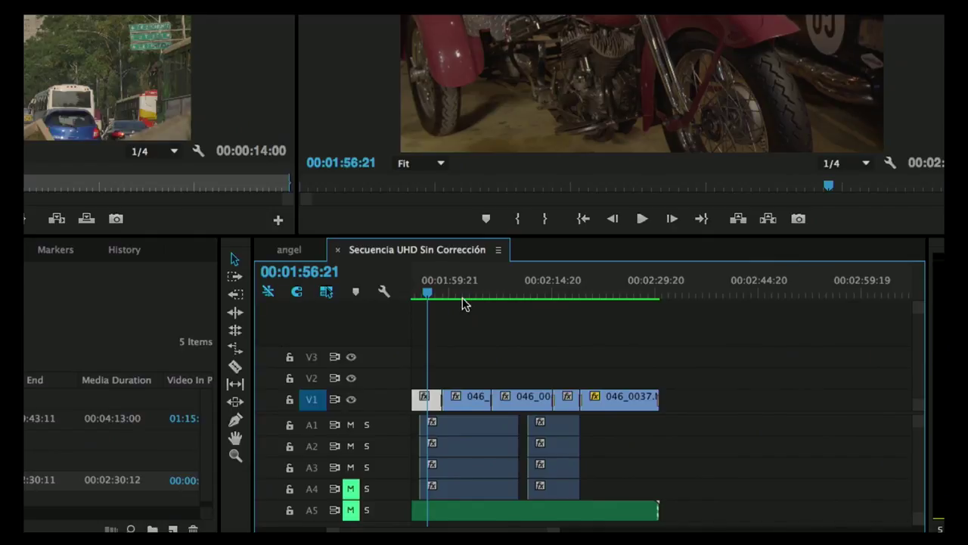
Save the project with Ctrl+S and toggle 'Insert sequences as nests' several times
{"action": "key", "text": "ctrl+s"}
{"action": "left_click", "coordinate": [269, 292]}
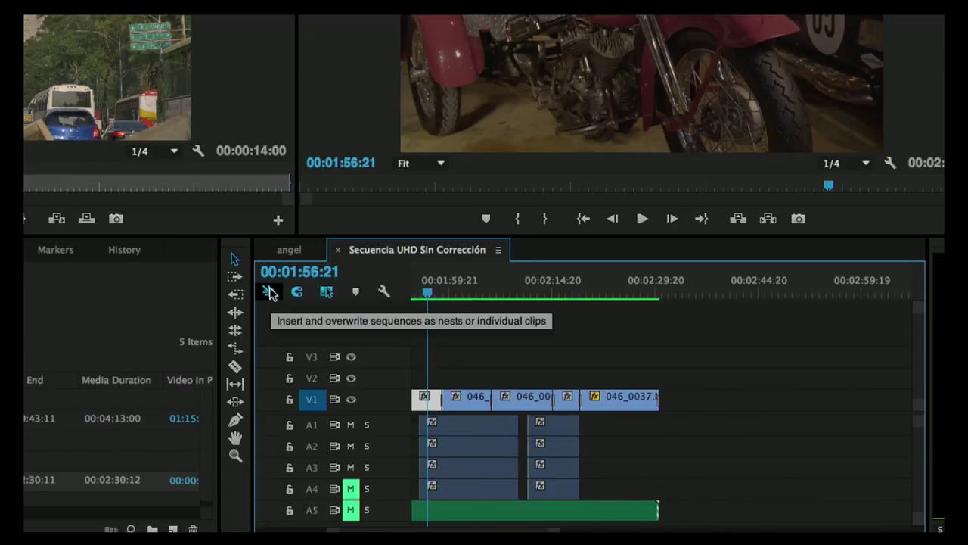
{"action": "left_click", "coordinate": [270, 292]}
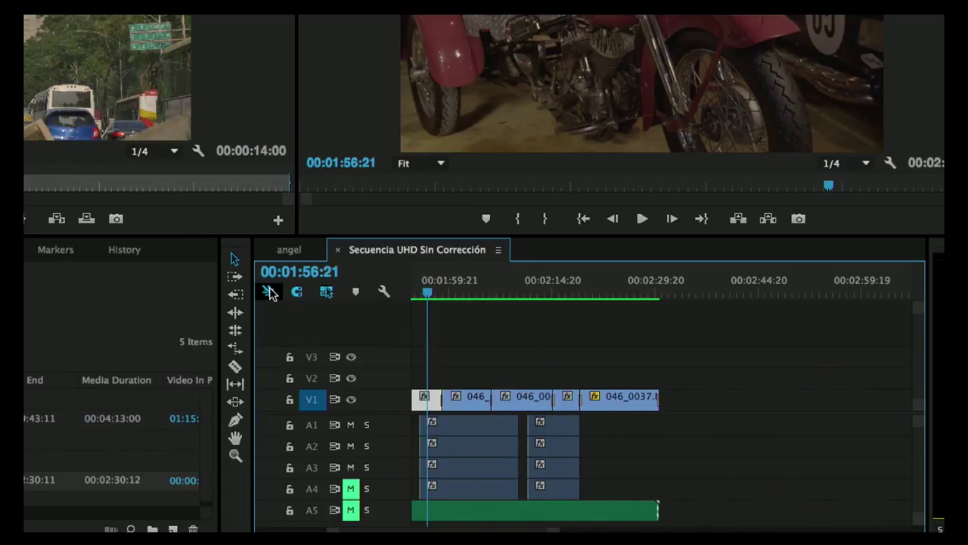
{"action": "left_click", "coordinate": [270, 293]}
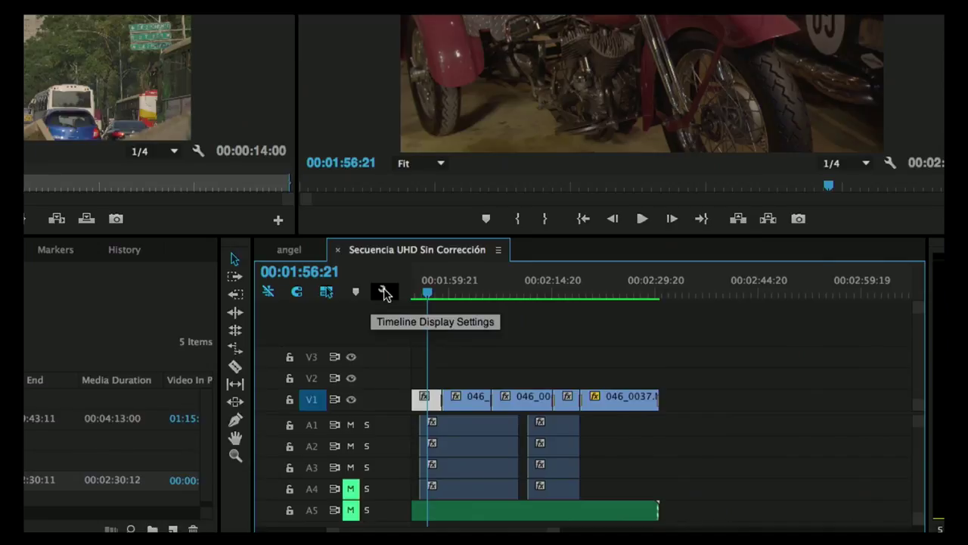
Check Timeline Display Settings without changes, make V1 taller, and zoom in around the clips
{"action": "left_click", "coordinate": [385, 294]}
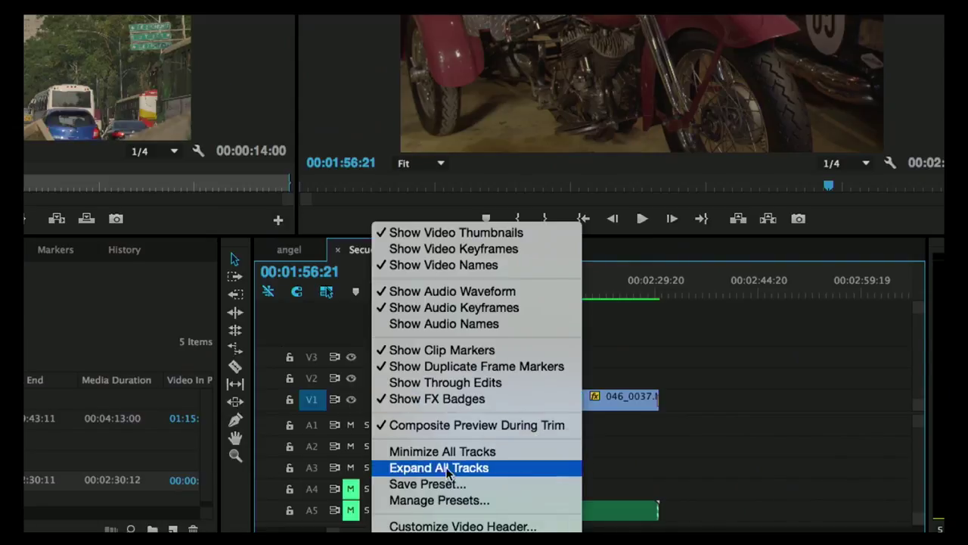
{"action": "left_click", "coordinate": [454, 248]}
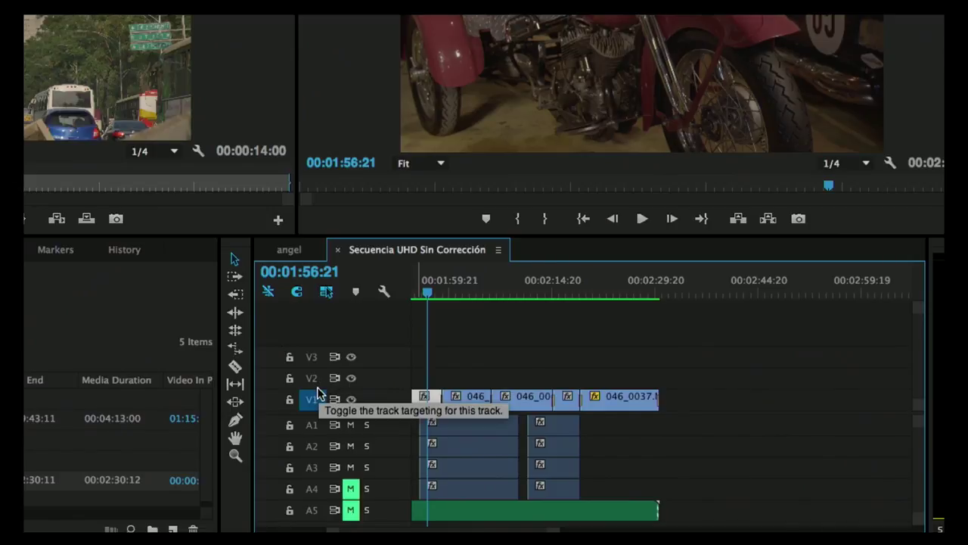
{"action": "left_click_drag", "start_coordinate": [319, 389], "coordinate": [312, 360]}
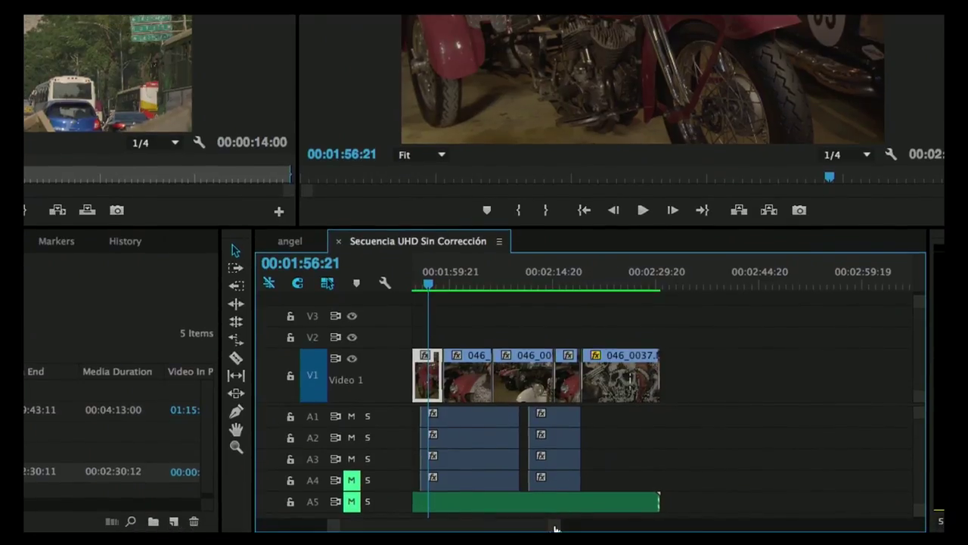
{"action": "left_click_drag", "start_coordinate": [555, 527], "coordinate": [488, 526]}
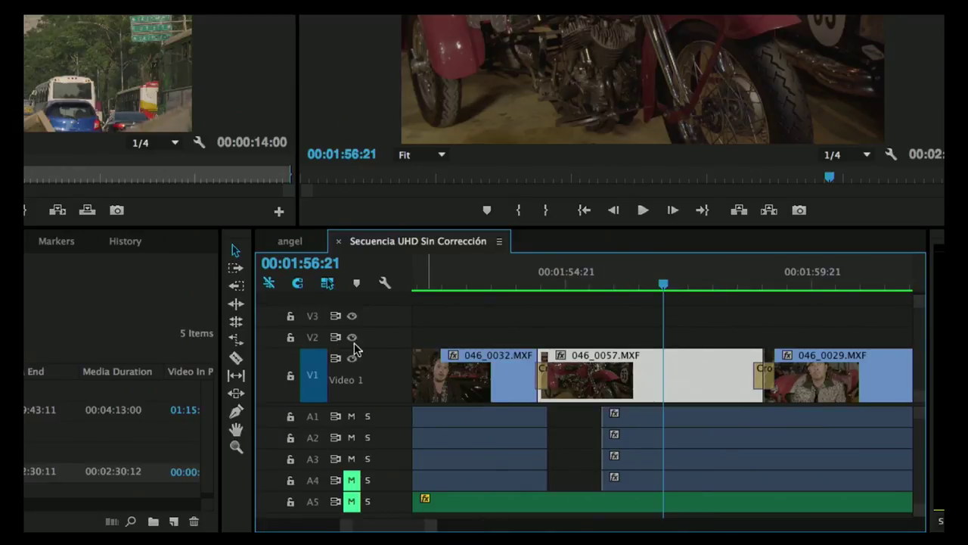
Move the playhead to 00:01:53:02 and collapse the V1 track to a thin height
{"action": "left_click_drag", "start_coordinate": [355, 348], "coordinate": [371, 392]}
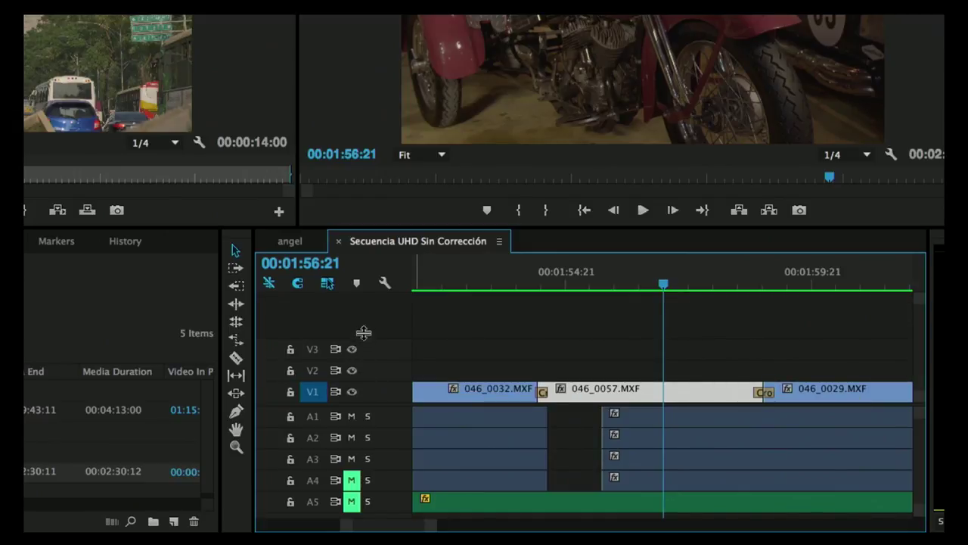
{"action": "left_click_drag", "start_coordinate": [367, 328], "coordinate": [370, 304]}
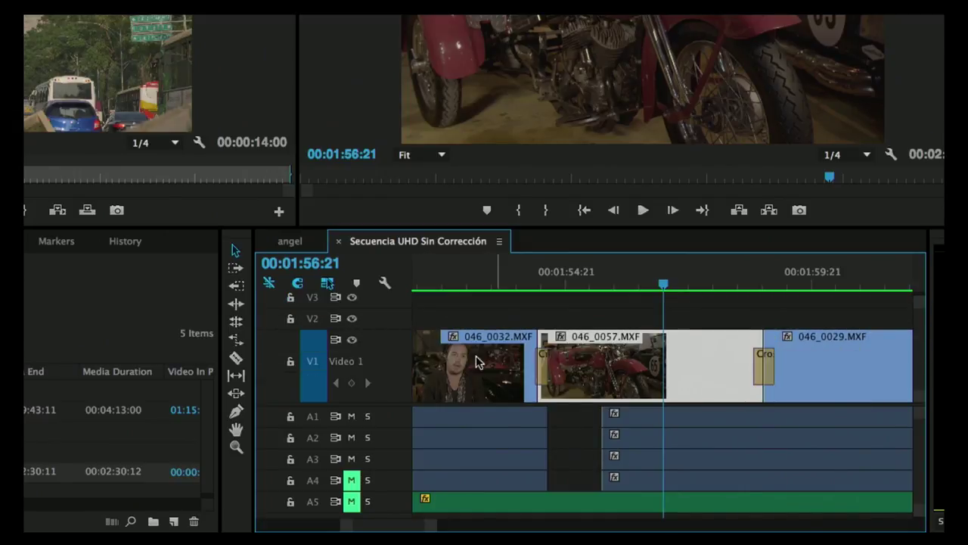
{"action": "left_click", "coordinate": [476, 282]}
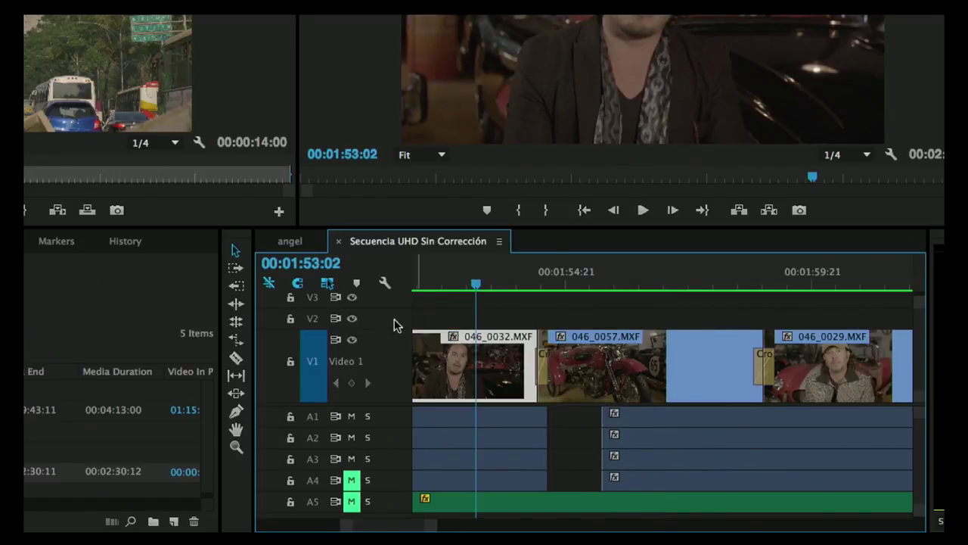
{"action": "left_click_drag", "start_coordinate": [362, 330], "coordinate": [376, 394]}
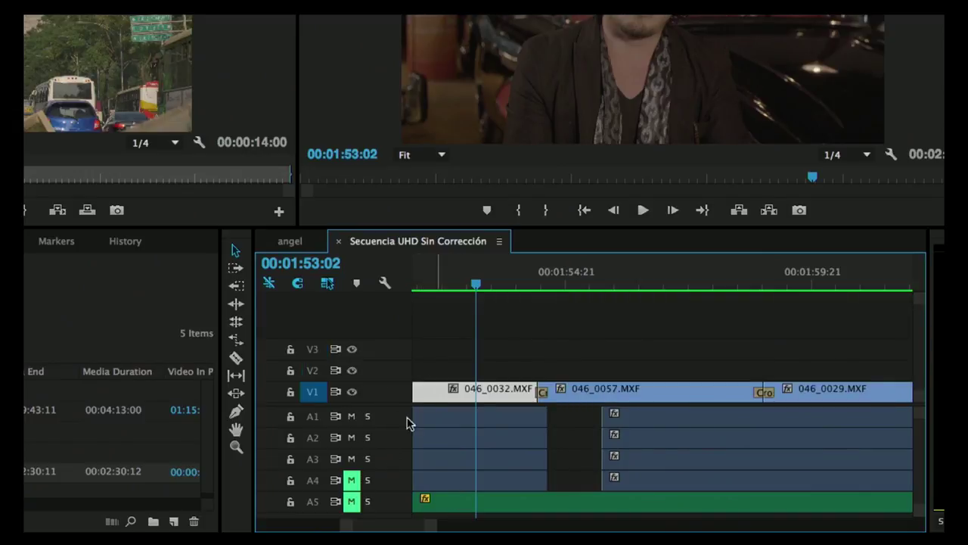
{"action": "left_click", "coordinate": [384, 282]}
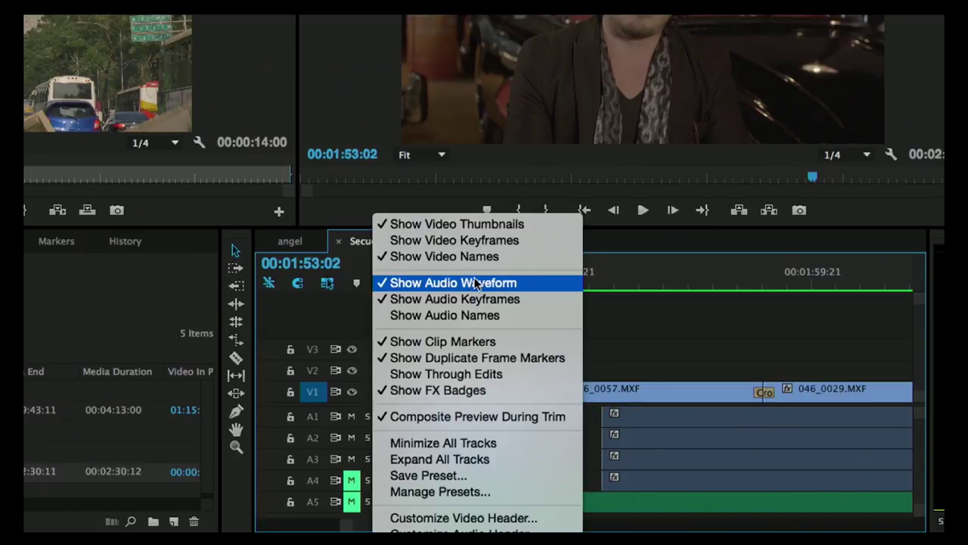
Enlarge audio track A1 to reveal its clips' waveforms
{"action": "left_click", "coordinate": [643, 360]}
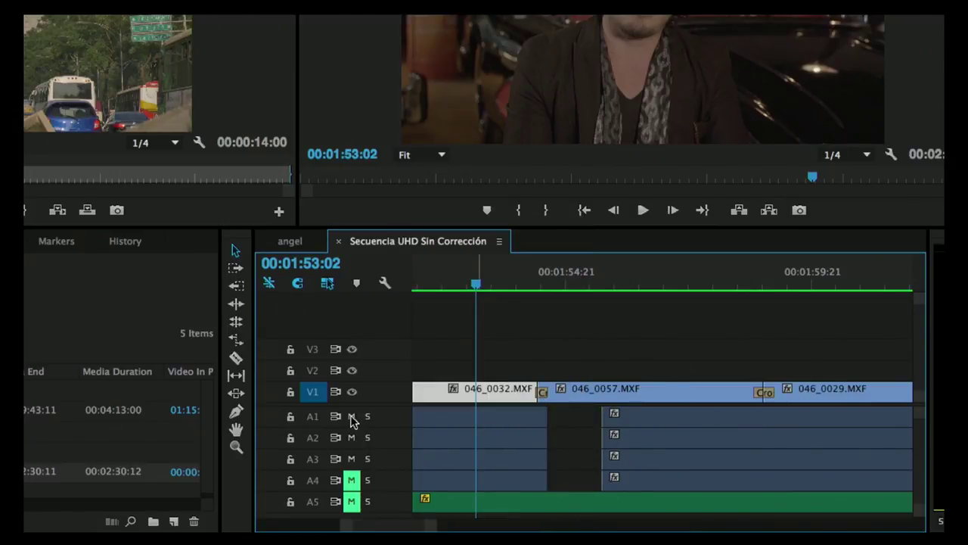
{"action": "left_click_drag", "start_coordinate": [351, 452], "coordinate": [352, 452]}
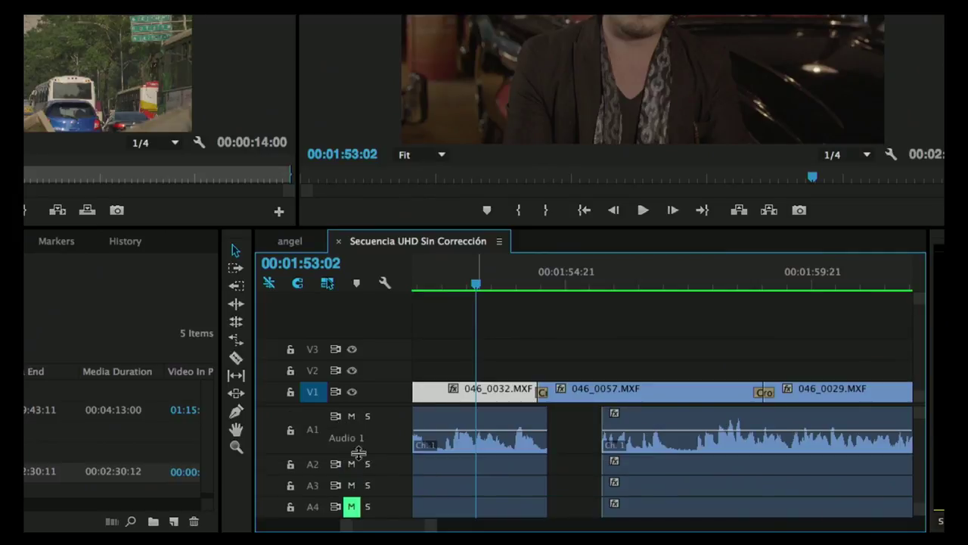
{"action": "left_click_drag", "start_coordinate": [345, 450], "coordinate": [344, 457]}
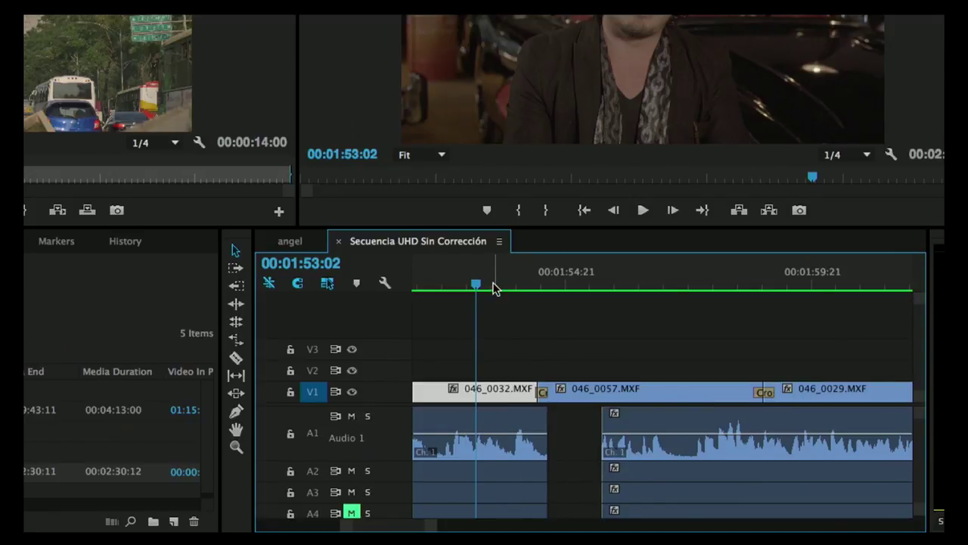
Turn Rectified Audio Waveforms off in the timeline panel menu, then back on
{"action": "left_click", "coordinate": [499, 241]}
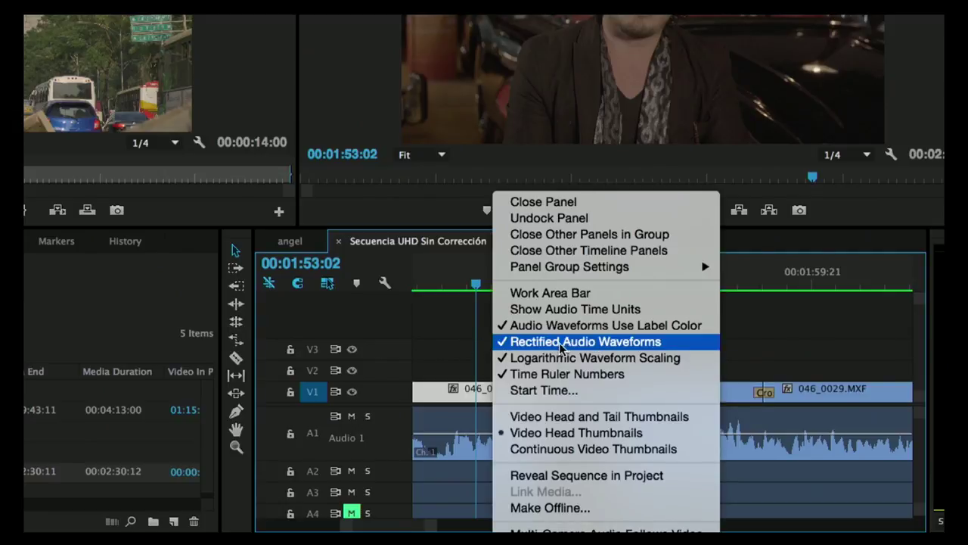
{"action": "left_click", "coordinate": [448, 343]}
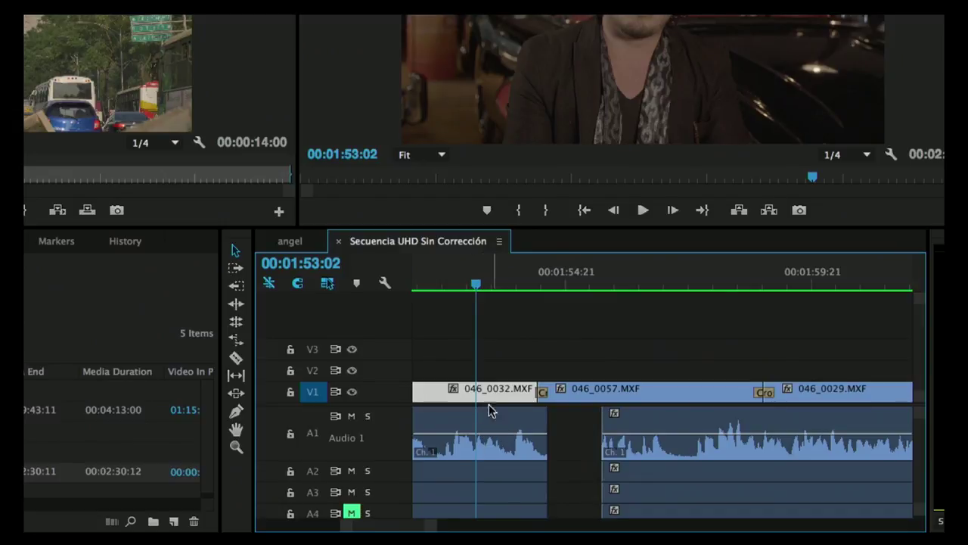
{"action": "left_click", "coordinate": [499, 241]}
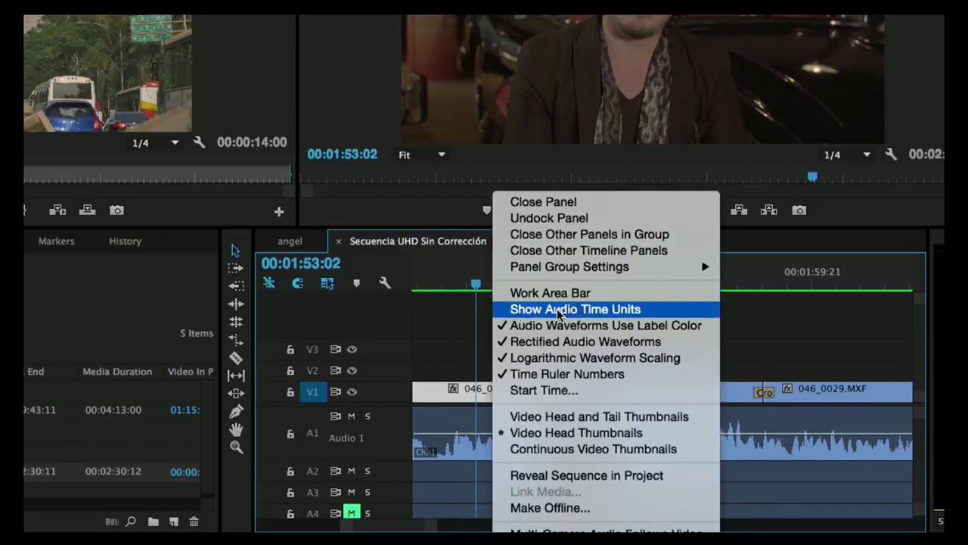
{"action": "left_click", "coordinate": [559, 342]}
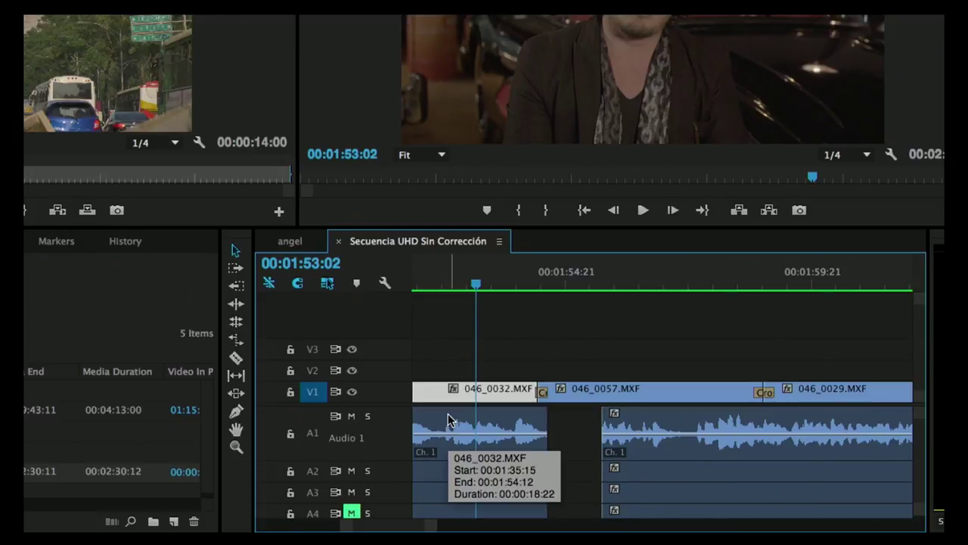
{"action": "left_click", "coordinate": [503, 242]}
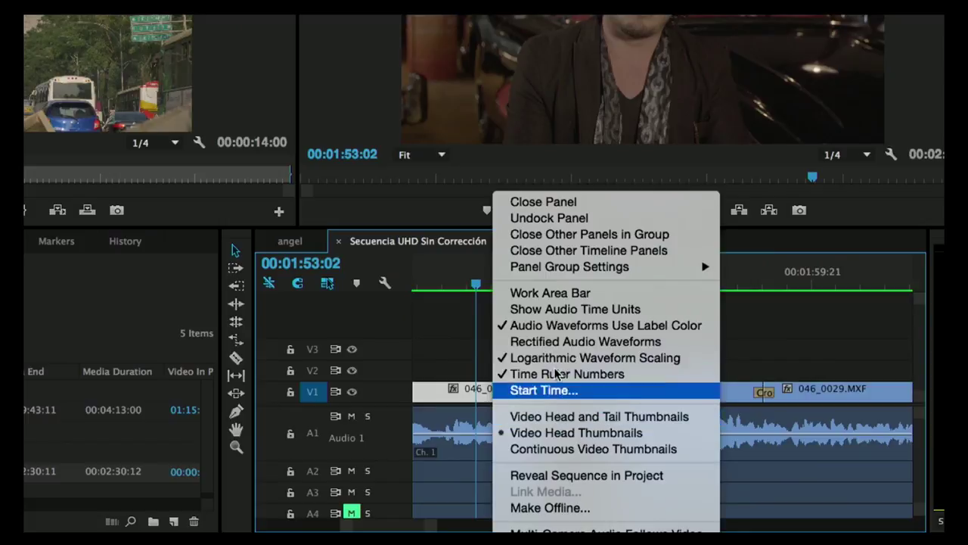
{"action": "left_click", "coordinate": [558, 341]}
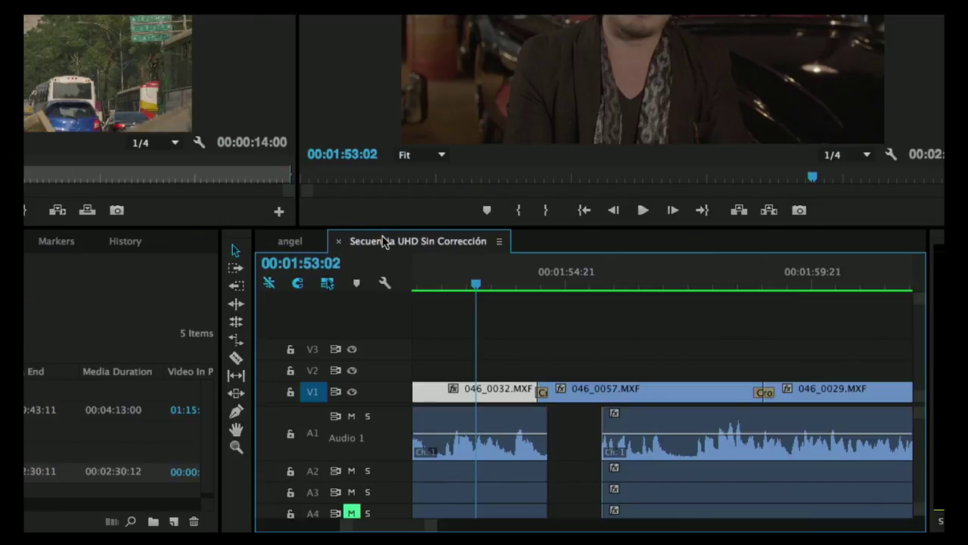
{"action": "left_click", "coordinate": [303, 240]}
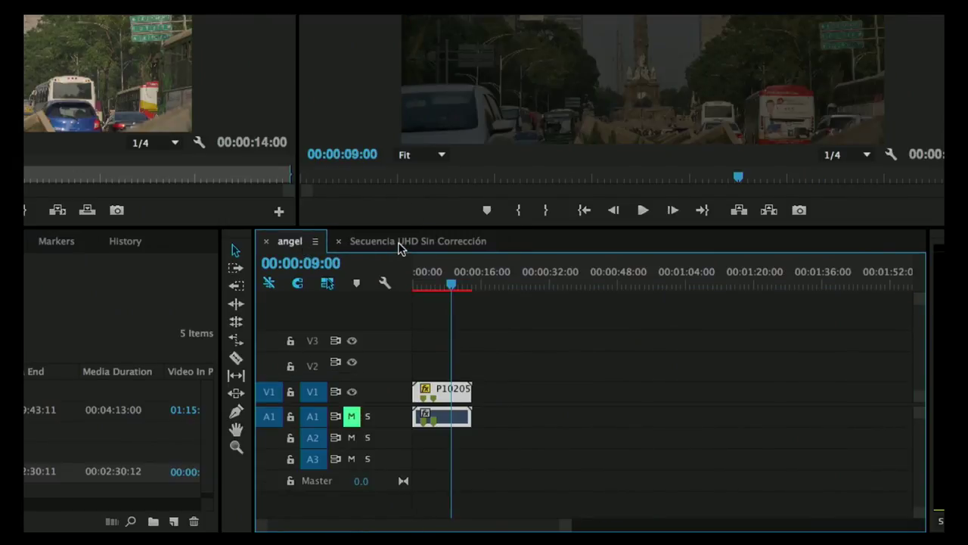
{"action": "left_click", "coordinate": [400, 243]}
{"action": "left_click", "coordinate": [315, 240]}
{"action": "left_click", "coordinate": [186, 102]}
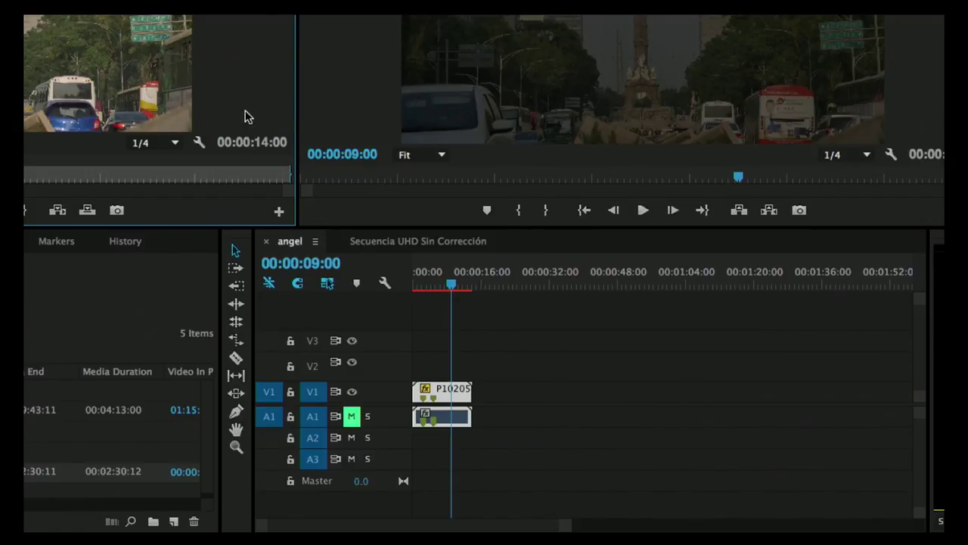
{"action": "left_click", "coordinate": [365, 123]}
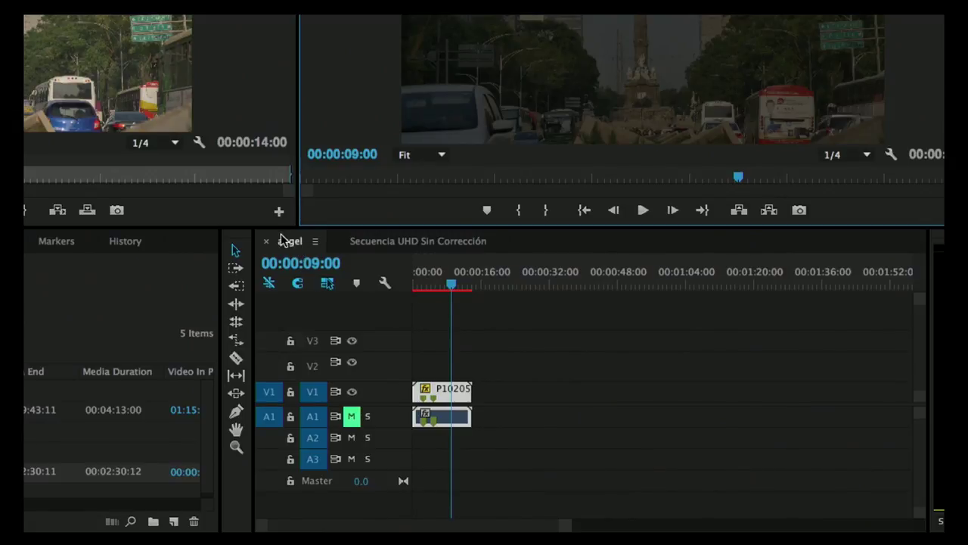
{"action": "left_click", "coordinate": [289, 245]}
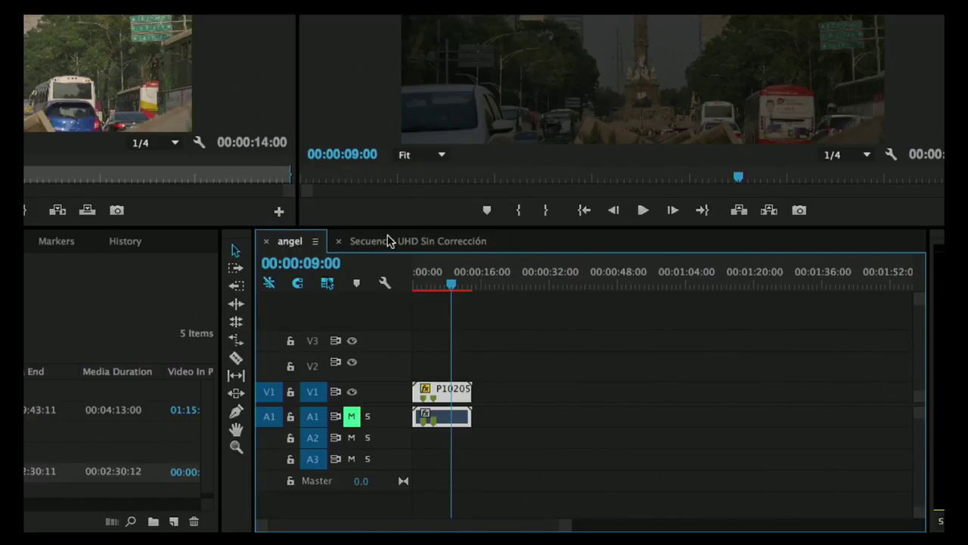
{"action": "left_click", "coordinate": [387, 244]}
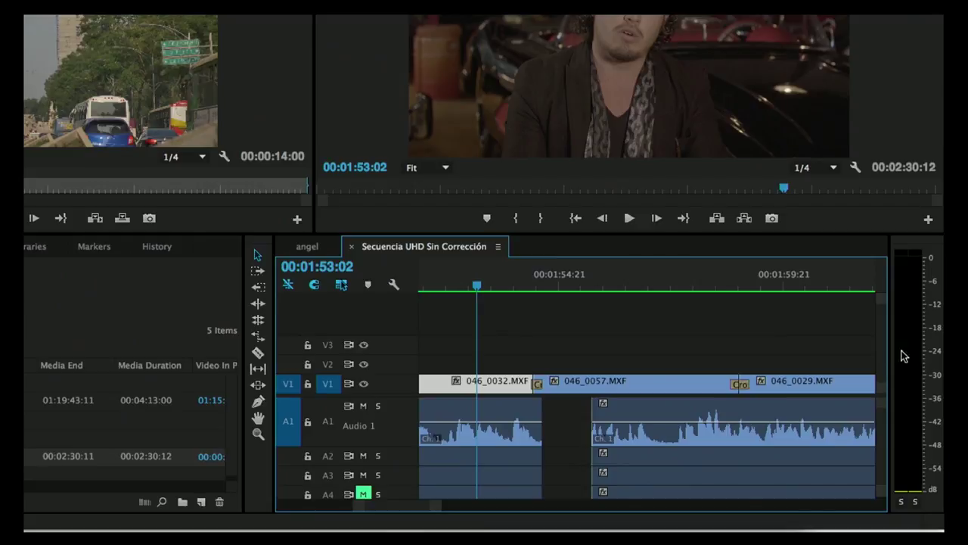
Play the sequence from about 01:57:18 and stop at 00:02:01:07 in the last clip
{"action": "left_click", "coordinate": [667, 280]}
{"action": "key", "text": "space"}
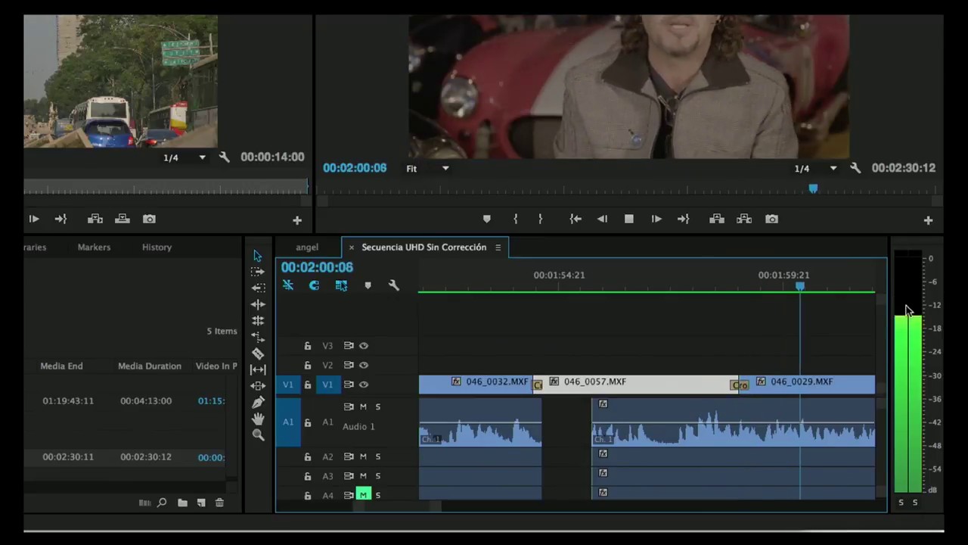
{"action": "key", "text": "space"}
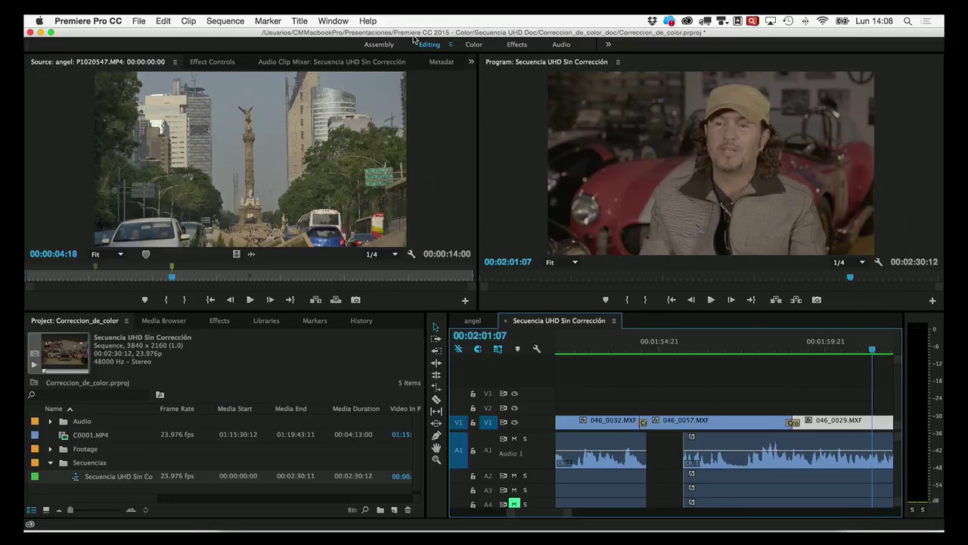
{"action": "left_click", "coordinate": [334, 22]}
{"action": "mouse_move", "coordinate": [344, 37]}
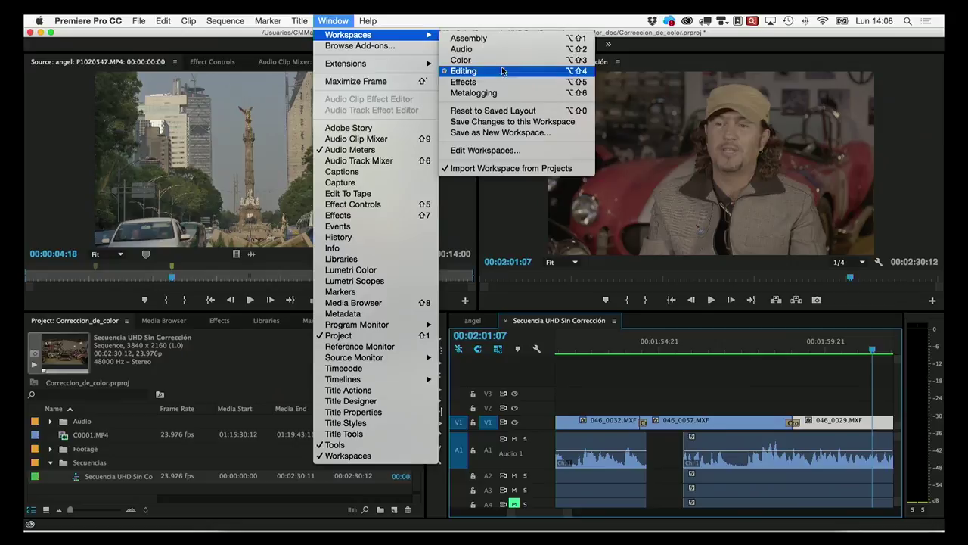
{"action": "left_click", "coordinate": [649, 50]}
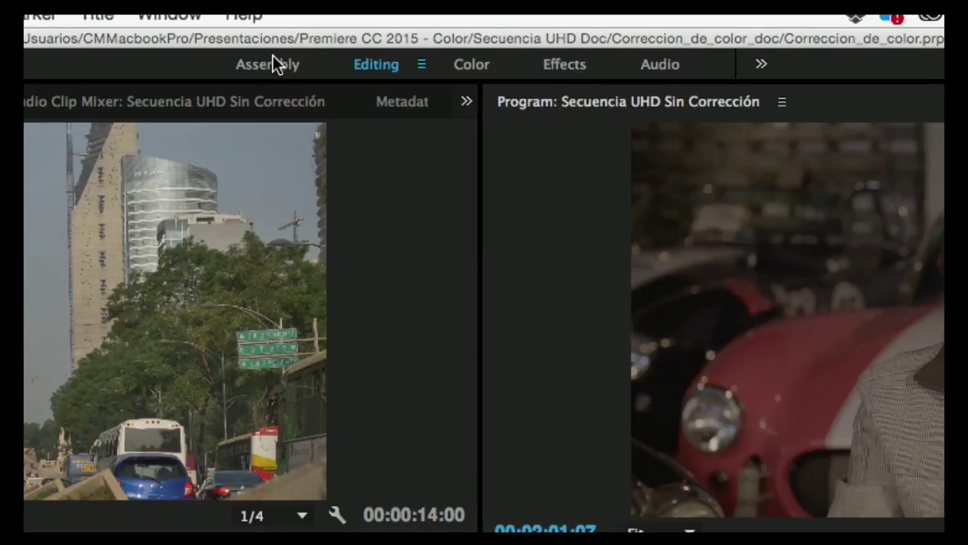
{"action": "left_click", "coordinate": [274, 61]}
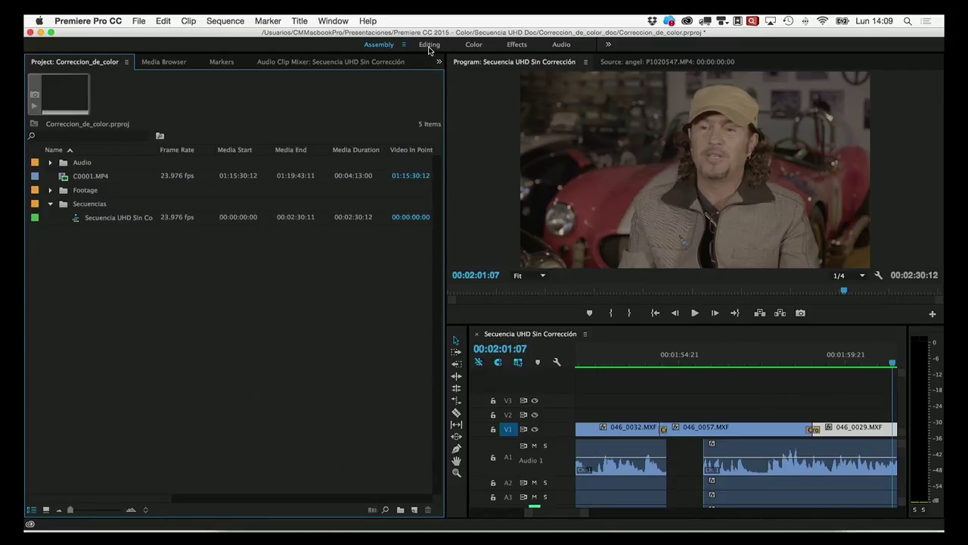
{"action": "left_click", "coordinate": [428, 44]}
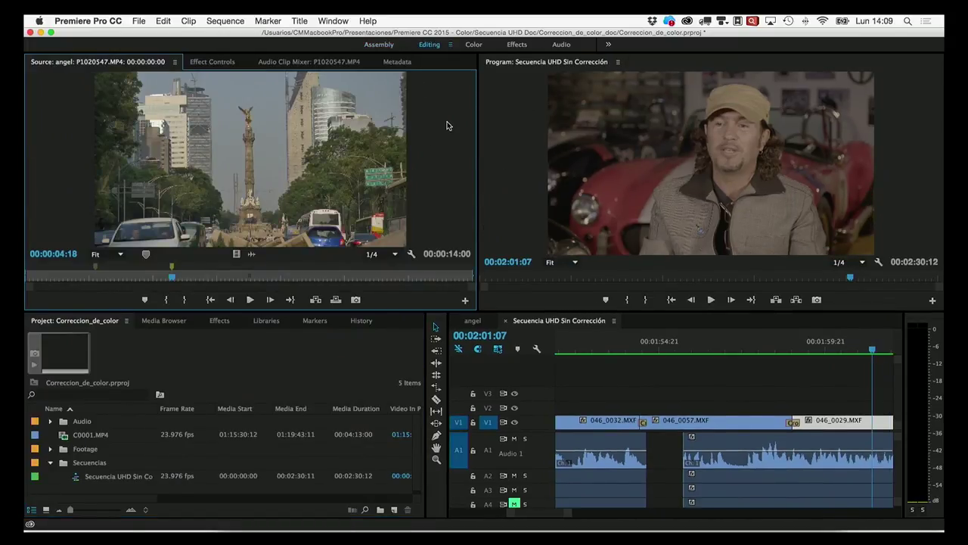
{"action": "left_click", "coordinate": [385, 44]}
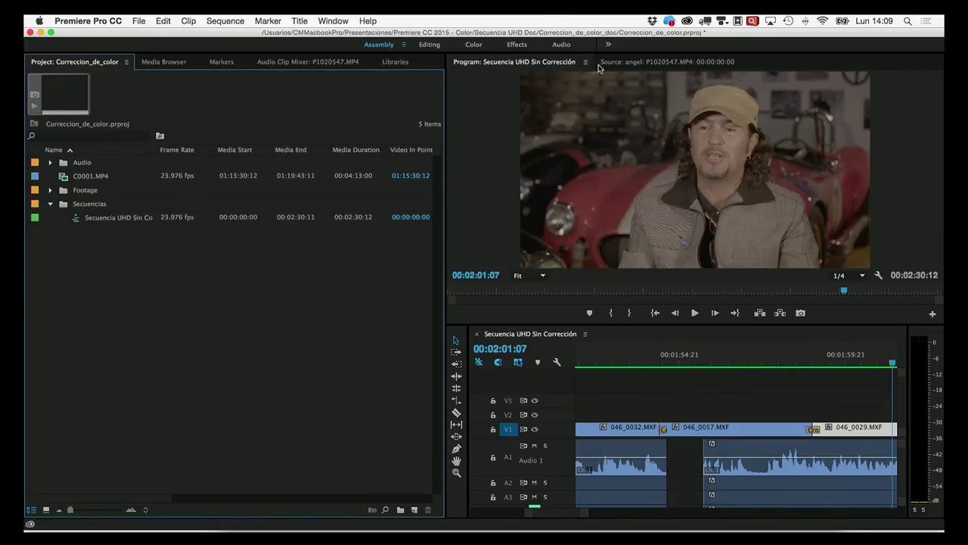
{"action": "left_click", "coordinate": [621, 62]}
{"action": "left_click", "coordinate": [558, 62]}
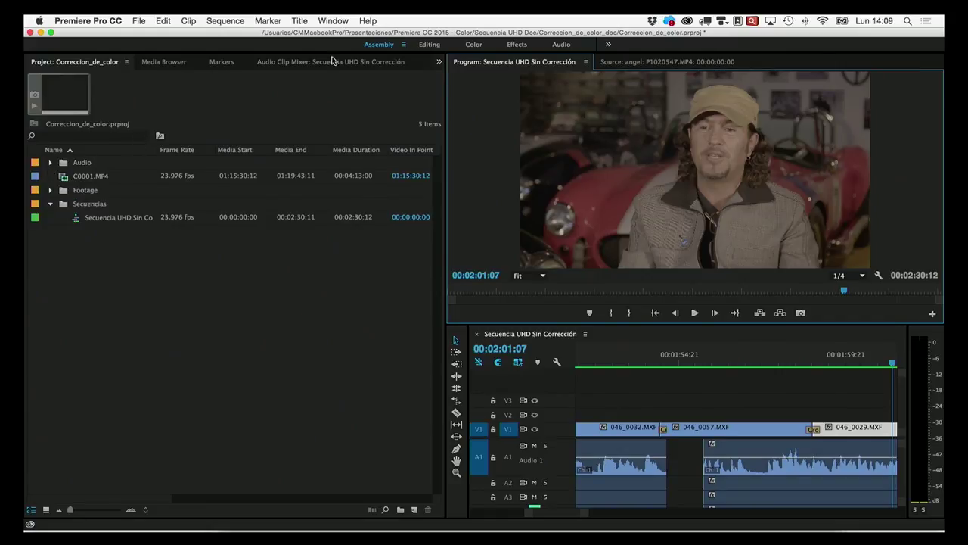
{"action": "left_click", "coordinate": [161, 64]}
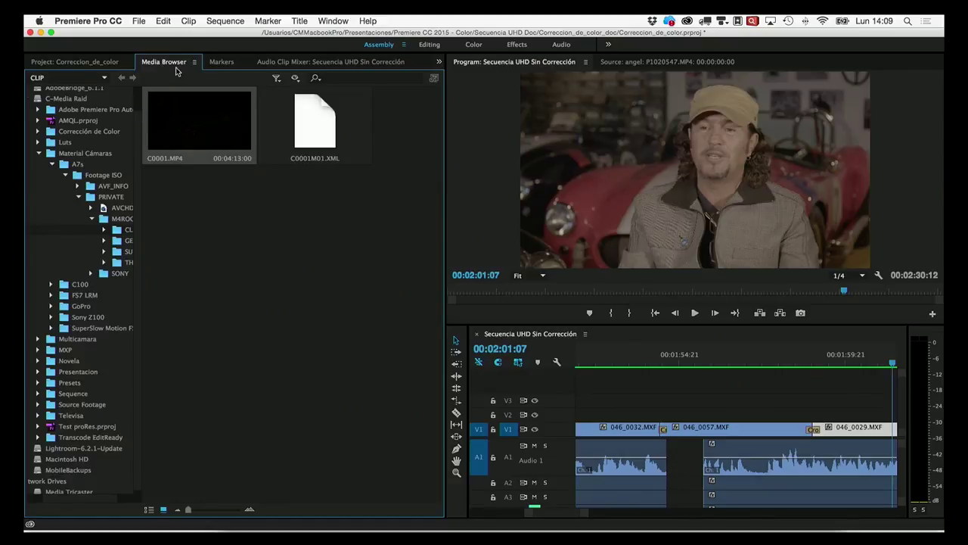
{"action": "left_click", "coordinate": [231, 65]}
{"action": "left_click", "coordinate": [305, 65]}
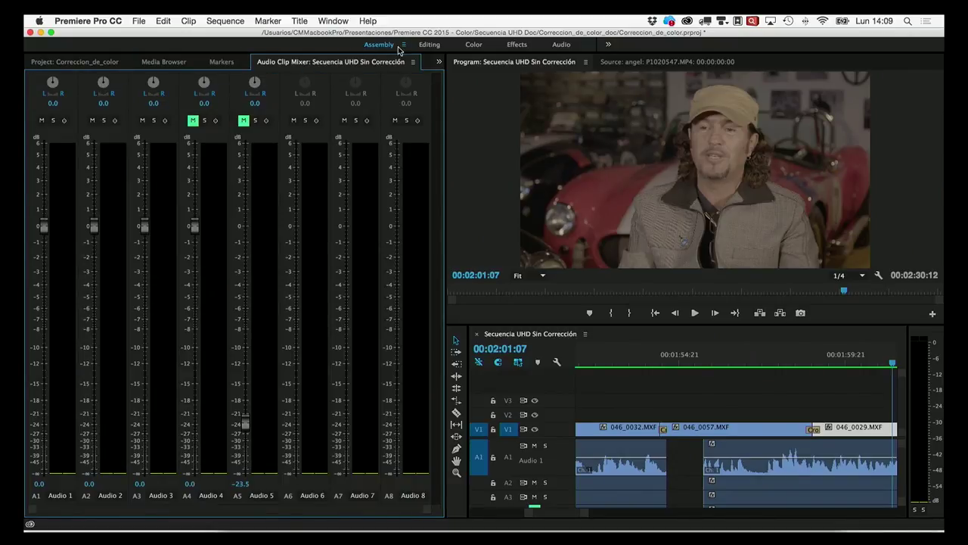
{"action": "left_click", "coordinate": [106, 62]}
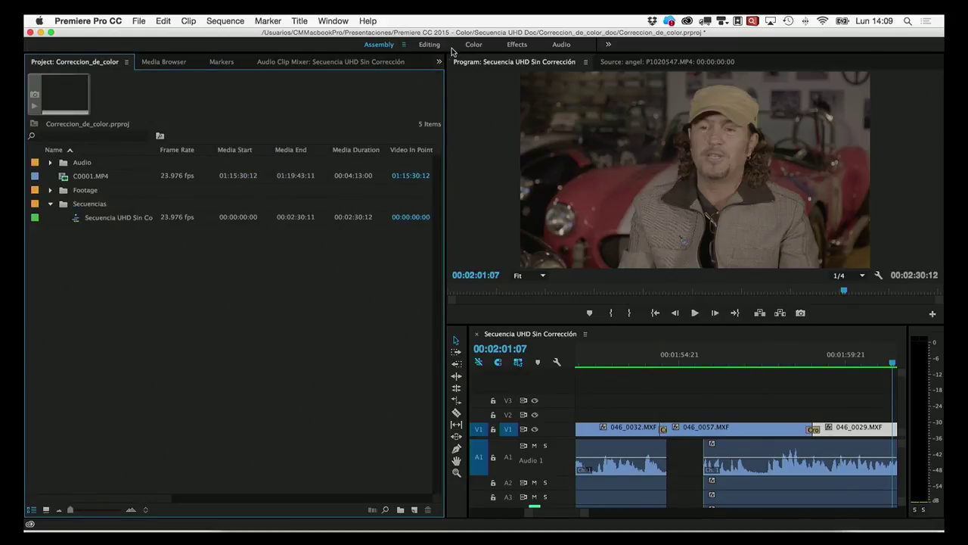
{"action": "left_click", "coordinate": [437, 45]}
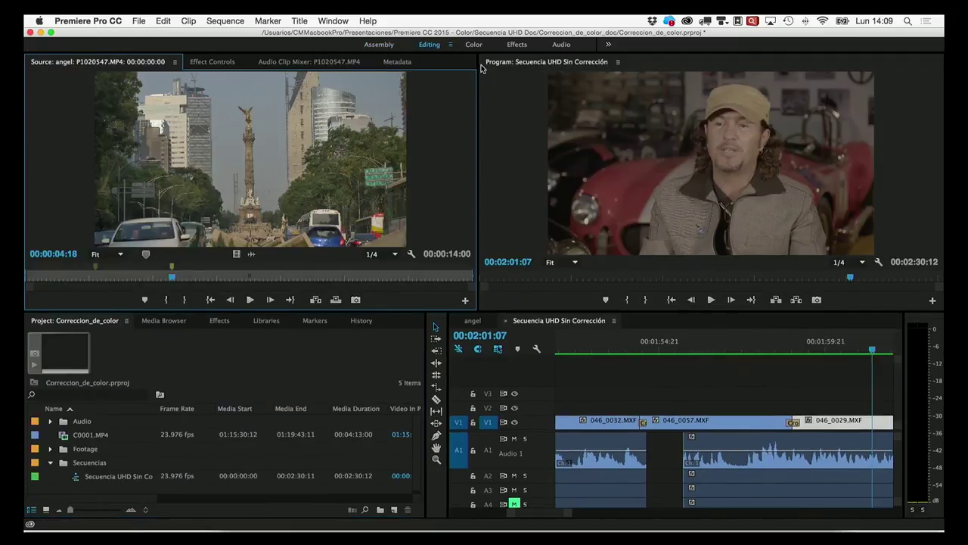
{"action": "left_click", "coordinate": [474, 45]}
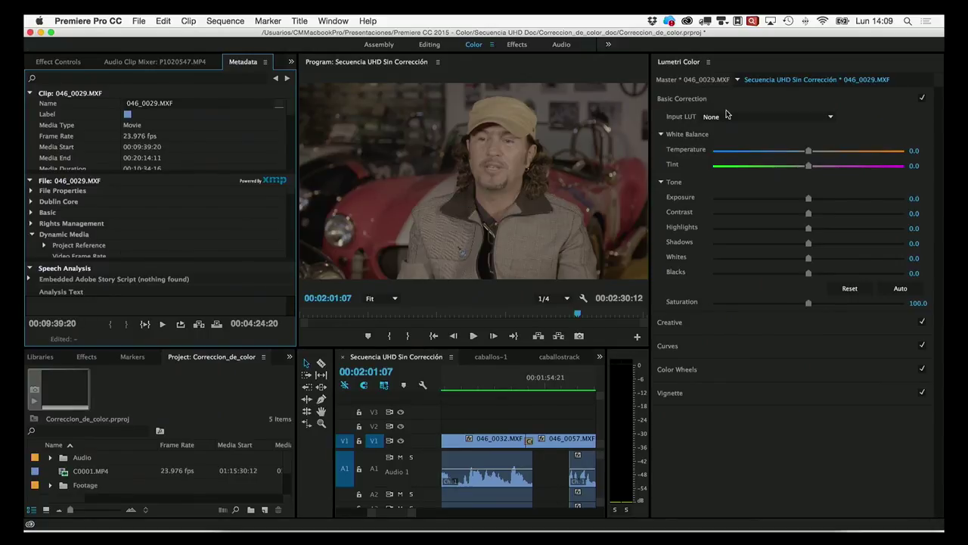
Show Lumetri Scopes in the left frame, then switch to the Effects workspace
{"action": "left_click", "coordinate": [690, 65]}
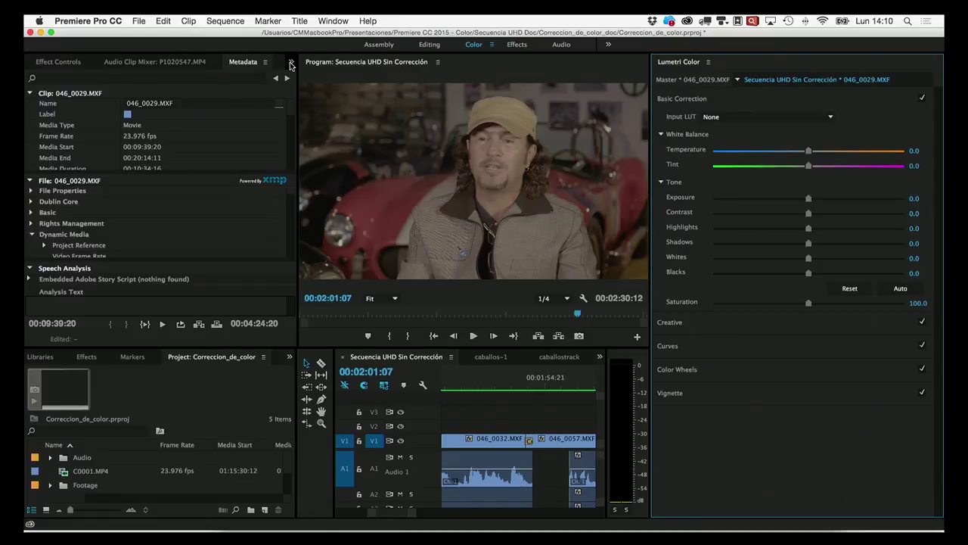
{"action": "left_click", "coordinate": [291, 66]}
{"action": "left_click", "coordinate": [314, 89]}
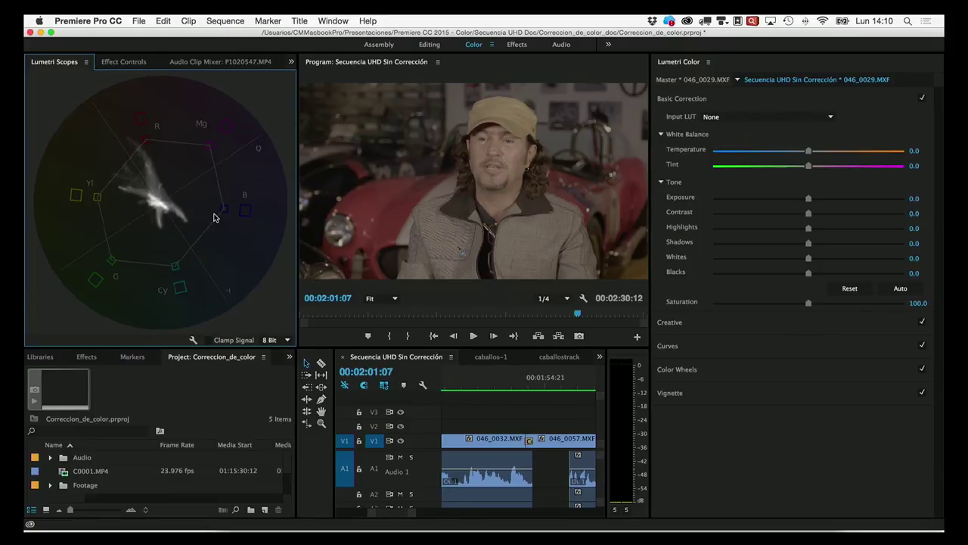
{"action": "left_click", "coordinate": [516, 46]}
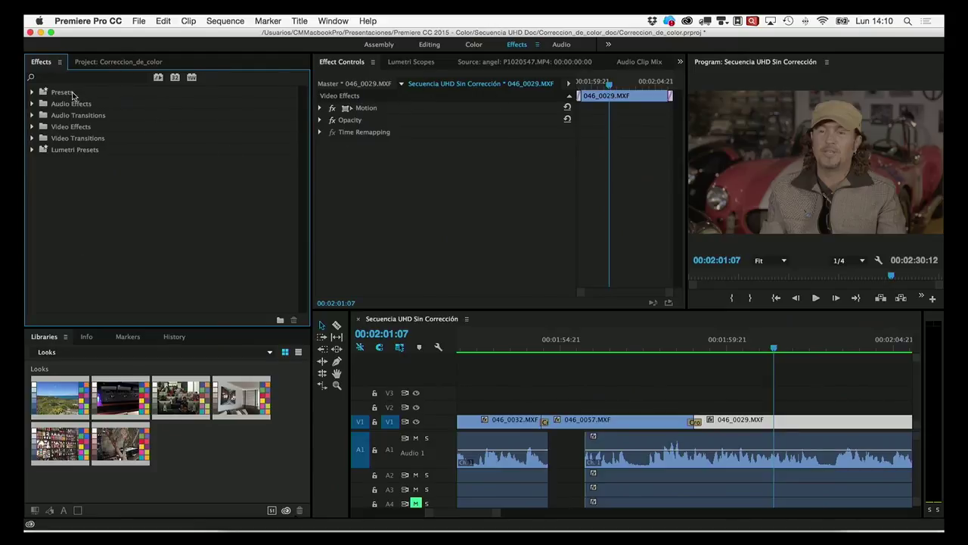
Switch to the Audio workspace and then back to Editing
{"action": "left_click", "coordinate": [561, 45]}
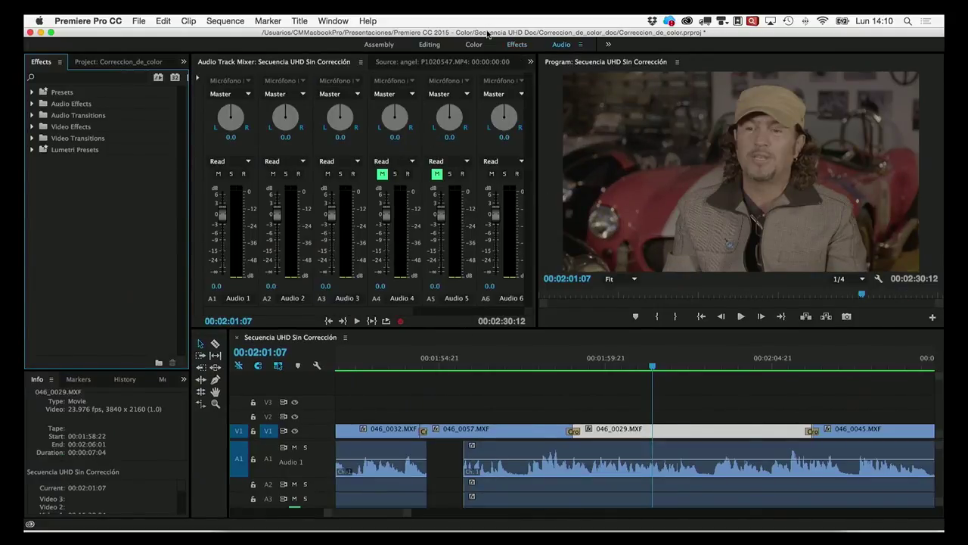
{"action": "left_click", "coordinate": [429, 45]}
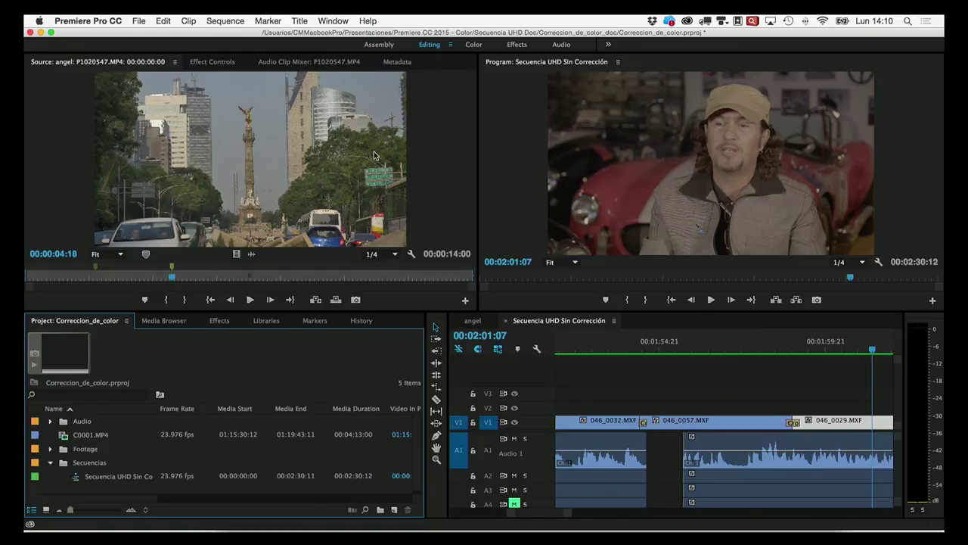
Bring up the Markers panel showing its two markers
{"action": "left_click", "coordinate": [339, 23]}
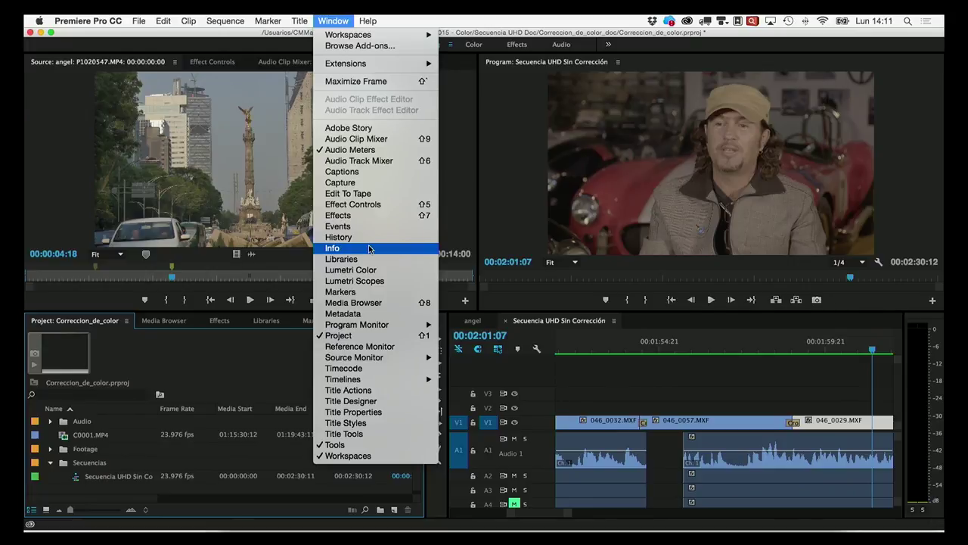
{"action": "left_click", "coordinate": [460, 169]}
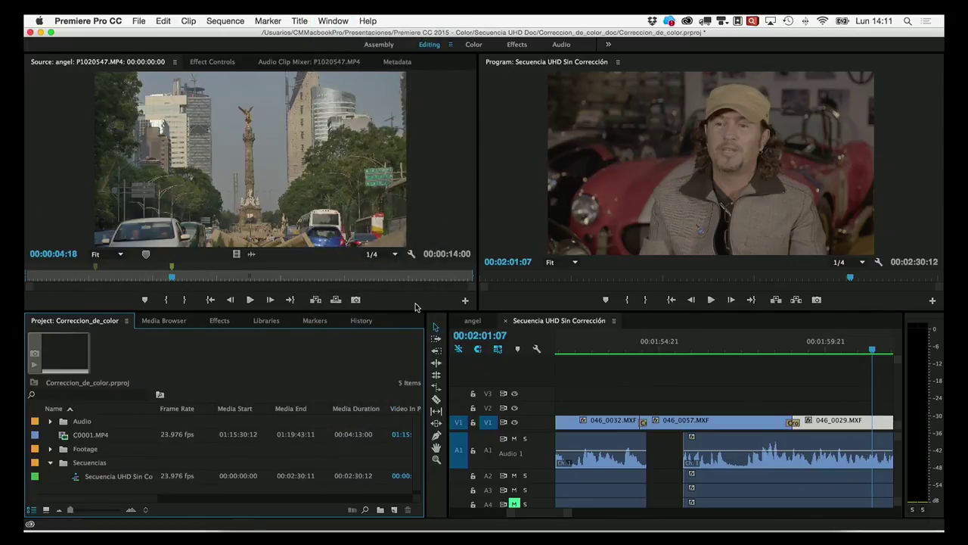
{"action": "left_click", "coordinate": [315, 320]}
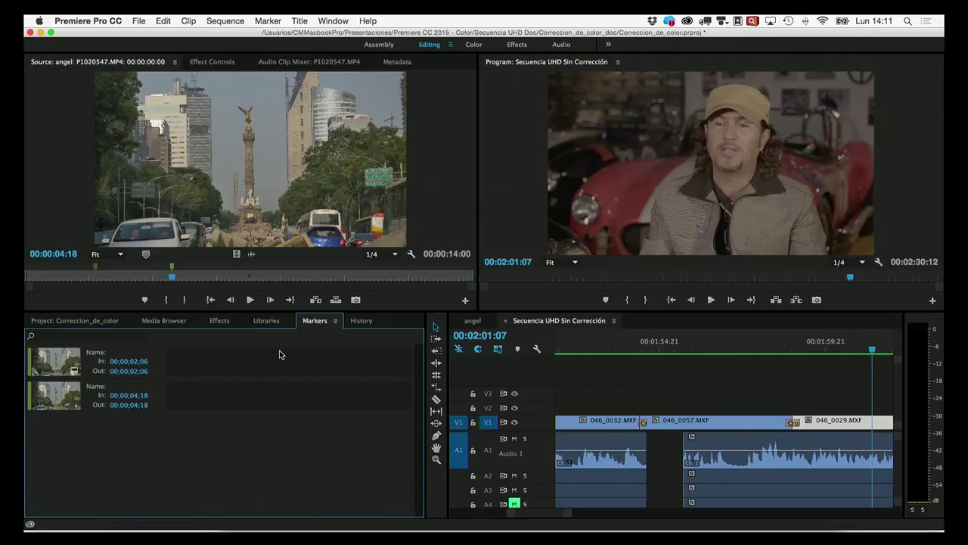
Dock the Markers panel on the right side of the Source monitor
{"action": "left_click_drag", "start_coordinate": [317, 323], "coordinate": [390, 254]}
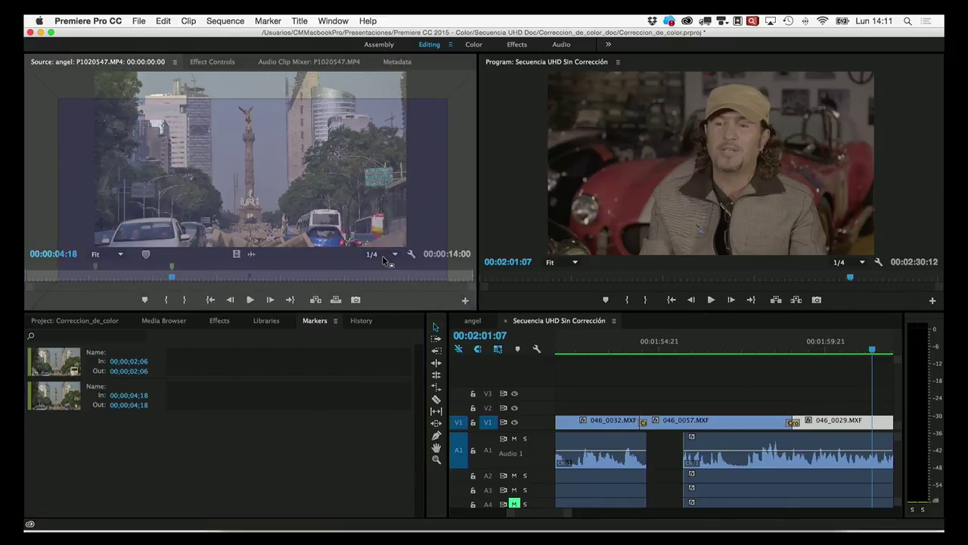
{"action": "left_click_drag", "start_coordinate": [372, 274], "coordinate": [370, 206]}
{"action": "left_click_drag", "start_coordinate": [429, 168], "coordinate": [460, 146]}
{"action": "left_click_drag", "start_coordinate": [451, 108], "coordinate": [350, 85]}
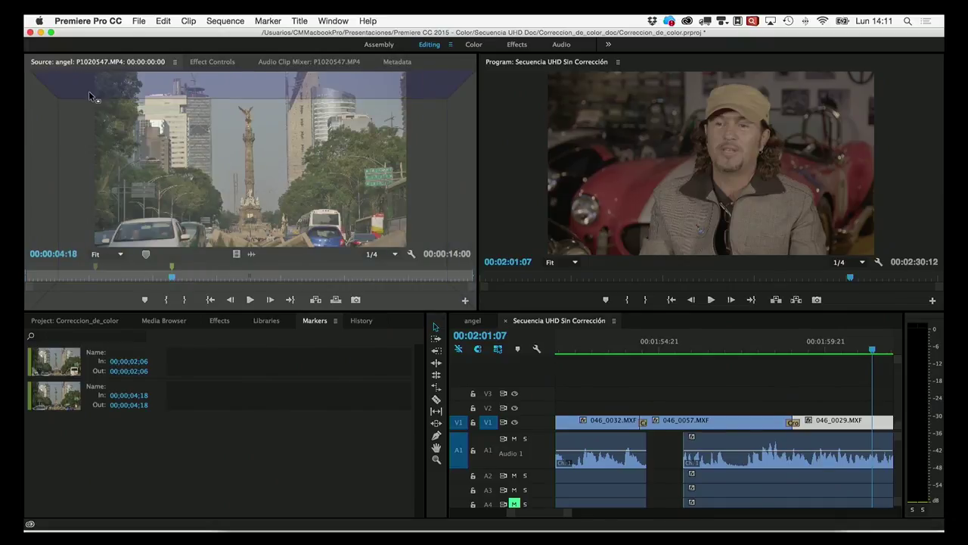
{"action": "left_click_drag", "start_coordinate": [90, 96], "coordinate": [43, 235]}
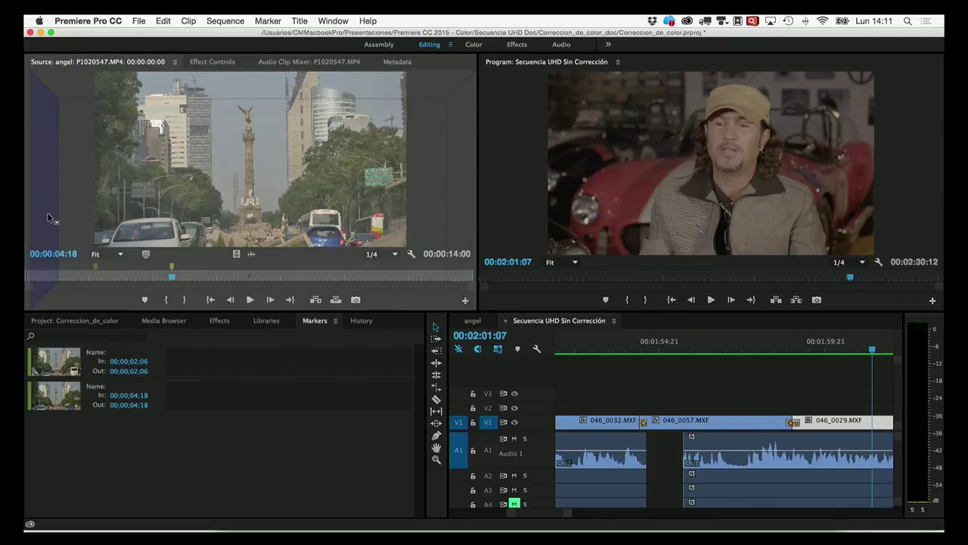
{"action": "left_click_drag", "start_coordinate": [47, 244], "coordinate": [75, 292]}
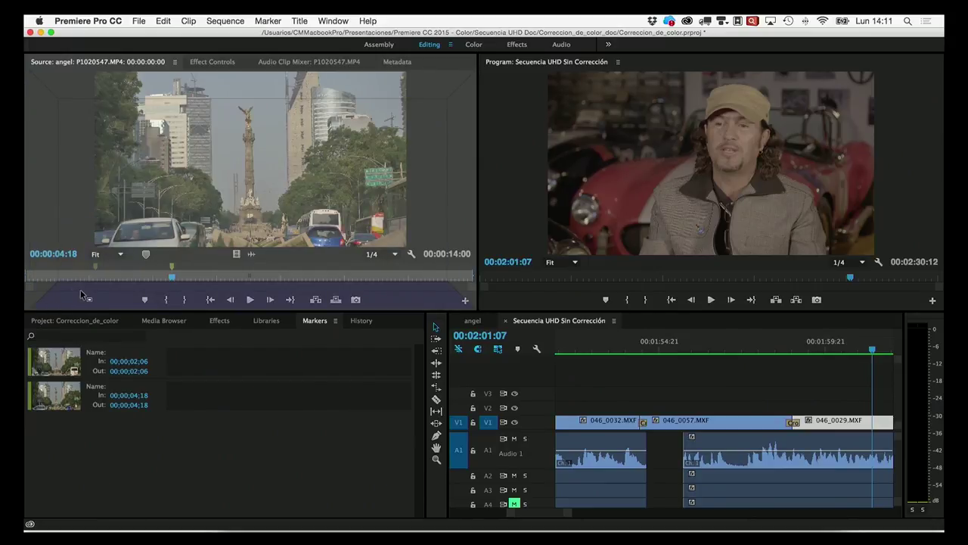
{"action": "left_click_drag", "start_coordinate": [78, 289], "coordinate": [383, 272]}
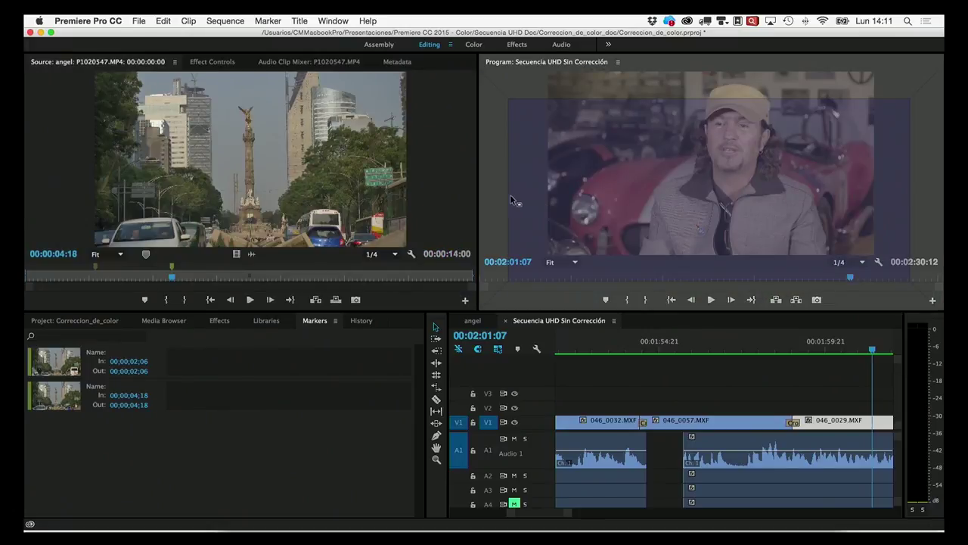
{"action": "mouse_move", "coordinate": [445, 203]}
{"action": "left_mouse_down"}
{"action": "mouse_move", "coordinate": [497, 192]}
{"action": "mouse_move", "coordinate": [517, 334]}
{"action": "mouse_move", "coordinate": [25, 268]}
{"action": "mouse_move", "coordinate": [95, 252]}
{"action": "left_mouse_up"}
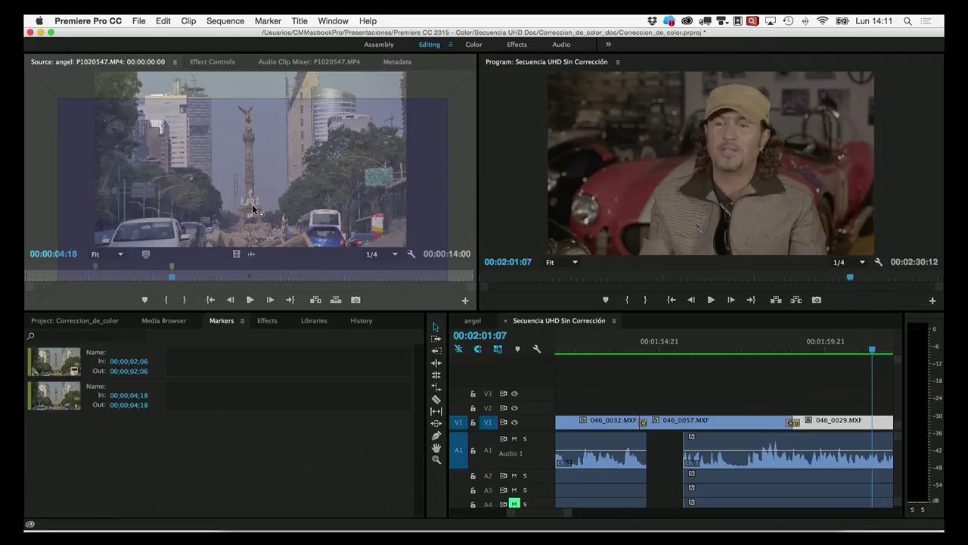
{"action": "left_click_drag", "start_coordinate": [396, 165], "coordinate": [458, 159]}
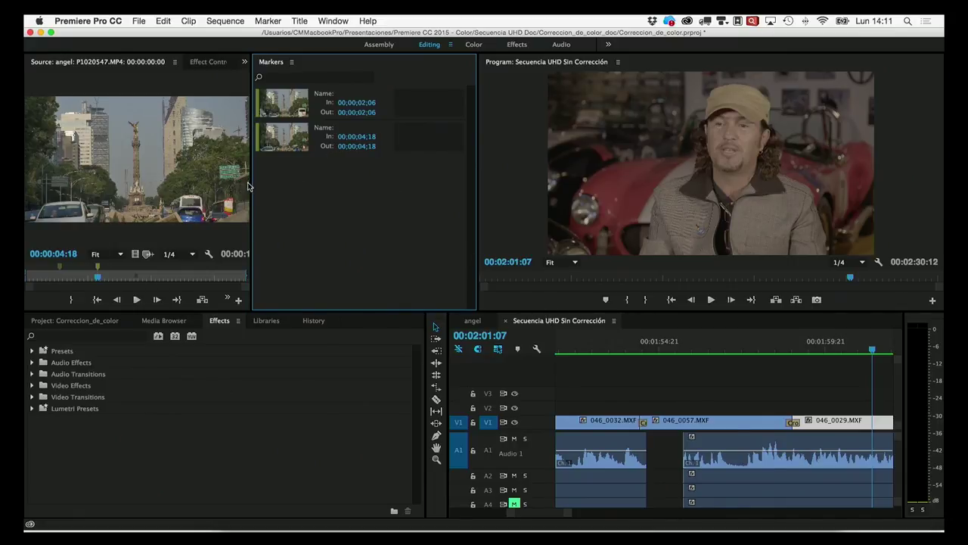
Widen Markers over Source, widen the tools panel, and make both monitors taller
{"action": "left_click_drag", "start_coordinate": [251, 183], "coordinate": [208, 187]}
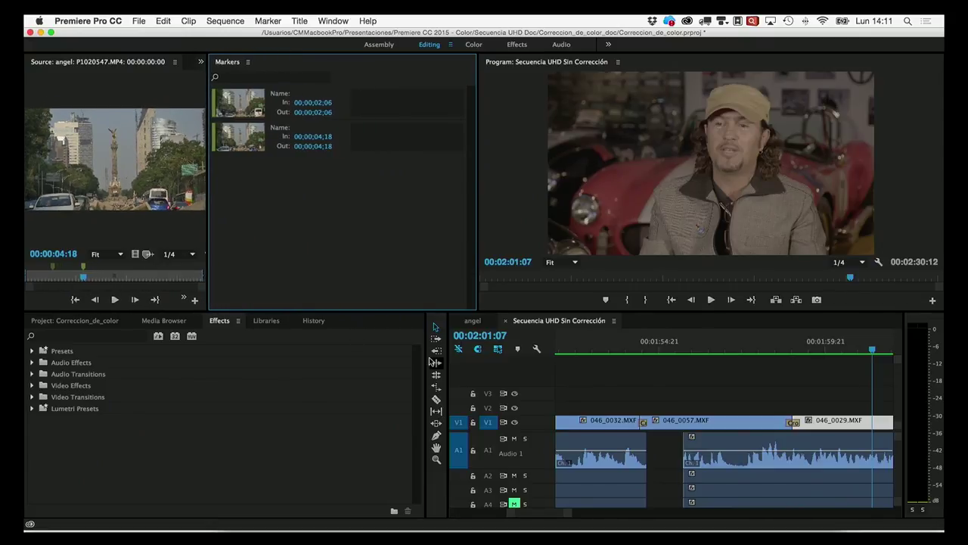
{"action": "left_click_drag", "start_coordinate": [424, 359], "coordinate": [265, 359]}
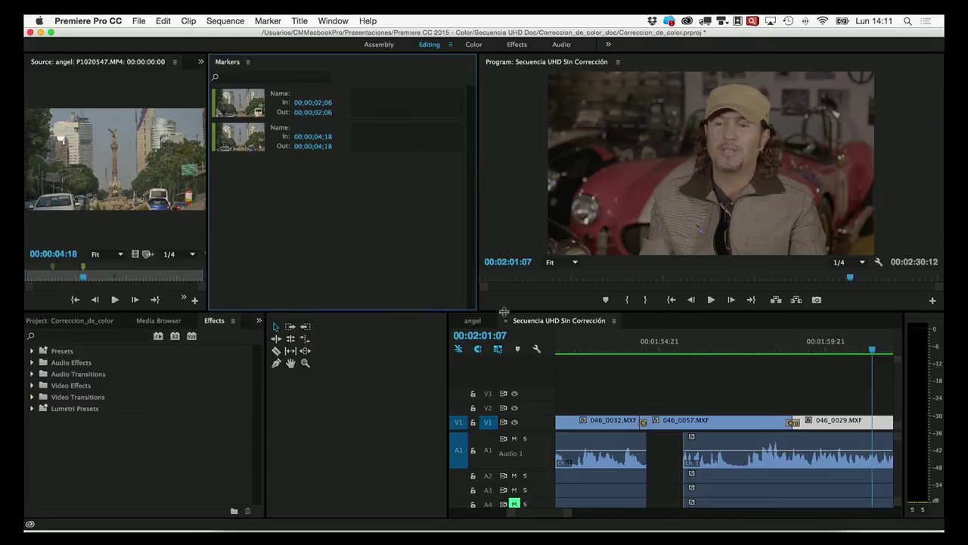
{"action": "left_click_drag", "start_coordinate": [504, 312], "coordinate": [512, 375]}
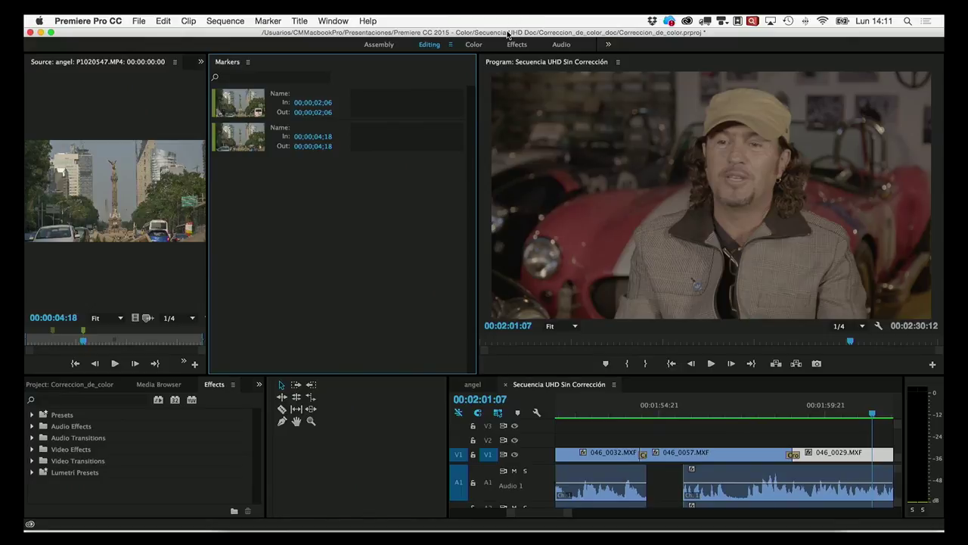
Save the layout as a new workspace named 'Calificación', then return to Editing
{"action": "left_click", "coordinate": [330, 19]}
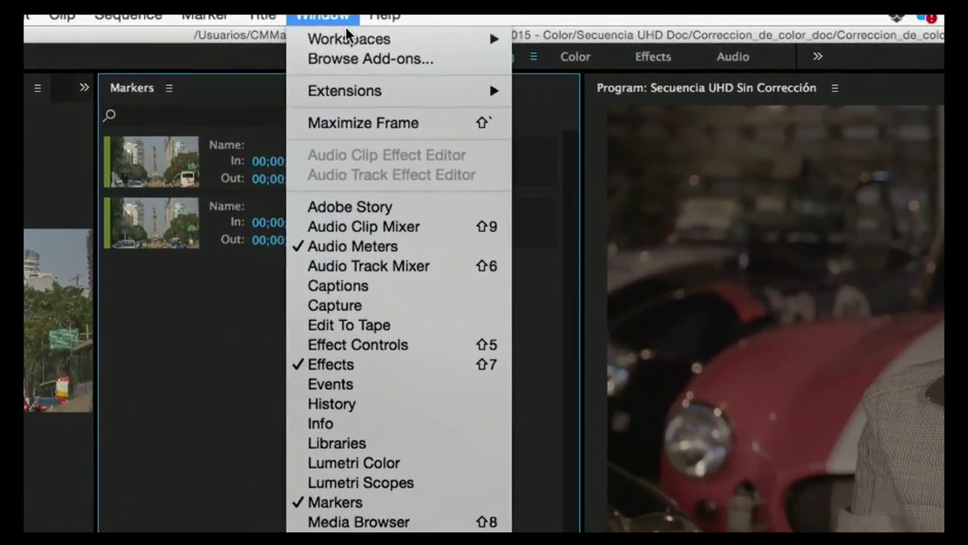
{"action": "mouse_move", "coordinate": [398, 38]}
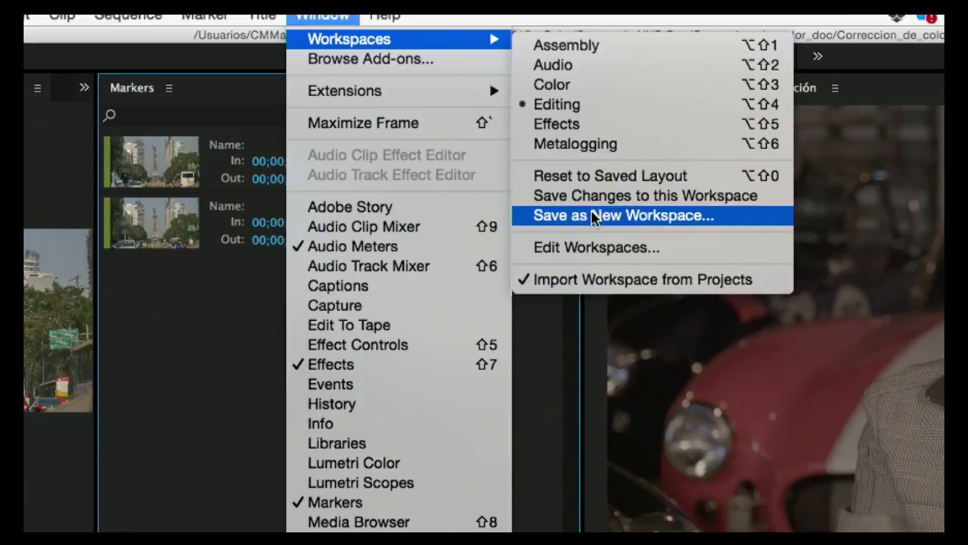
{"action": "left_click", "coordinate": [595, 217]}
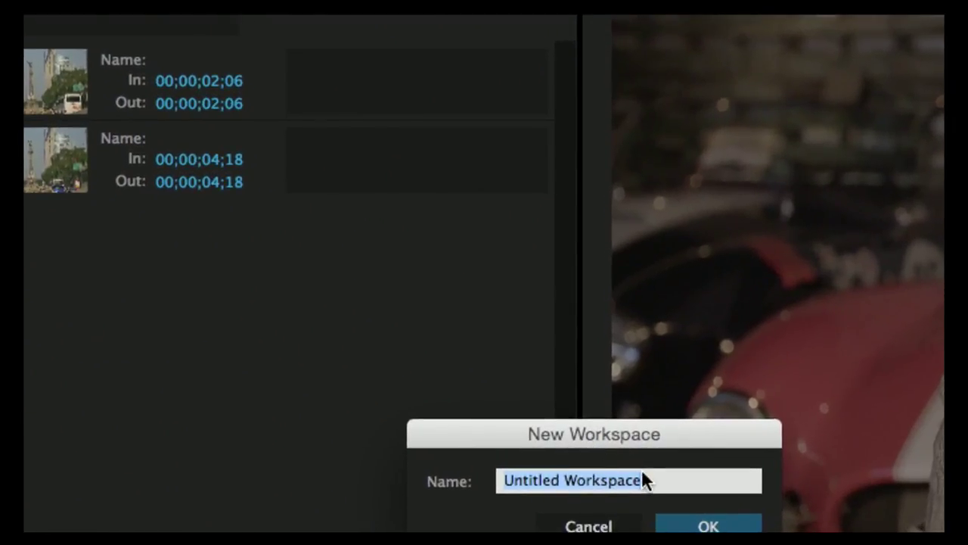
{"action": "key", "text": "BackSpace"}
{"action": "type", "text": "Califo"}
{"action": "type", "text": "ació"}
{"action": "key", "text": "BackSpace"}
{"action": "type", "text": "n"}
{"action": "left_click", "coordinate": [716, 521]}
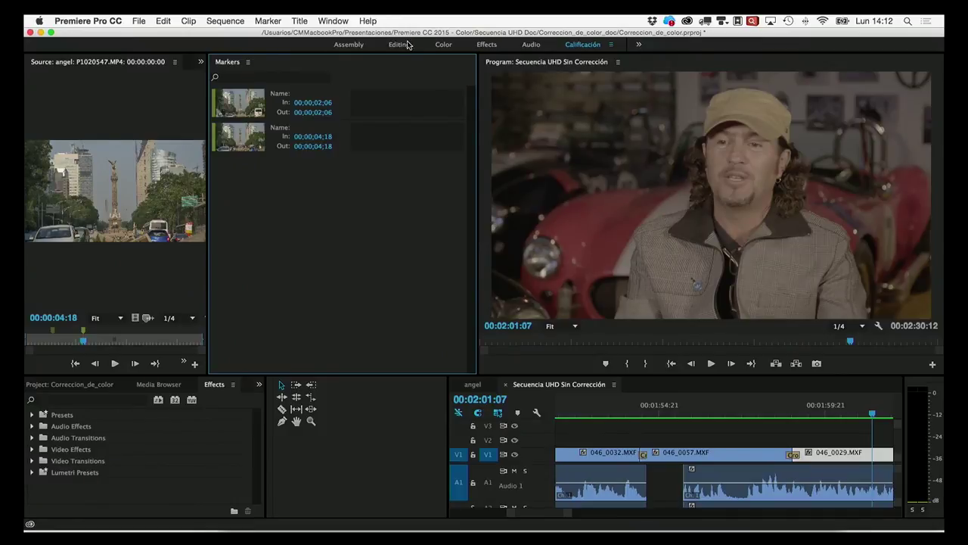
{"action": "left_click", "coordinate": [399, 45]}
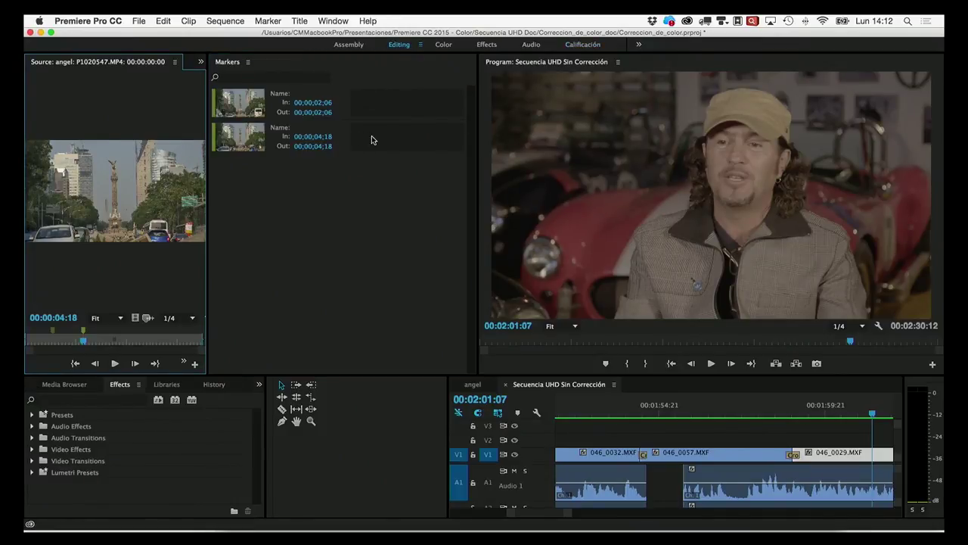
Reset the Editing workspace to its saved layout and switch to the Calificación workspace
{"action": "left_click", "coordinate": [334, 22]}
{"action": "mouse_move", "coordinate": [352, 39]}
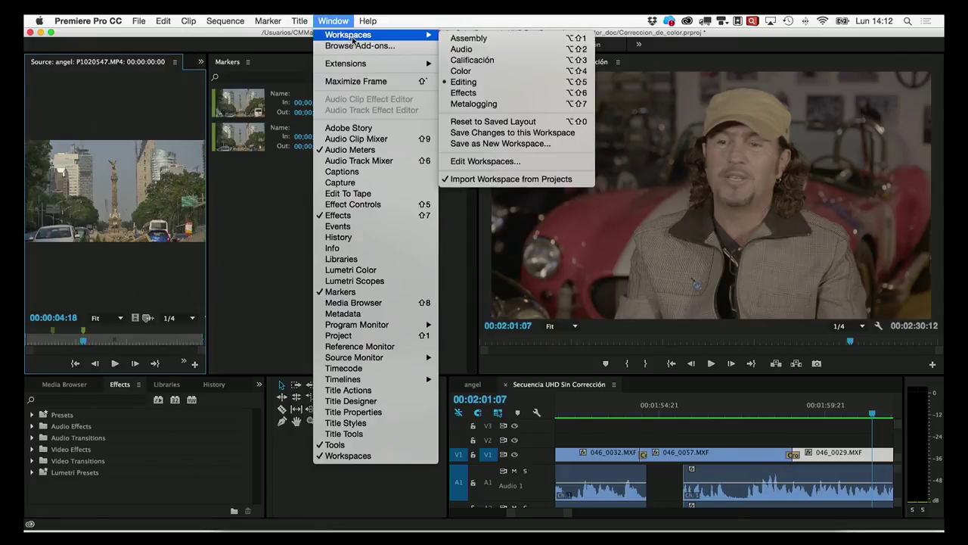
{"action": "left_click", "coordinate": [503, 123]}
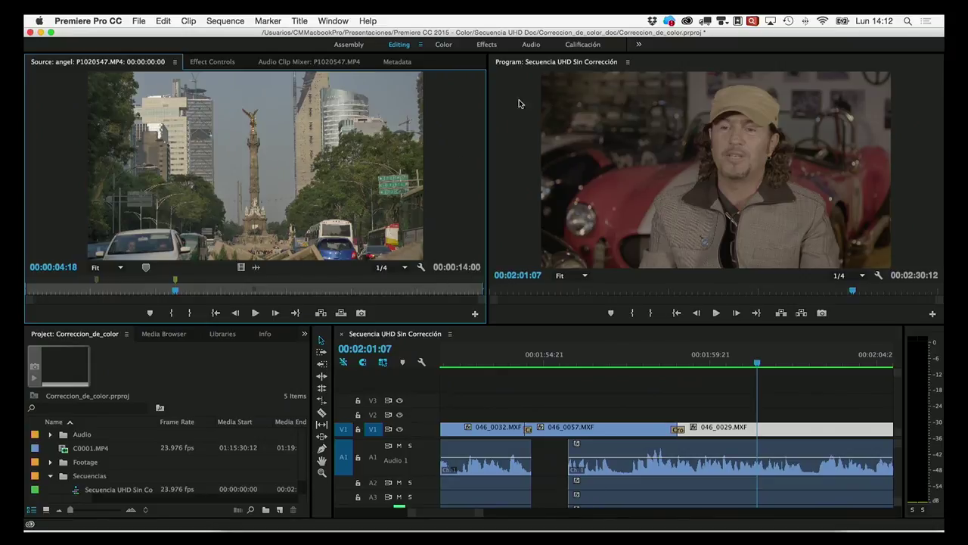
{"action": "left_click", "coordinate": [580, 45]}
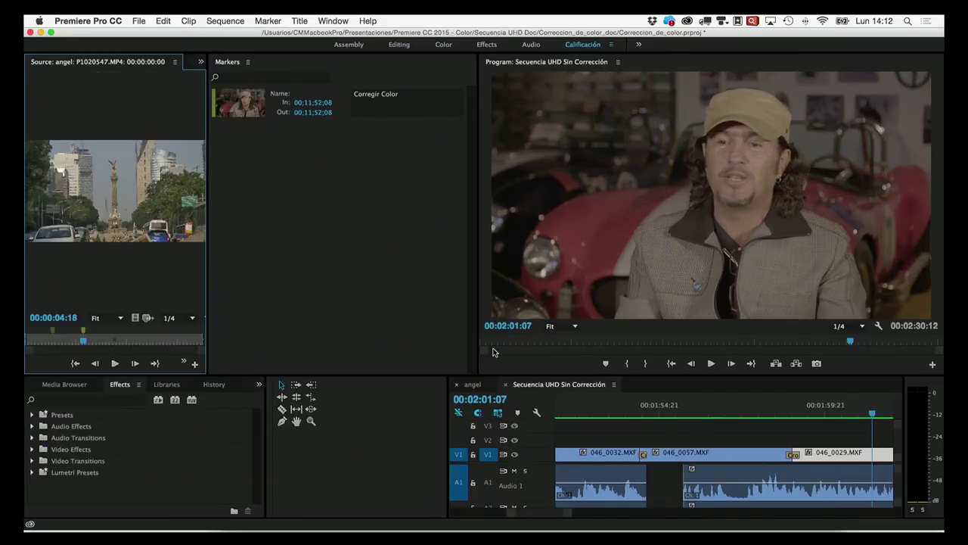